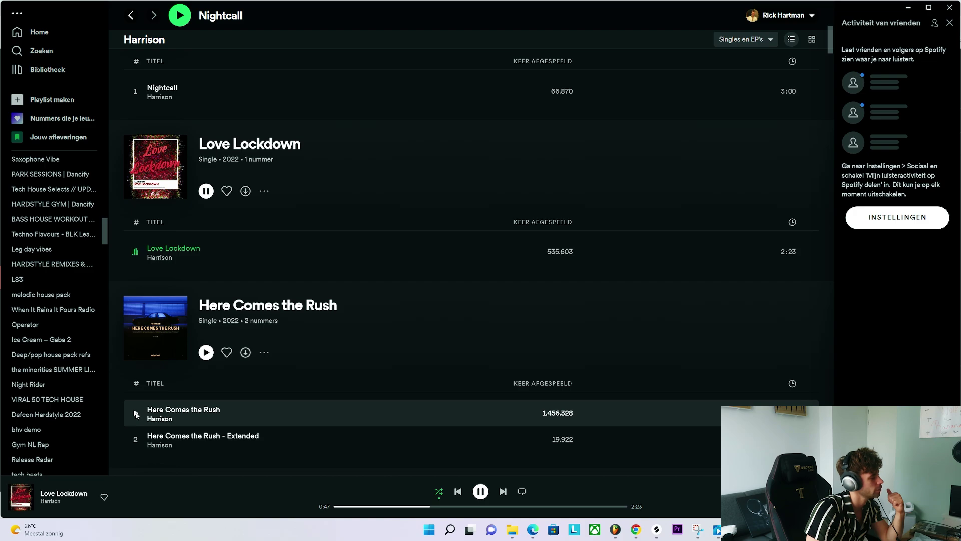
Play Harrison's reference track "Here Comes the Rush", skip ahead past its intro, and pause it.
{"action": "left_click", "coordinate": [135, 413]}
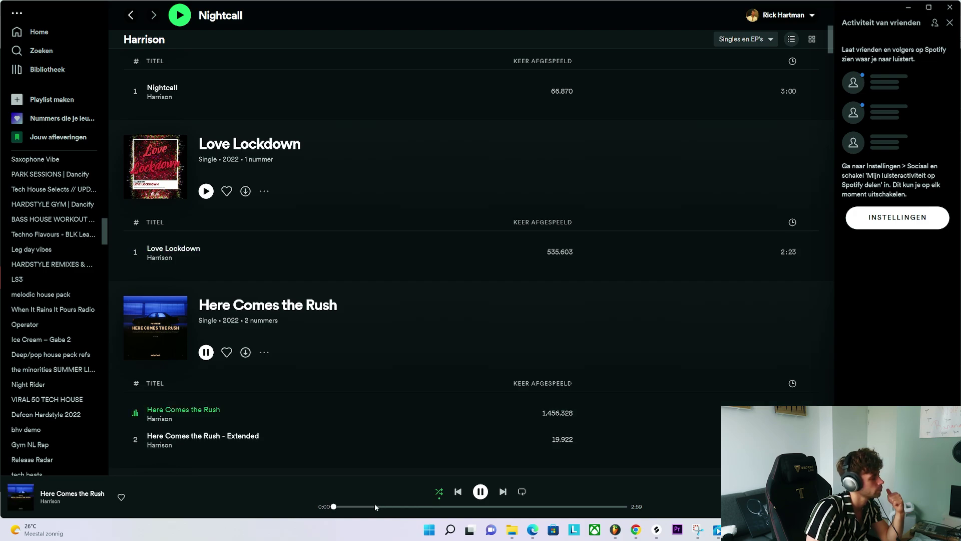
{"action": "left_click", "coordinate": [374, 507]}
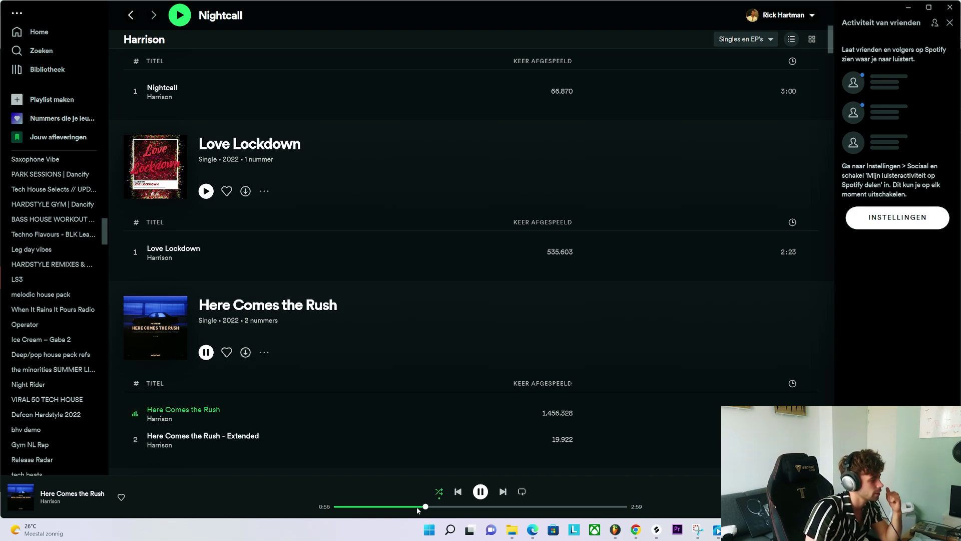
{"action": "left_click", "coordinate": [481, 493]}
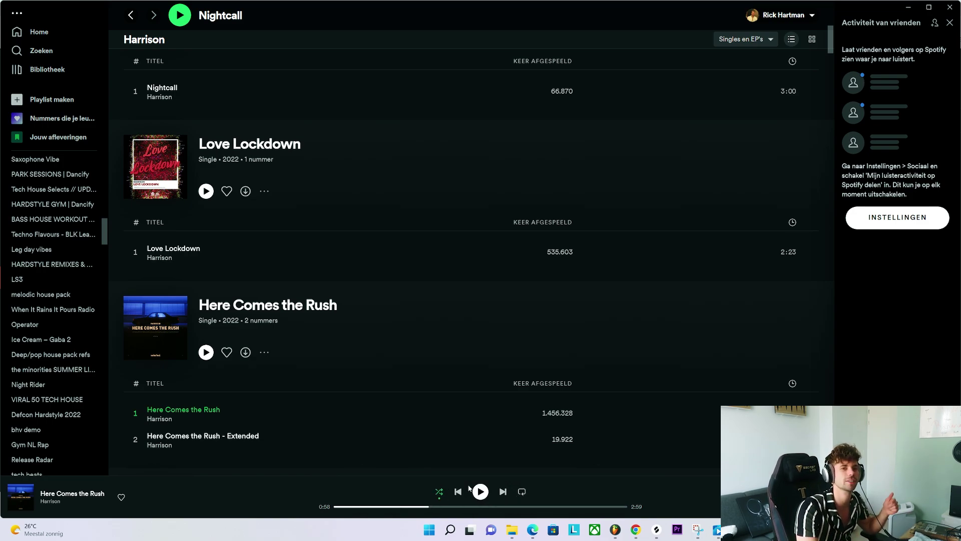
Switch to FL Studio and open the SS Motion - Vocals folder of the Sonance Sounds - Motion 2 pack.
{"action": "left_click", "coordinate": [615, 529]}
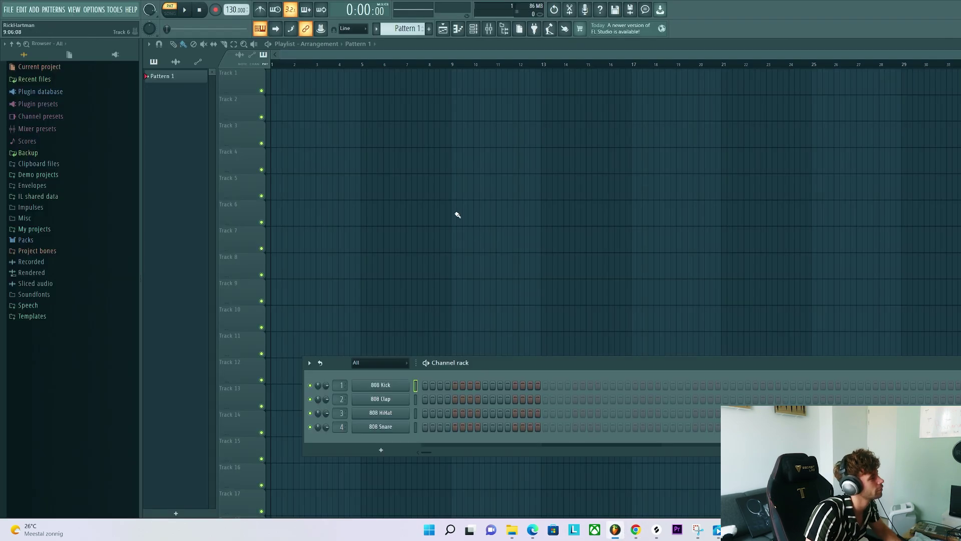
{"action": "left_click", "coordinate": [23, 240]}
{"action": "scroll", "coordinate": [60, 366], "scroll_direction": "down", "scroll_amount": 10}
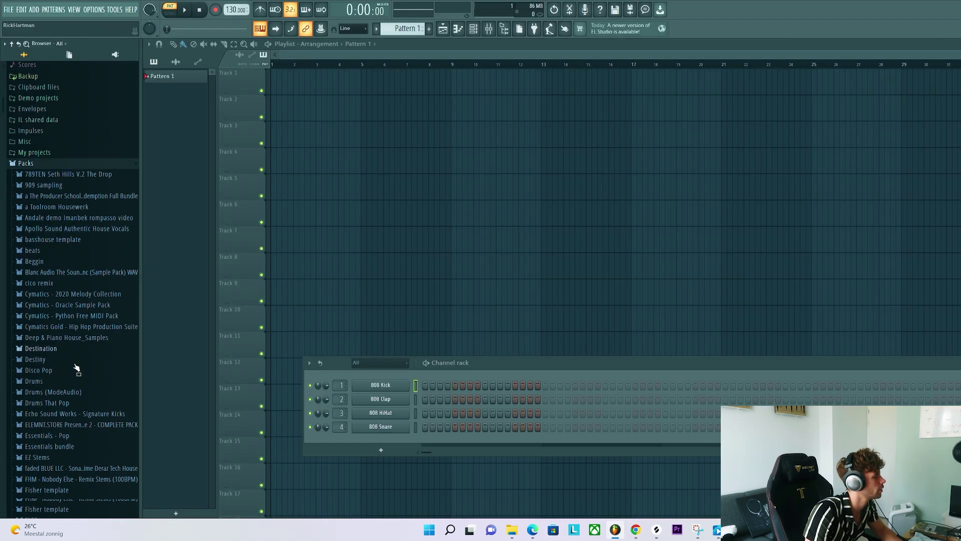
{"action": "scroll", "coordinate": [79, 369], "scroll_direction": "down", "scroll_amount": 7}
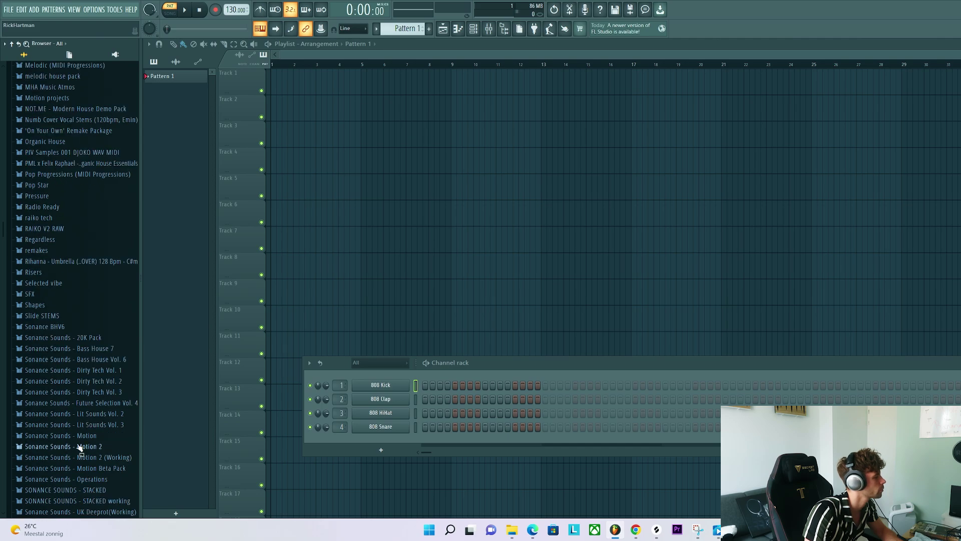
{"action": "left_click", "coordinate": [78, 448]}
{"action": "left_click", "coordinate": [70, 477]}
{"action": "scroll", "coordinate": [70, 476], "scroll_direction": "down", "scroll_amount": 5}
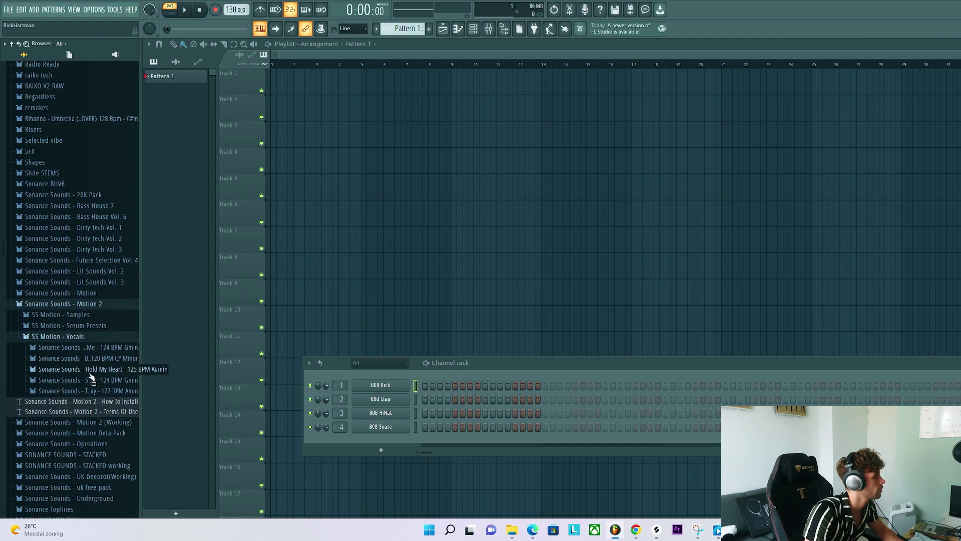
Place the full "Stole My Heart" vocal on Track 5 starting at bar 5 and set the project tempo to 124 BPM.
{"action": "left_click", "coordinate": [59, 379]}
{"action": "left_click", "coordinate": [62, 411]}
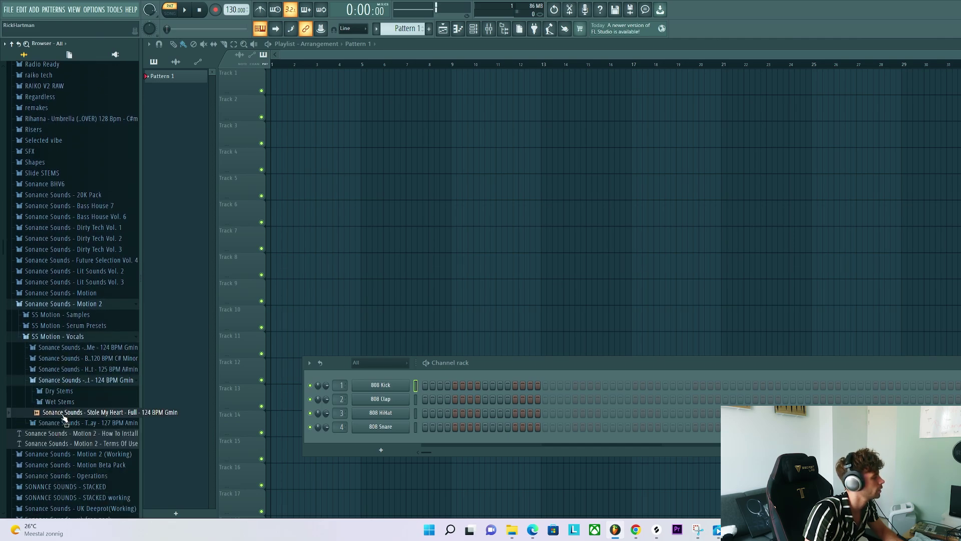
{"action": "left_click_drag", "start_coordinate": [63, 417], "coordinate": [389, 188]}
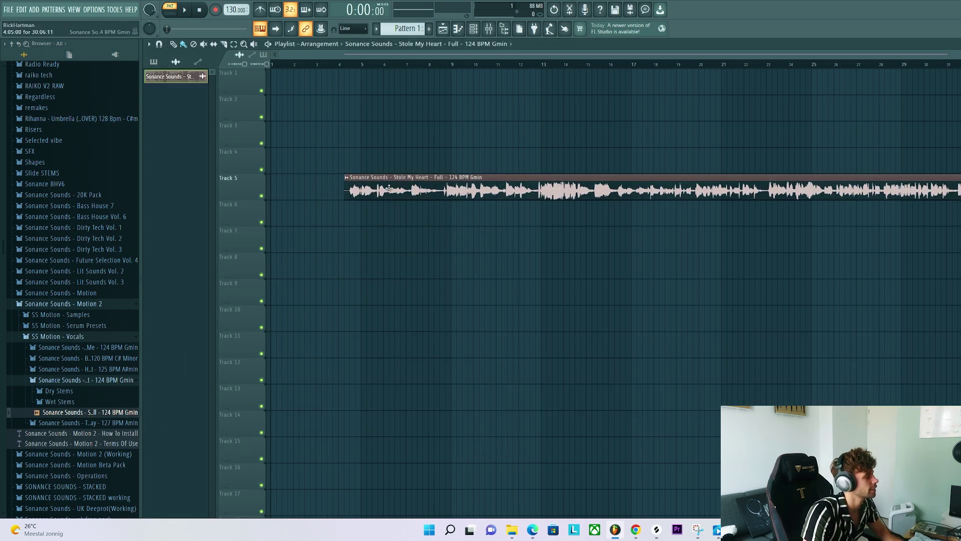
{"action": "left_click_drag", "start_coordinate": [229, 11], "coordinate": [229, 26]}
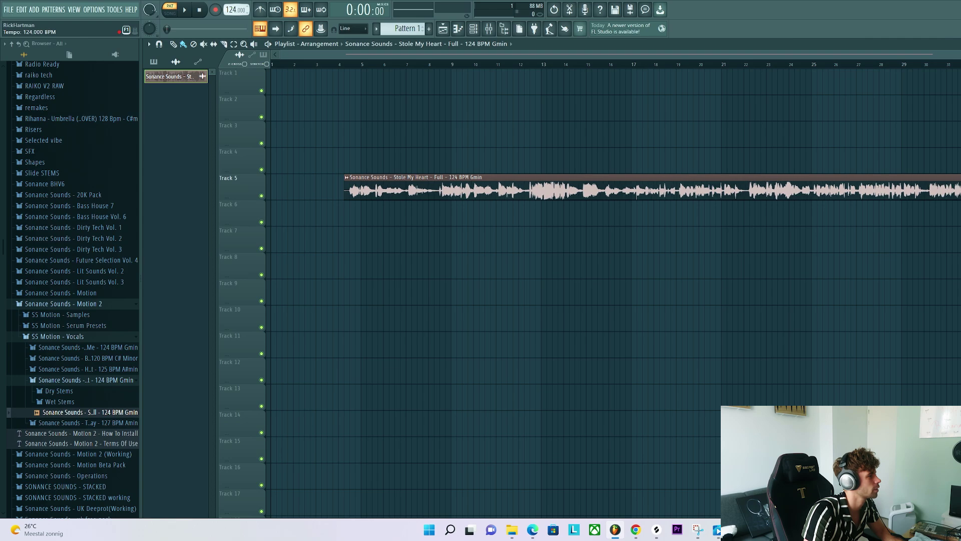
{"action": "left_click_drag", "start_coordinate": [390, 188], "coordinate": [407, 188]}
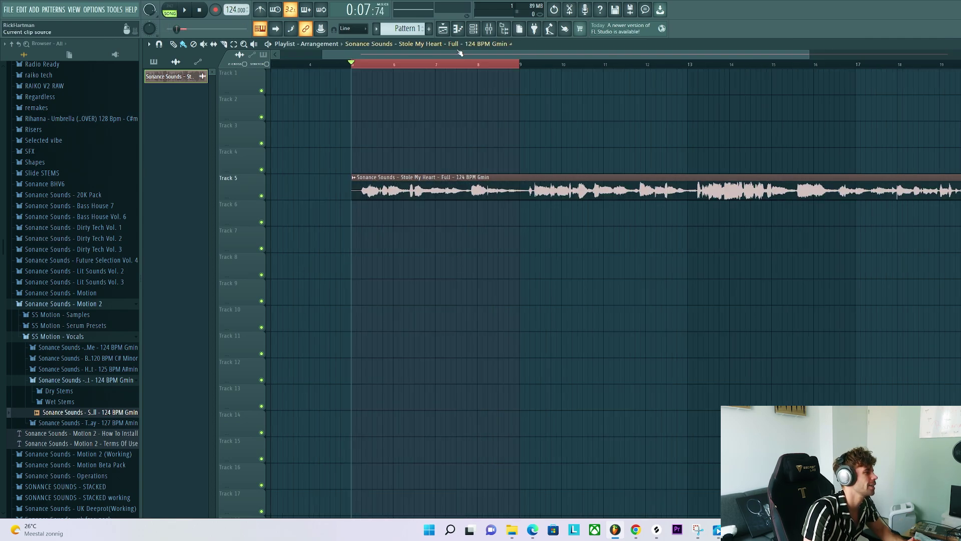
Start playback and add a Serum instrument to the Unsorted channels in the channel rack.
{"action": "left_click", "coordinate": [478, 30]}
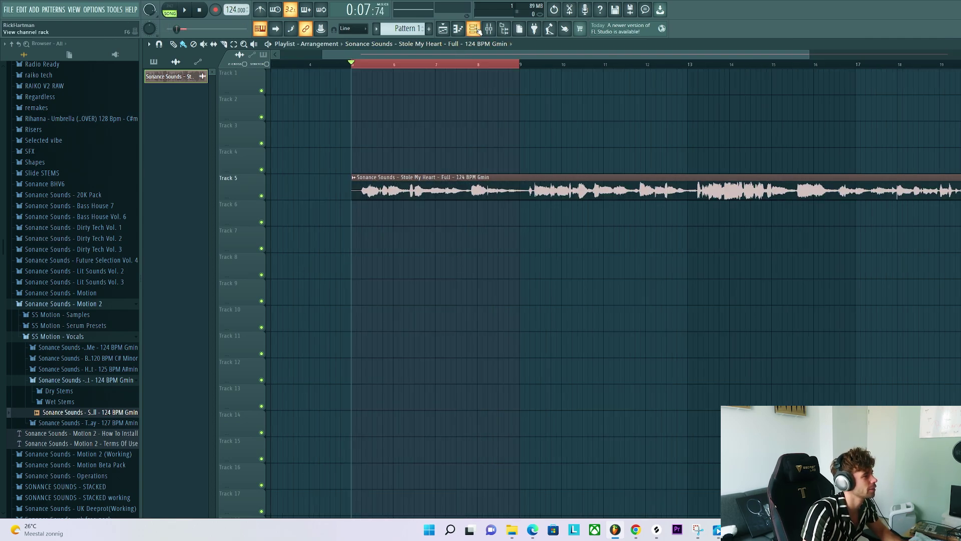
{"action": "key", "text": "space"}
{"action": "left_click", "coordinate": [479, 31]}
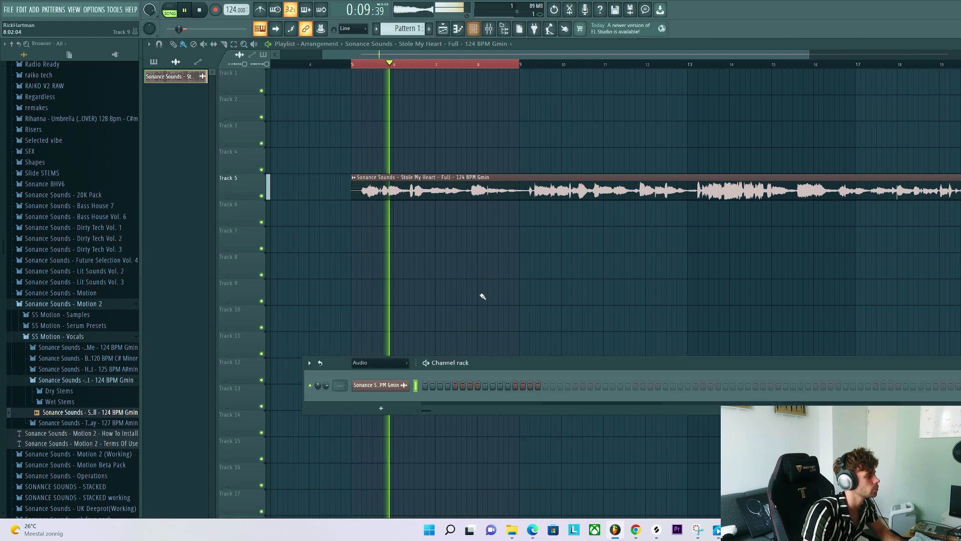
{"action": "left_click", "coordinate": [385, 364]}
{"action": "left_click", "coordinate": [383, 394]}
{"action": "right_click", "coordinate": [385, 385]}
{"action": "mouse_move", "coordinate": [444, 452]}
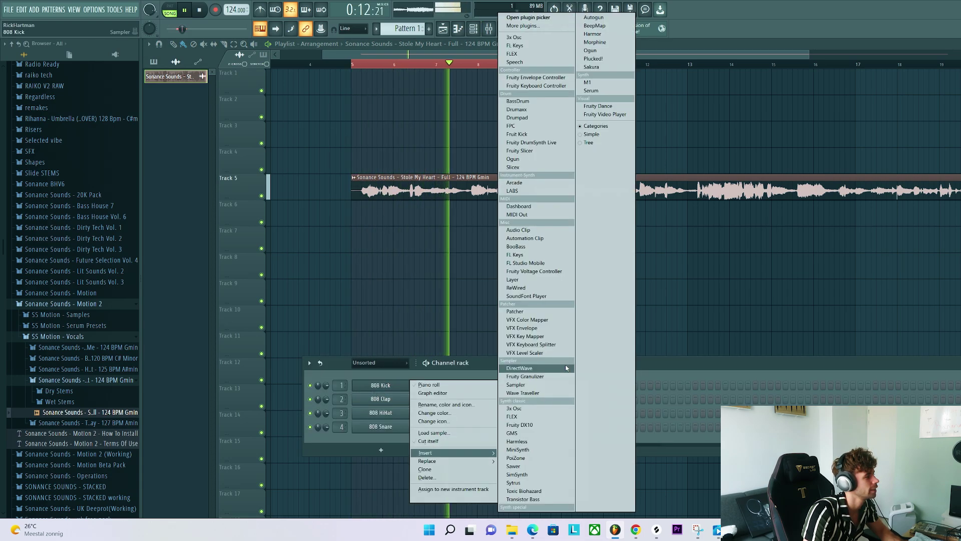
{"action": "left_click", "coordinate": [590, 91]}
Audition Serum bass presets from Serum Presets Motion 2, starting with Bass - King, and settle on Bass - Low.
{"action": "left_click", "coordinate": [422, 163]}
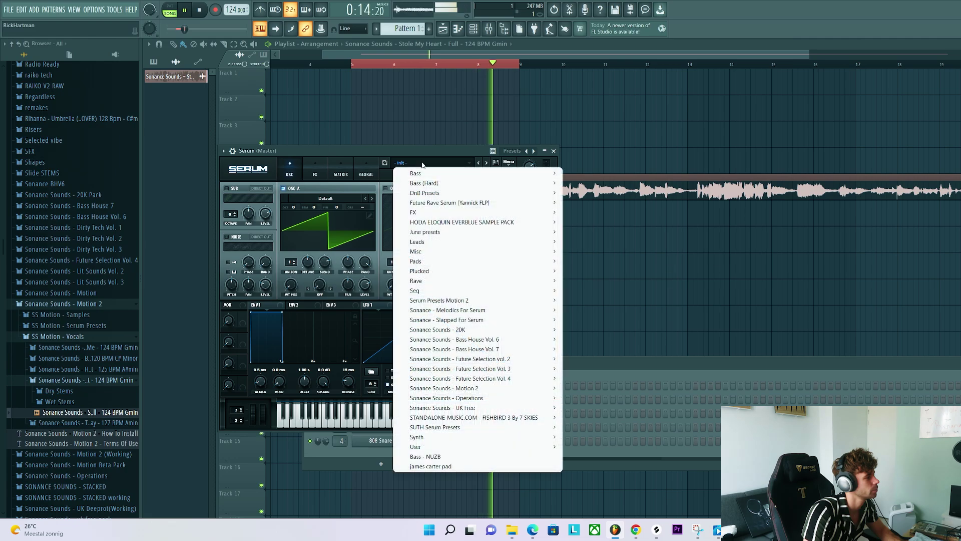
{"action": "mouse_move", "coordinate": [526, 300]}
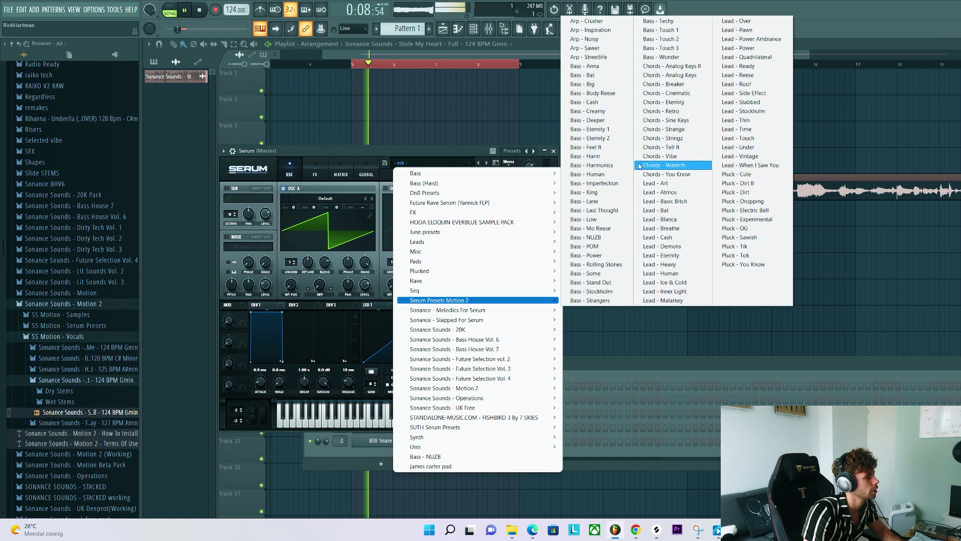
{"action": "left_click", "coordinate": [609, 194]}
{"action": "key", "text": "space"}
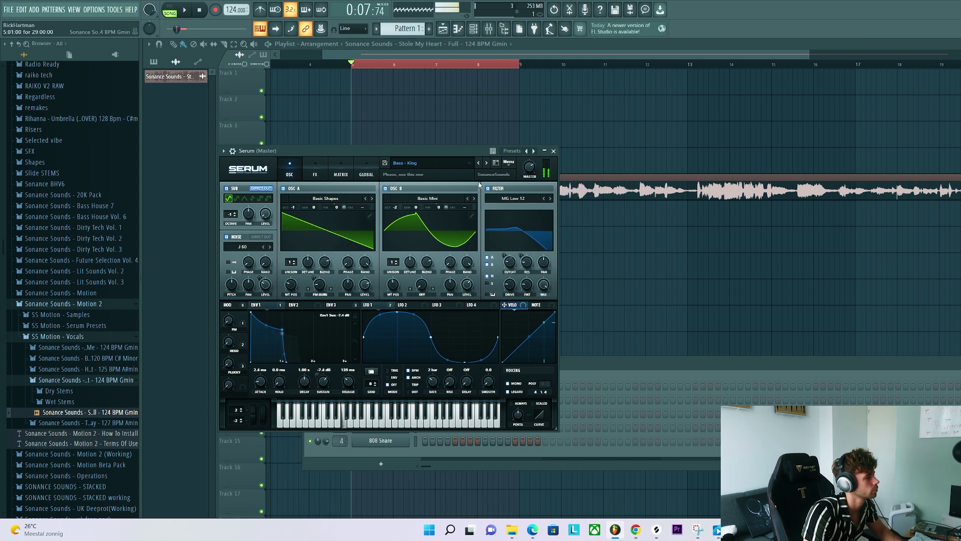
{"action": "left_click", "coordinate": [486, 164]}
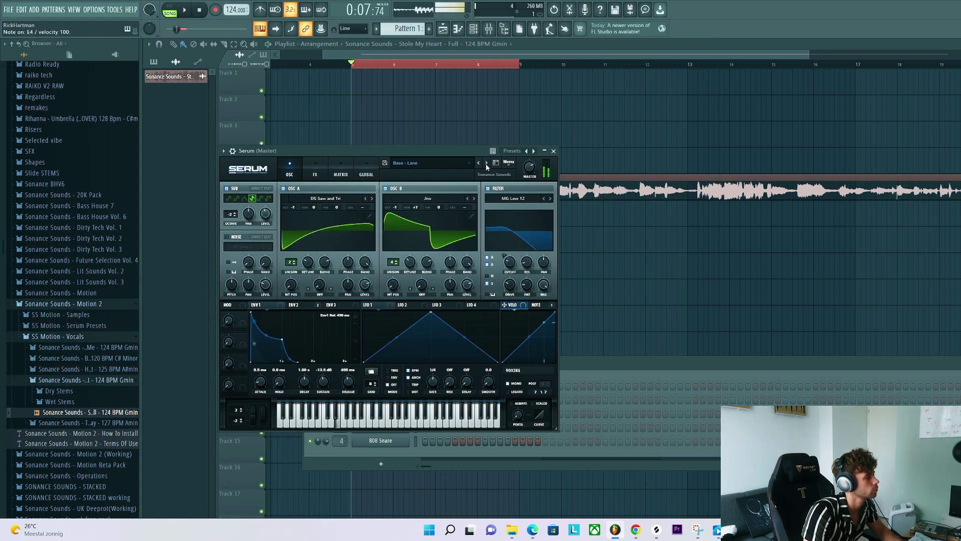
{"action": "left_click", "coordinate": [486, 163]}
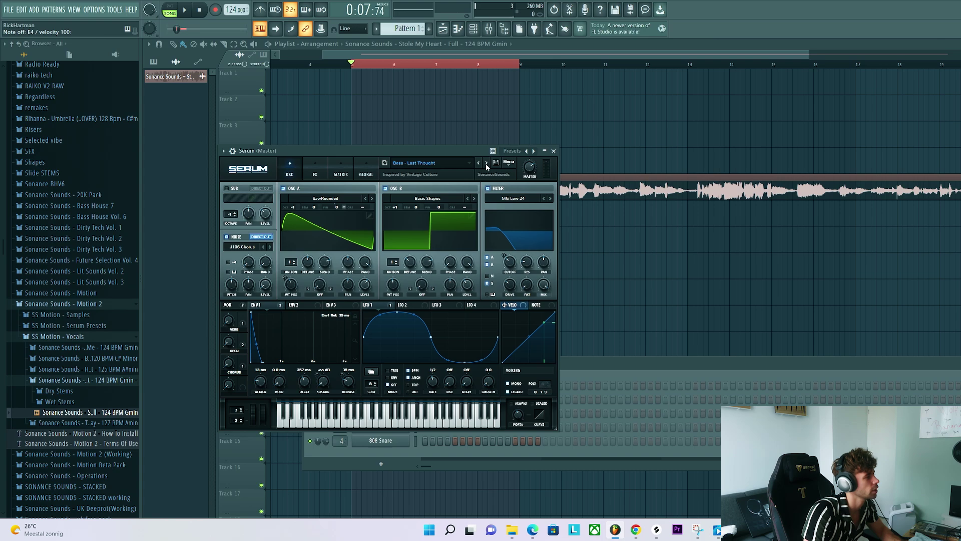
{"action": "left_click", "coordinate": [486, 163]}
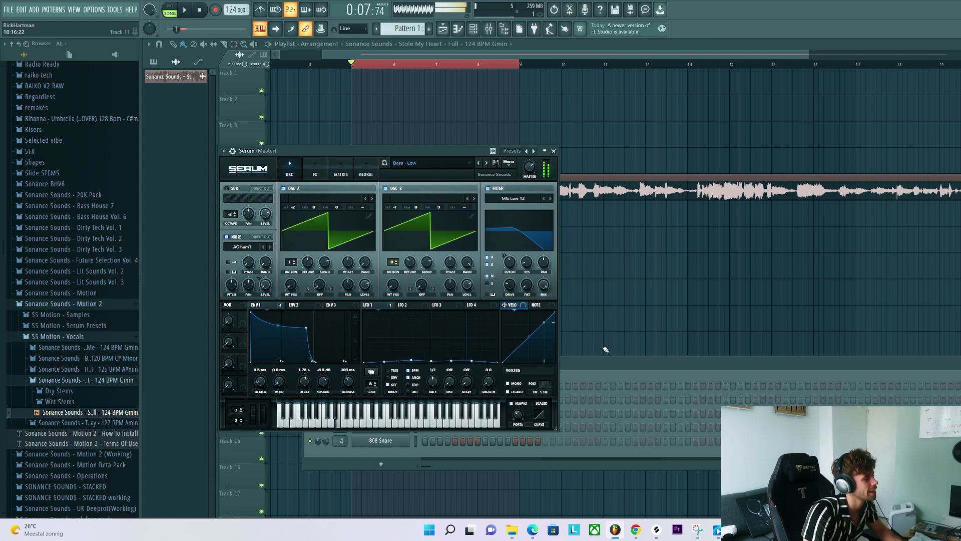
Open the Serum channel's piano roll and add a short G4 note at the start of bar 1.
{"action": "left_click", "coordinate": [609, 365]}
{"action": "right_click", "coordinate": [393, 389]}
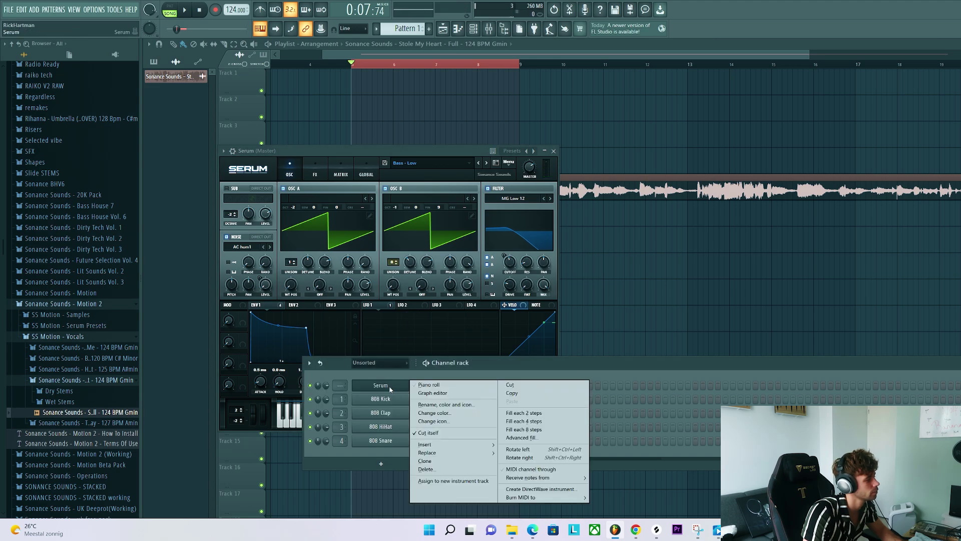
{"action": "left_click", "coordinate": [421, 389]}
{"action": "left_click", "coordinate": [186, 334]}
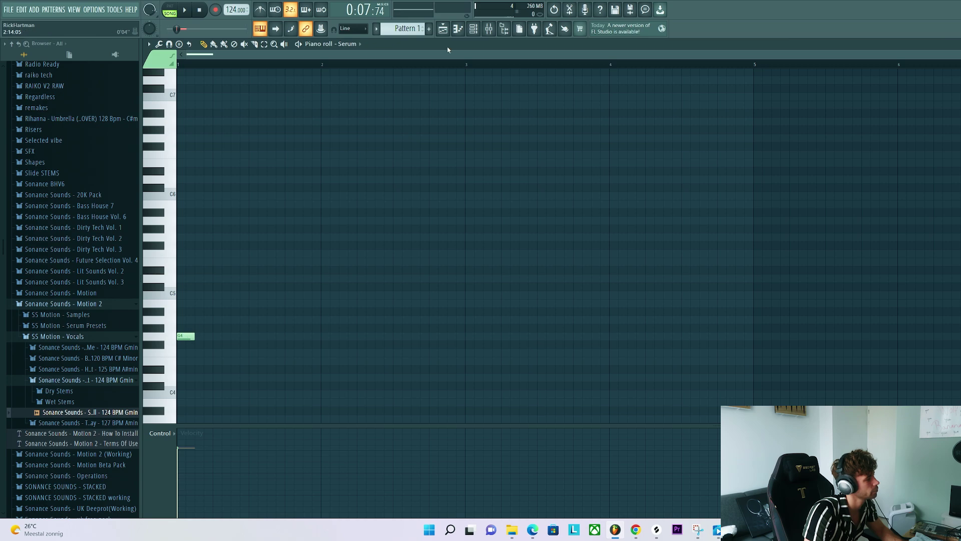
Place Pattern 1 in the playlist on Track 6 at bar 5, directly under the vocal clip.
{"action": "left_click", "coordinate": [443, 28]}
{"action": "left_click", "coordinate": [357, 216]}
{"action": "right_click", "coordinate": [357, 216]}
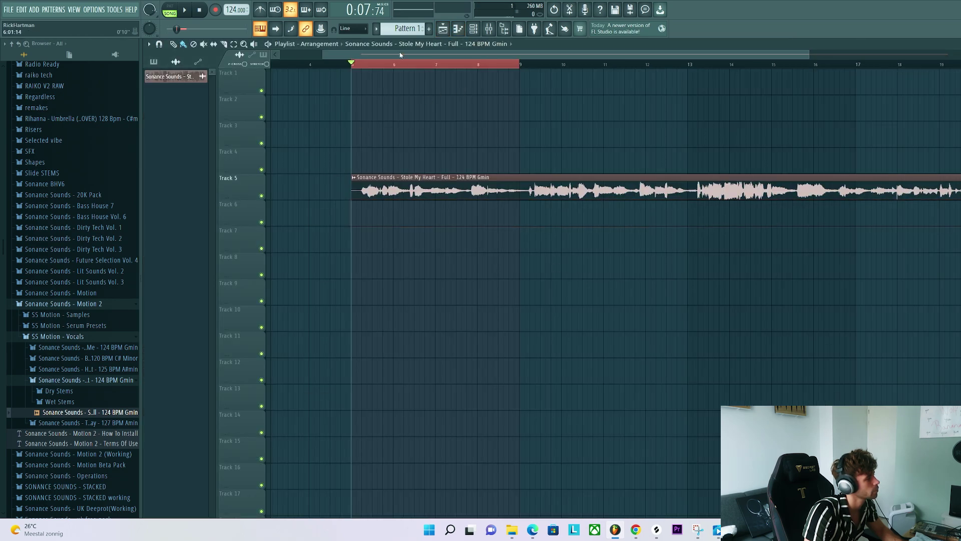
{"action": "left_click", "coordinate": [375, 216]}
{"action": "left_click_drag", "start_coordinate": [381, 214], "coordinate": [367, 219]}
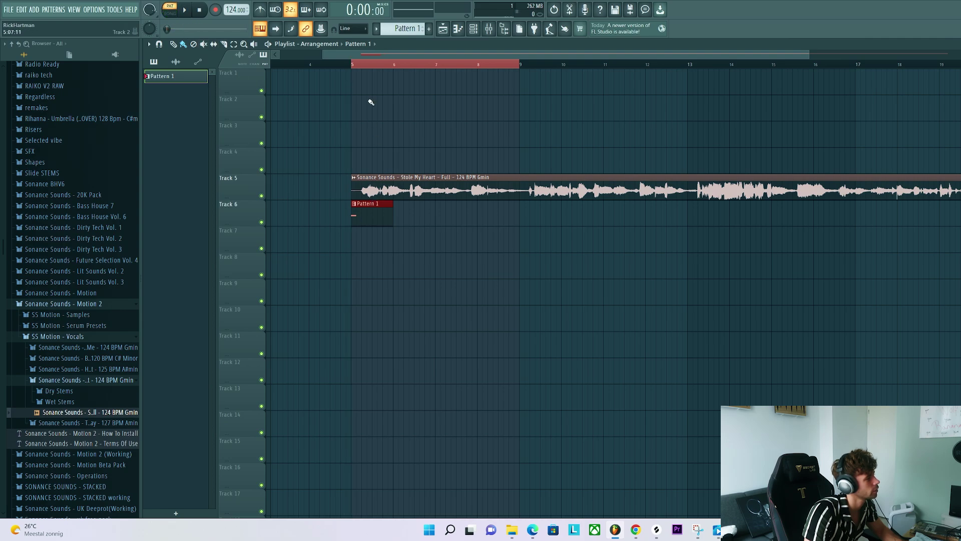
Open Pattern 1's notes during playback and lengthen the G4 bass note to one and a half bars.
{"action": "double_click", "coordinate": [368, 224]}
{"action": "key", "text": "space"}
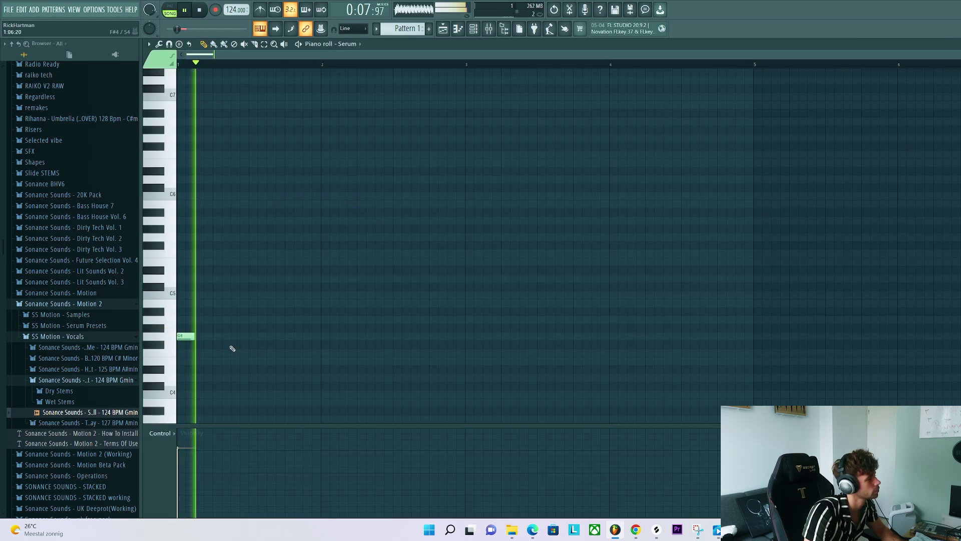
{"action": "left_click_drag", "start_coordinate": [202, 339], "coordinate": [399, 345]}
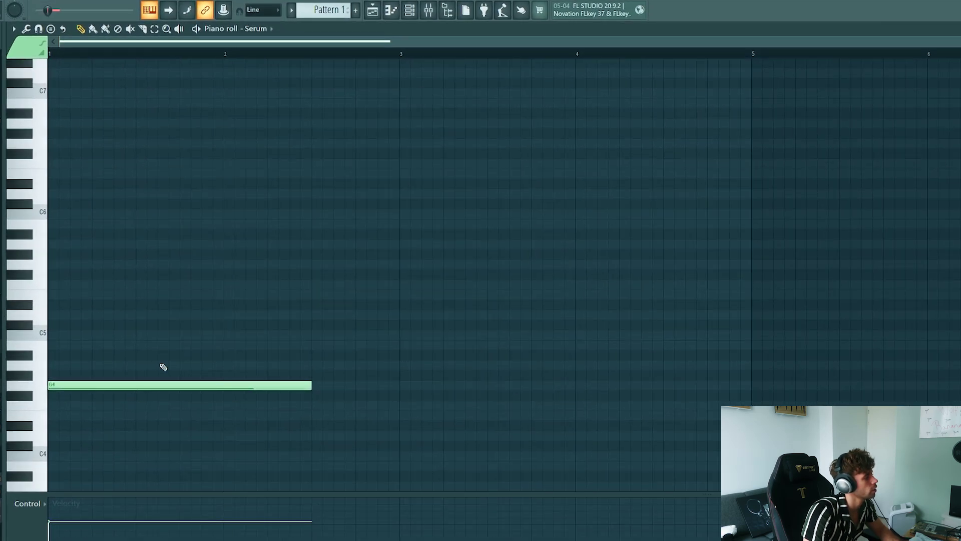
{"action": "left_click_drag", "start_coordinate": [161, 364], "coordinate": [250, 489]}
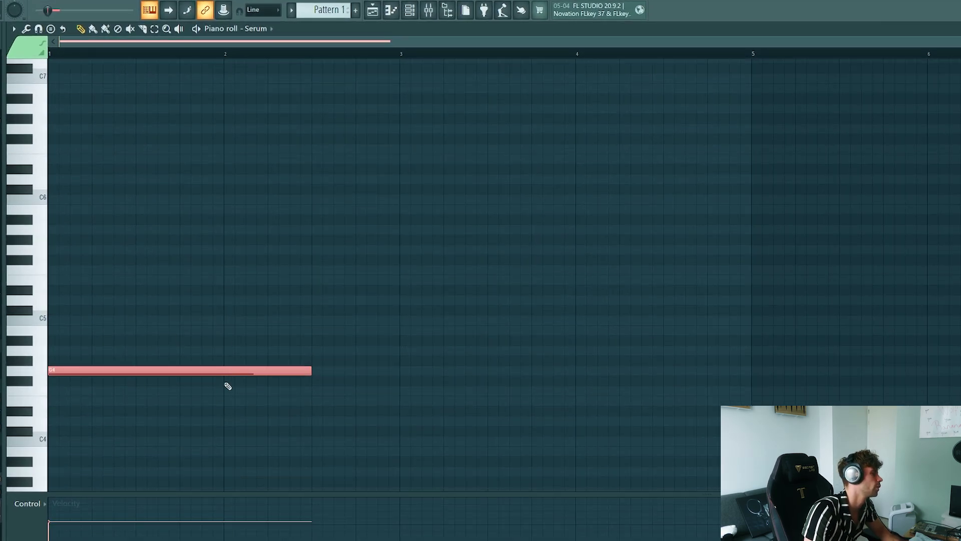
{"action": "mouse_move", "coordinate": [306, 369]}
{"action": "left_mouse_down"}
{"action": "mouse_move", "coordinate": [92, 389]}
{"action": "mouse_move", "coordinate": [354, 375]}
{"action": "mouse_move", "coordinate": [307, 377]}
{"action": "left_mouse_up"}
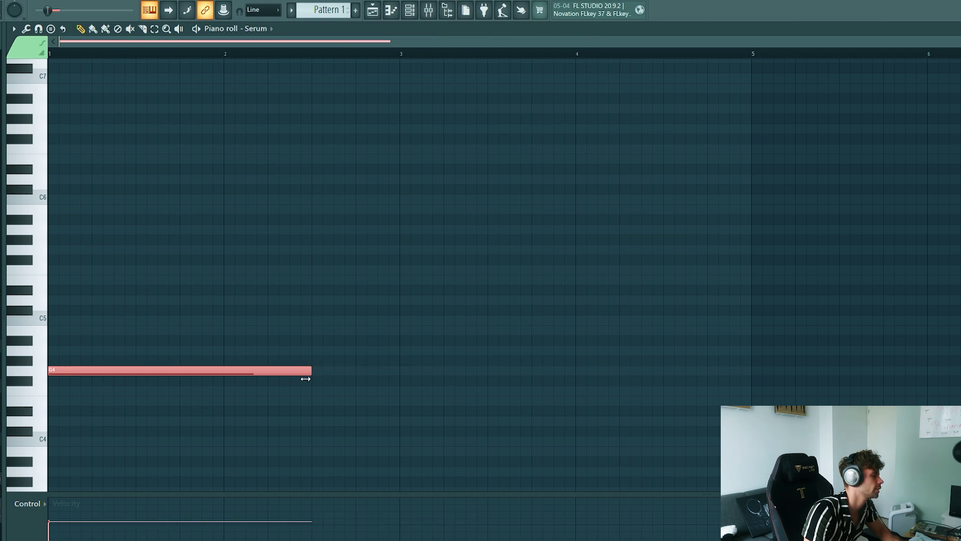
Add an A#4 note directly after the G4 note, ending at bar 3, and check it against the vocal.
{"action": "left_click", "coordinate": [320, 400]}
{"action": "key", "text": "space"}
{"action": "left_click", "coordinate": [323, 372]}
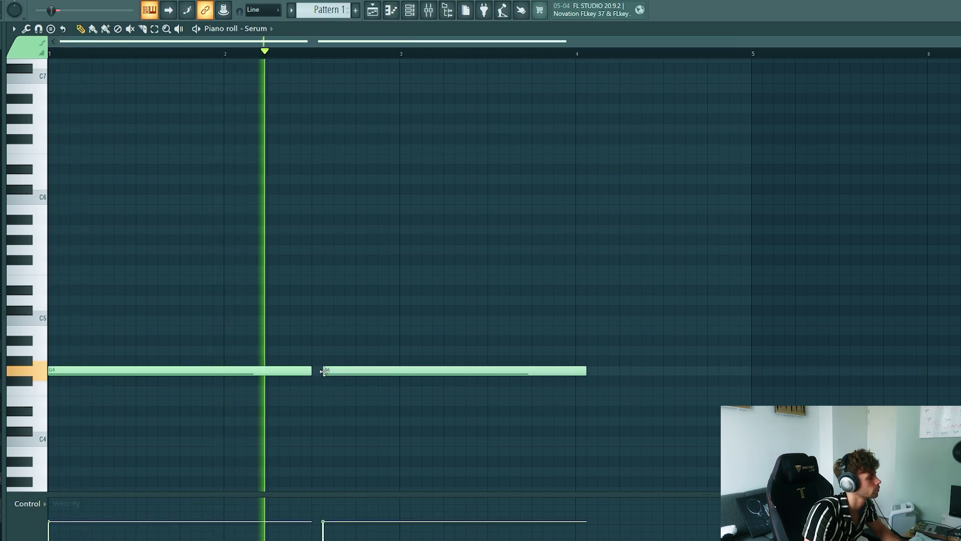
{"action": "left_click_drag", "start_coordinate": [326, 369], "coordinate": [326, 335]}
{"action": "key", "text": "space"}
{"action": "key", "text": "space"}
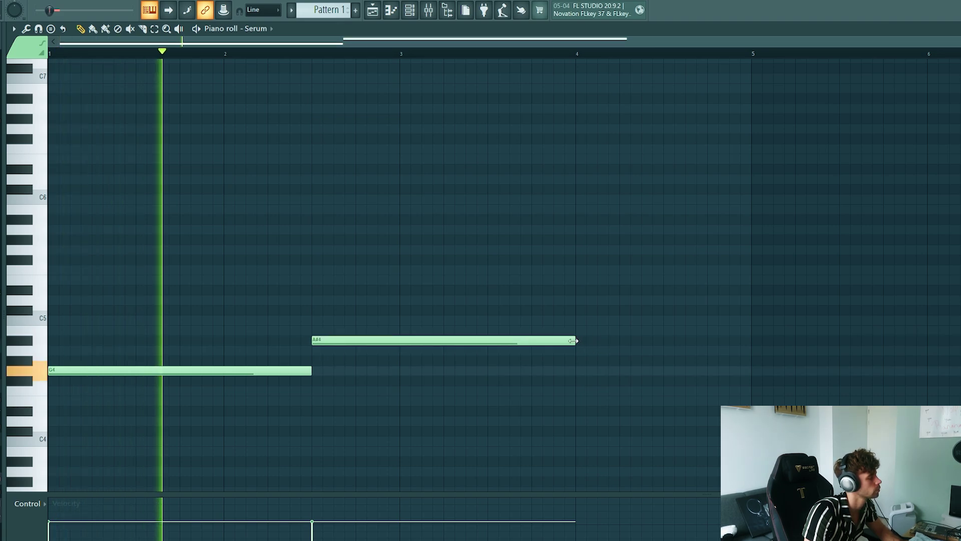
{"action": "left_click_drag", "start_coordinate": [574, 341], "coordinate": [402, 356]}
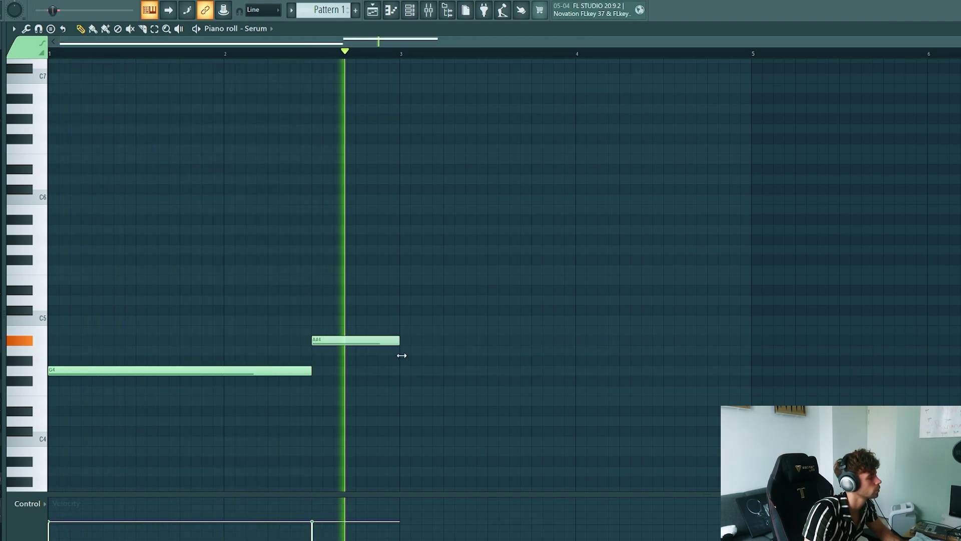
Add a half-bar G4 note just past the start of bar 3 and check it in playback.
{"action": "left_click", "coordinate": [410, 388]}
{"action": "key", "text": "space"}
{"action": "mouse_move", "coordinate": [419, 389]}
{"action": "left_mouse_down"}
{"action": "mouse_move", "coordinate": [427, 344]}
{"action": "mouse_move", "coordinate": [426, 371]}
{"action": "left_mouse_up"}
{"action": "key", "text": "space"}
{"action": "key", "text": "space"}
Move the third bass note back to the start of bar 3, transpose it to D#4, and play the pattern.
{"action": "left_click", "coordinate": [444, 370]}
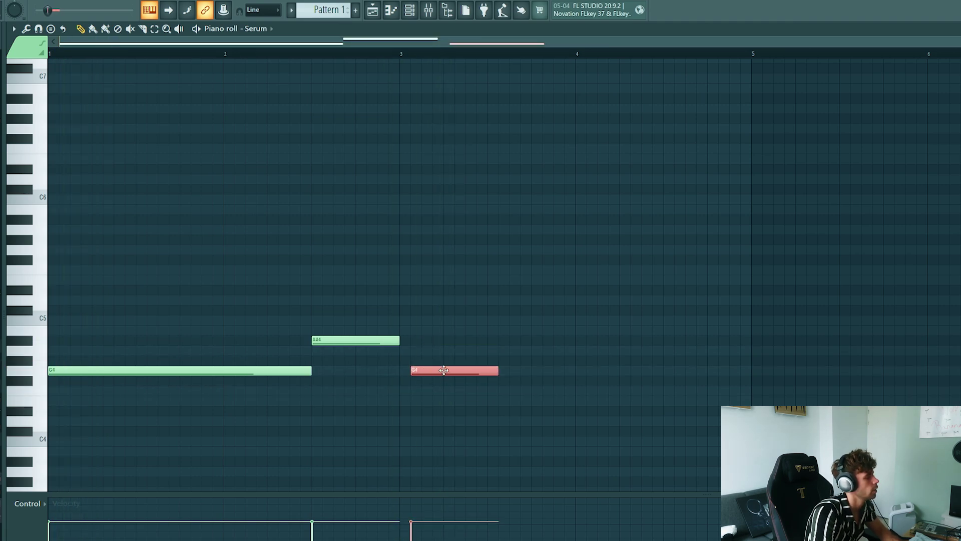
{"action": "key", "text": "shift+Left"}
{"action": "key", "text": "shift+Up"}
{"action": "key", "text": "shift+Up"}
{"action": "key", "text": "shift+Up"}
{"action": "key", "text": "shift+Up"}
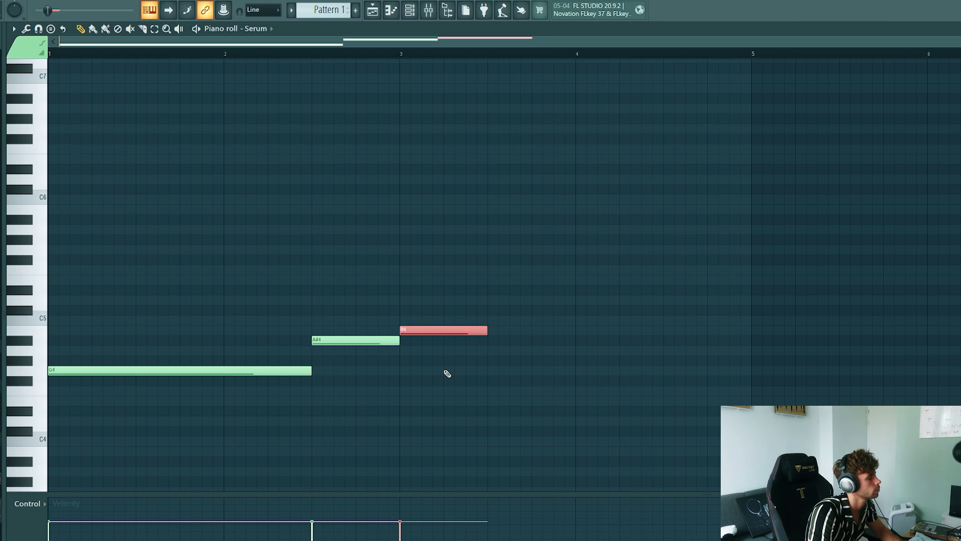
{"action": "key", "text": "shift+Up"}
{"action": "key", "text": "shift+Up"}
{"action": "key", "text": "shift+Up"}
{"action": "key", "text": "shift+Up"}
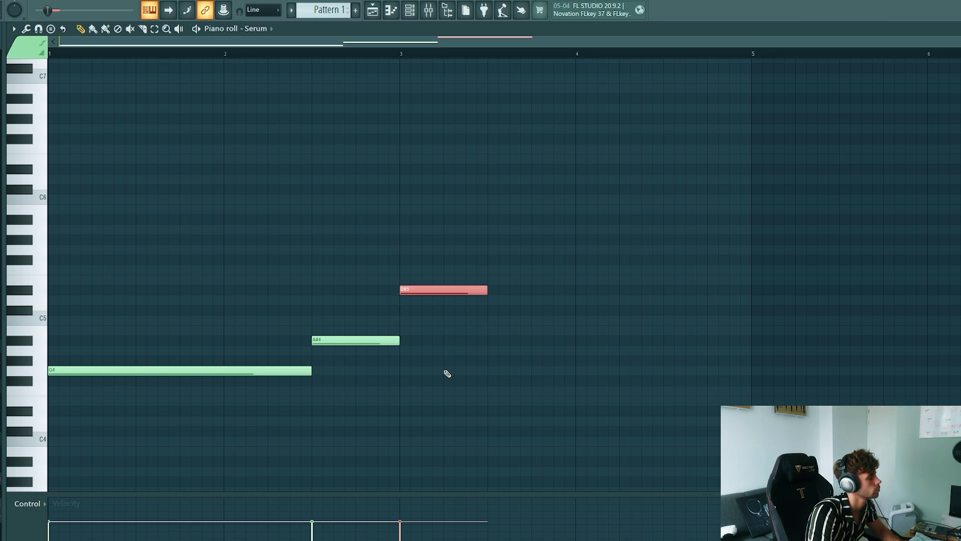
{"action": "key", "text": "ctrl+Down"}
{"action": "key", "text": "space"}
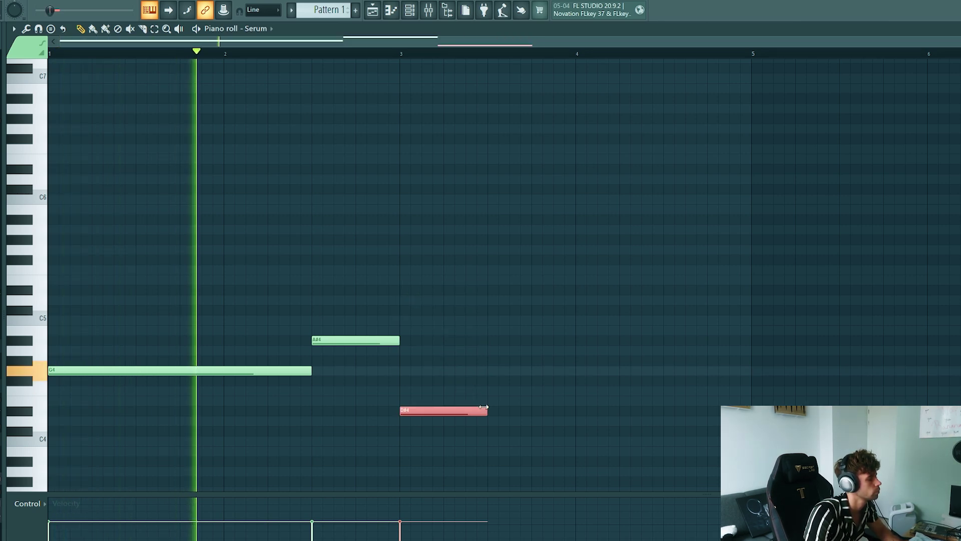
Lengthen the D#4 note to one and a half bars and add a half-bar F4 after it, ending at bar 5.
{"action": "left_click_drag", "start_coordinate": [487, 411], "coordinate": [663, 412]}
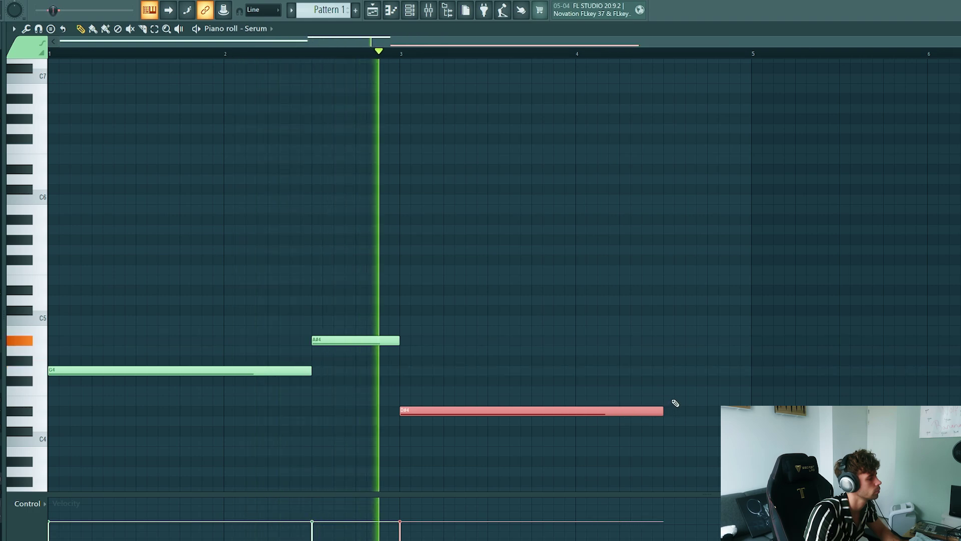
{"action": "left_click", "coordinate": [666, 391]}
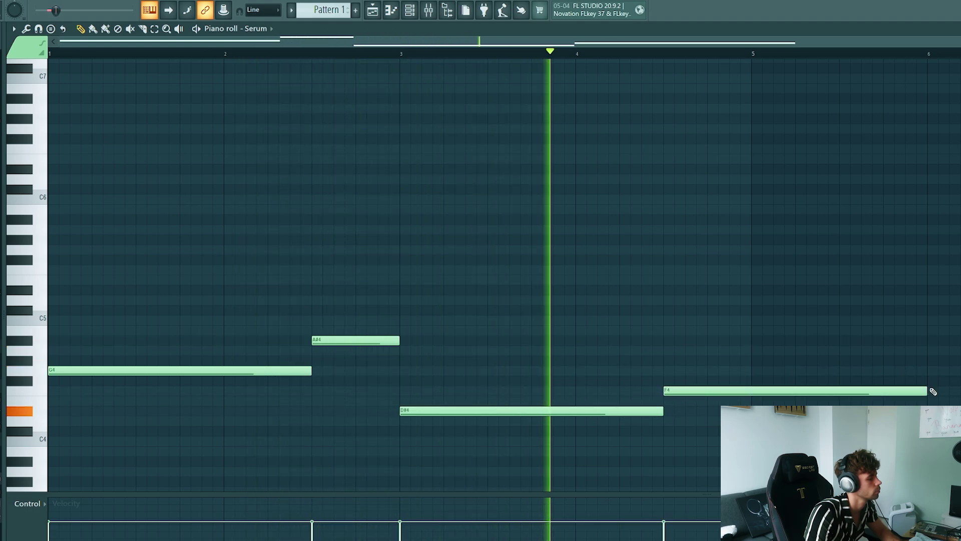
{"action": "left_click_drag", "start_coordinate": [926, 391], "coordinate": [751, 390]}
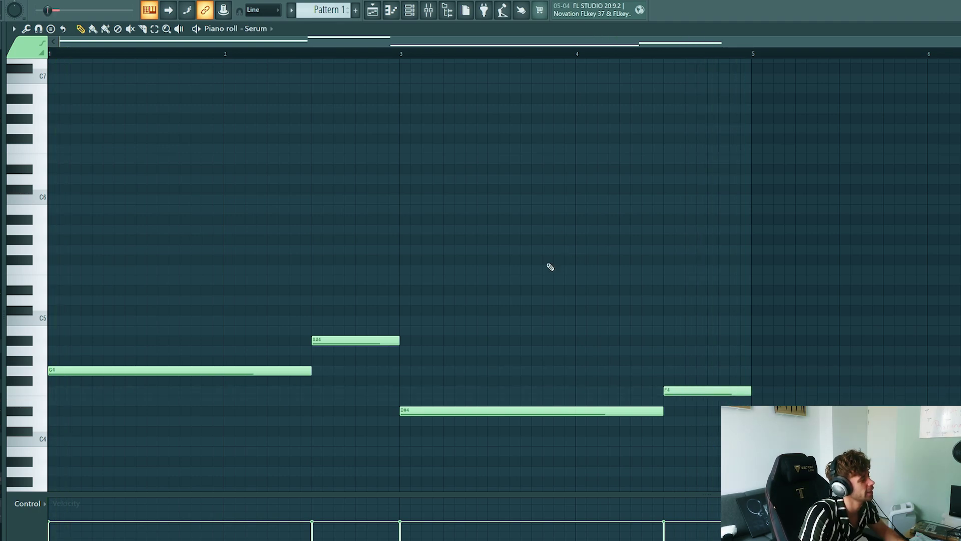
{"action": "key", "text": "space"}
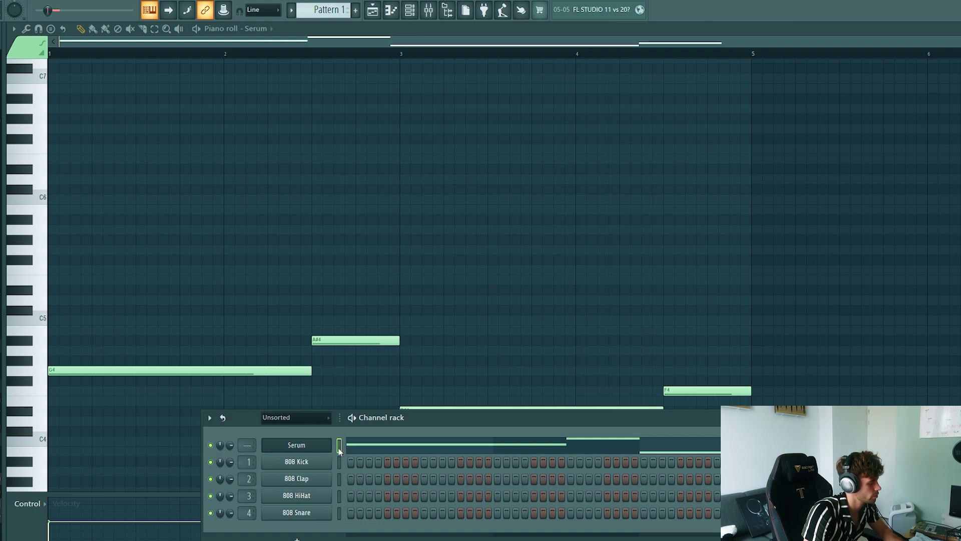
Open the second Serum instance and load the "Lead - Blanca" preset from Serum Presets Motion 2.
{"action": "left_click", "coordinate": [296, 444]}
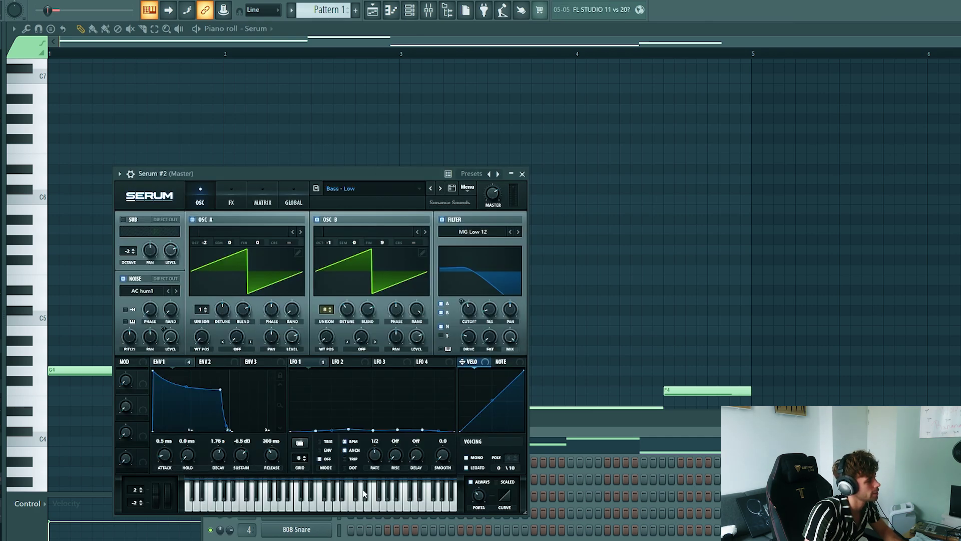
{"action": "left_click", "coordinate": [373, 188]}
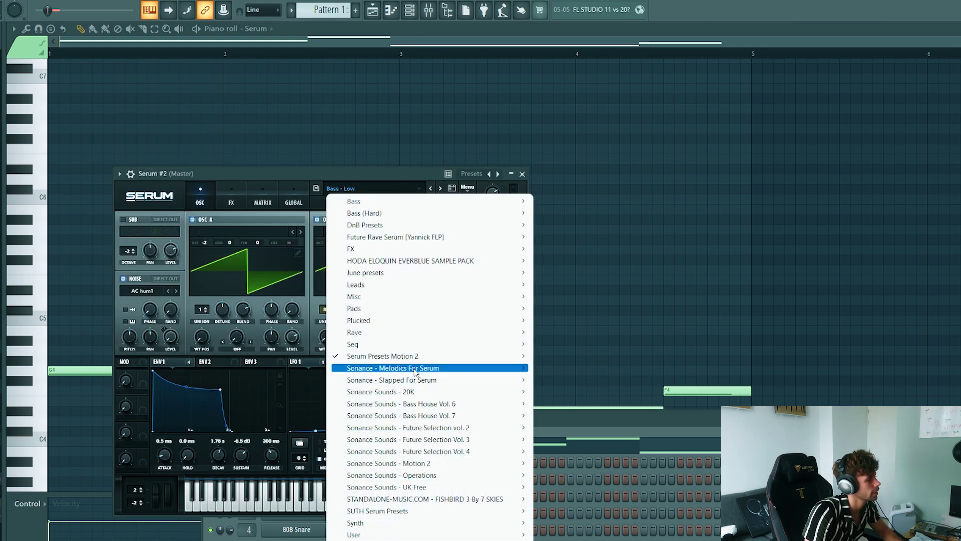
{"action": "mouse_move", "coordinate": [410, 356]}
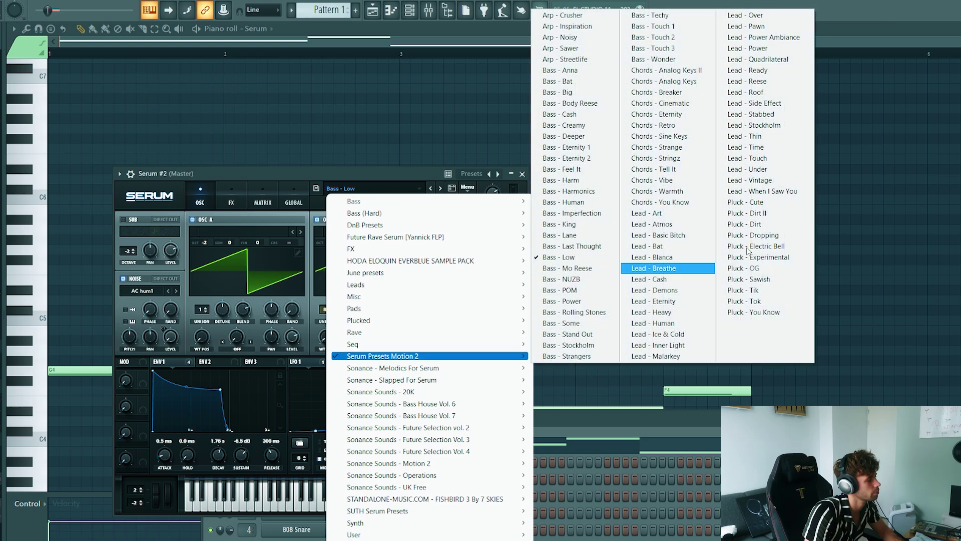
{"action": "left_click", "coordinate": [665, 259]}
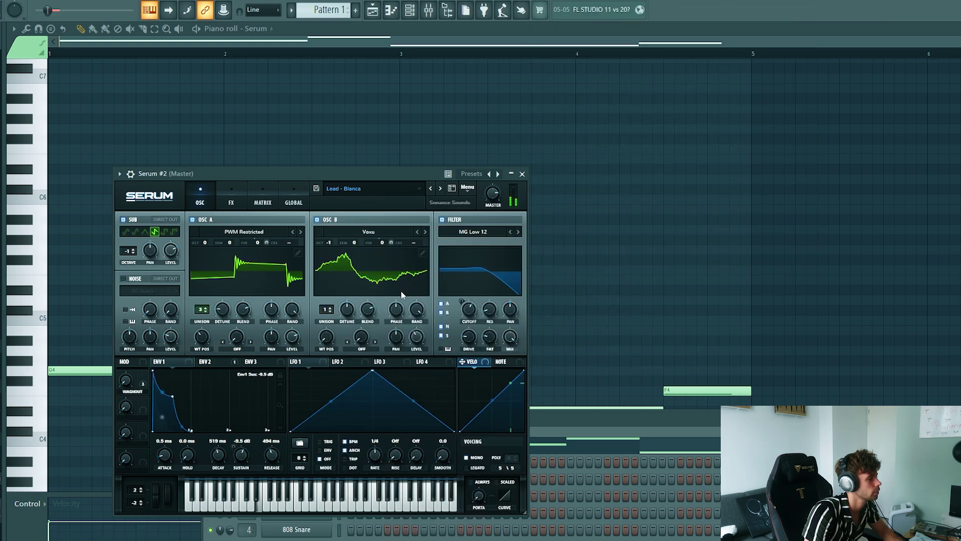
Audition the following lead presets in Serum #2 and settle on "Lead - Power".
{"action": "left_click", "coordinate": [440, 188]}
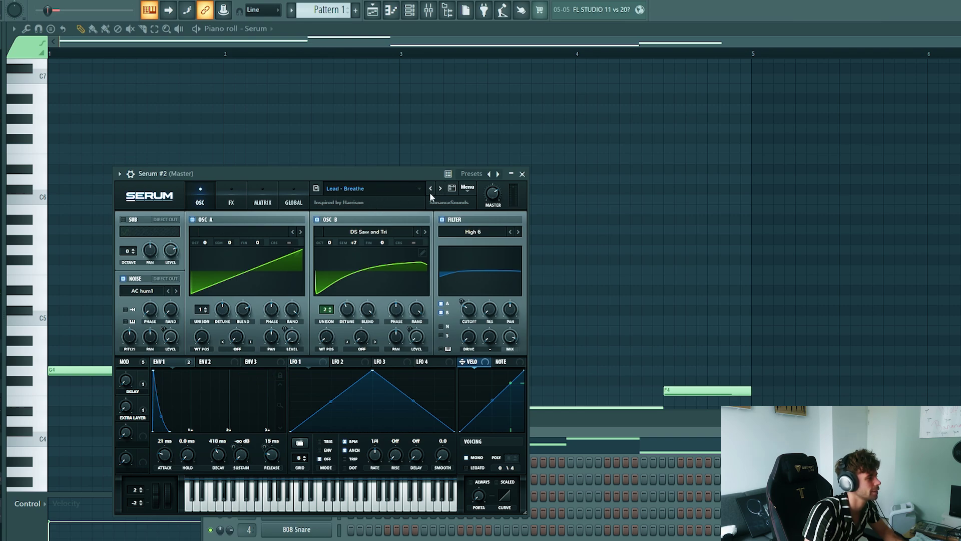
{"action": "left_click", "coordinate": [439, 189]}
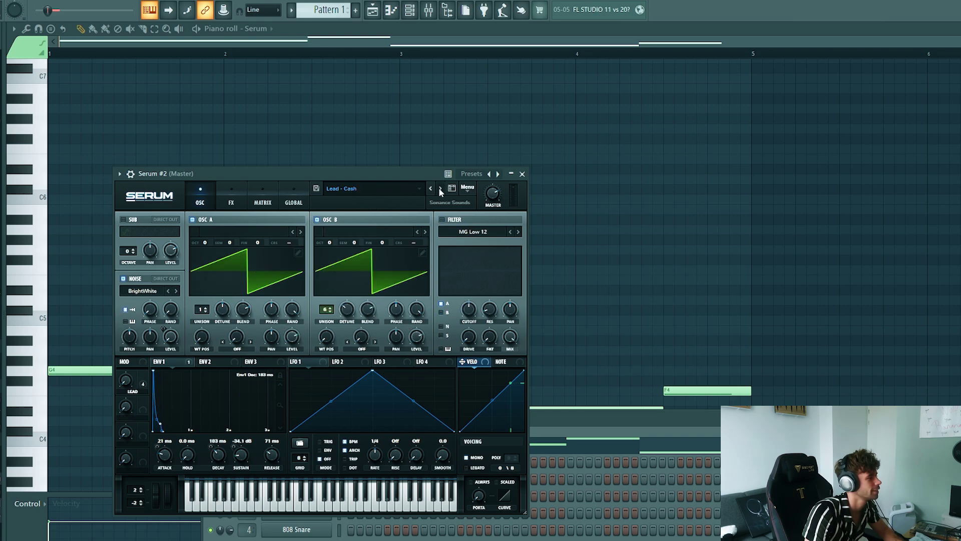
{"action": "left_click", "coordinate": [440, 189]}
{"action": "left_click", "coordinate": [440, 189]}
{"action": "left_click", "coordinate": [440, 189]}
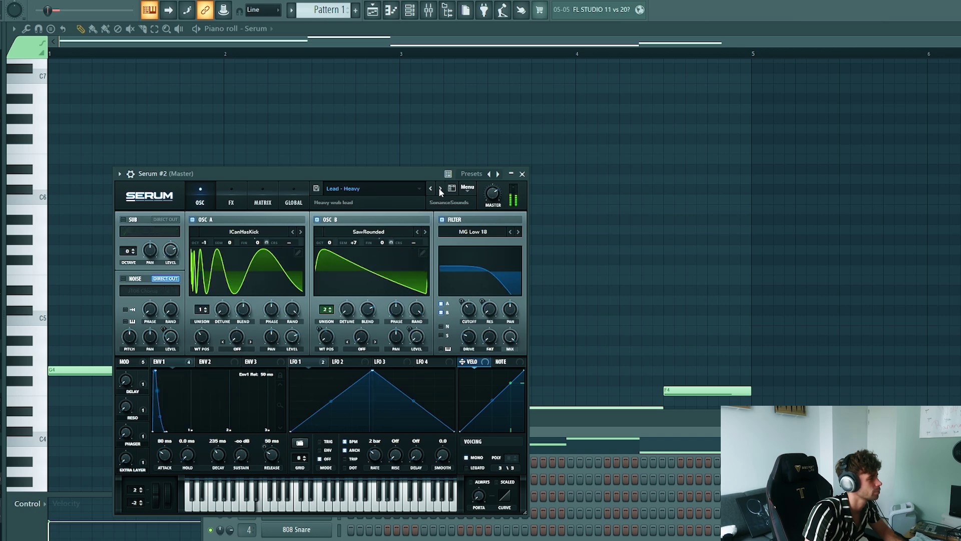
{"action": "left_click", "coordinate": [440, 189]}
{"action": "left_click", "coordinate": [440, 189]}
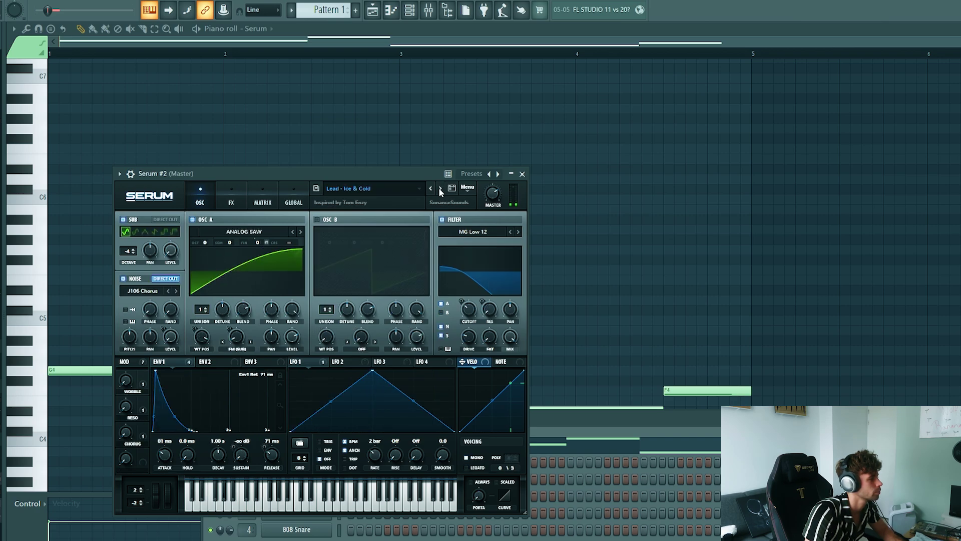
{"action": "left_click", "coordinate": [440, 190]}
{"action": "left_click", "coordinate": [440, 189]}
{"action": "left_click", "coordinate": [440, 189]}
{"action": "left_click", "coordinate": [440, 189]}
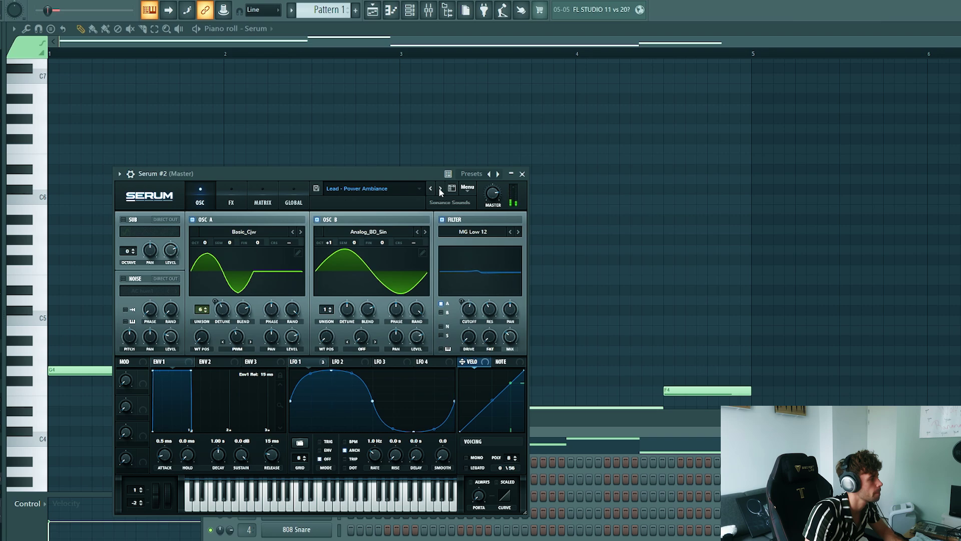
{"action": "left_click", "coordinate": [440, 190]}
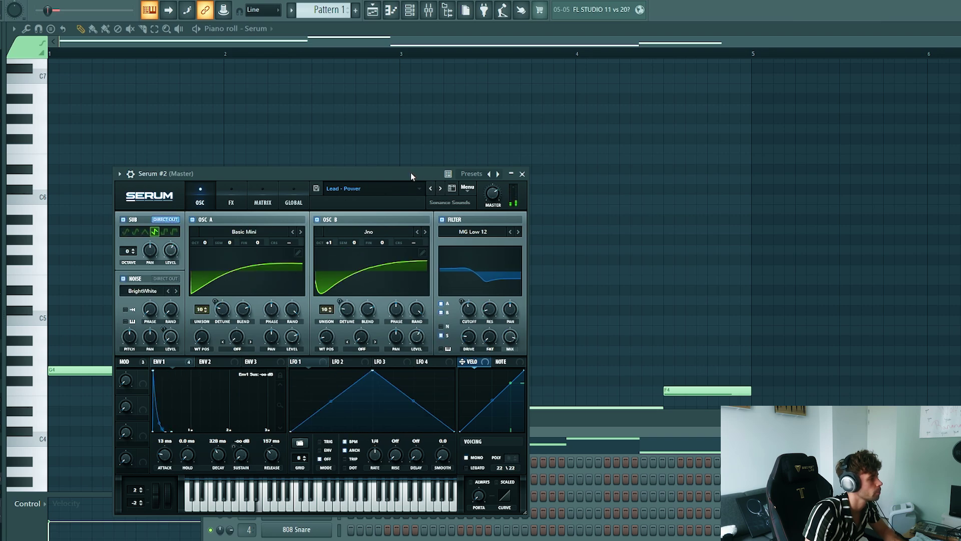
Open the piano roll for Serum #2 and place a single sixteenth-note G4 at the start of bar 1.
{"action": "left_click_drag", "start_coordinate": [410, 172], "coordinate": [663, 136]}
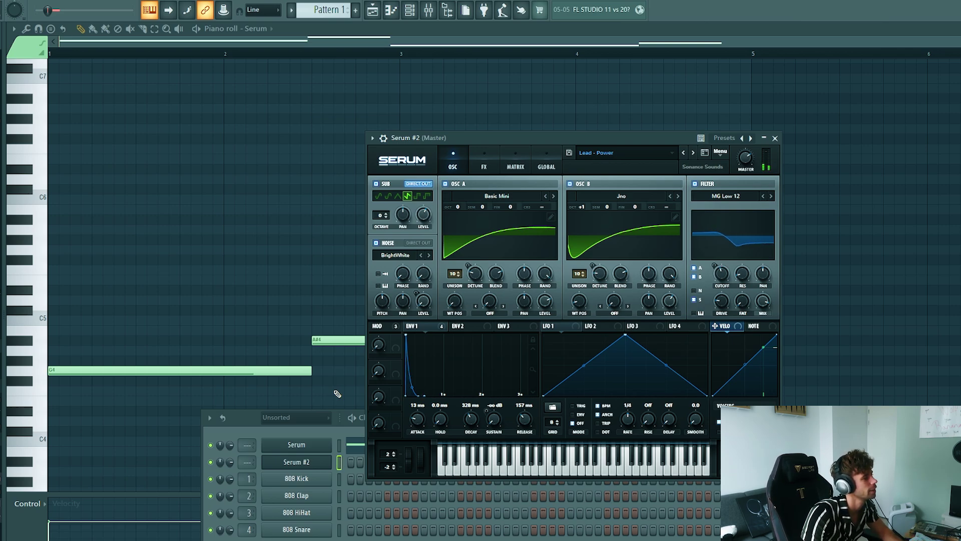
{"action": "right_click", "coordinate": [309, 461]}
{"action": "left_click", "coordinate": [345, 455]}
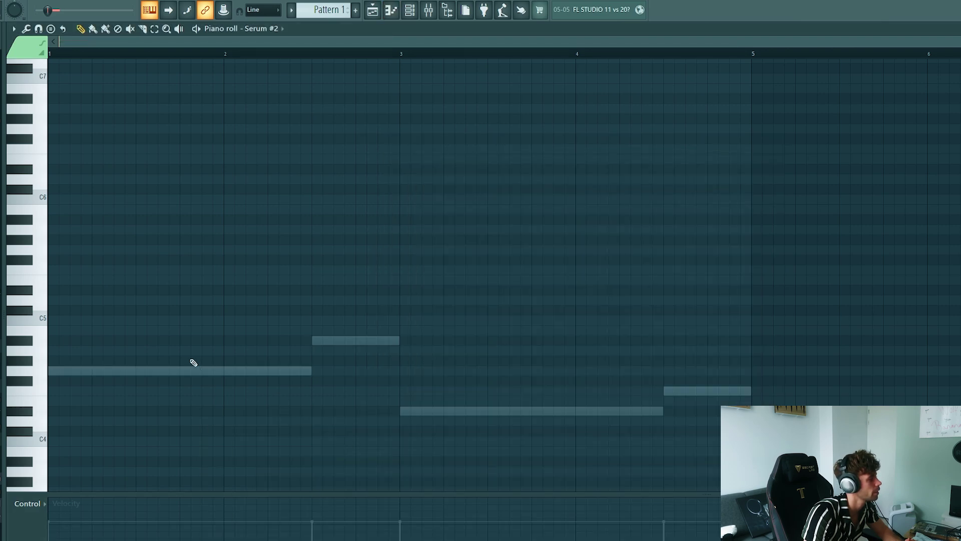
{"action": "left_click_drag", "start_coordinate": [132, 371], "coordinate": [68, 375]}
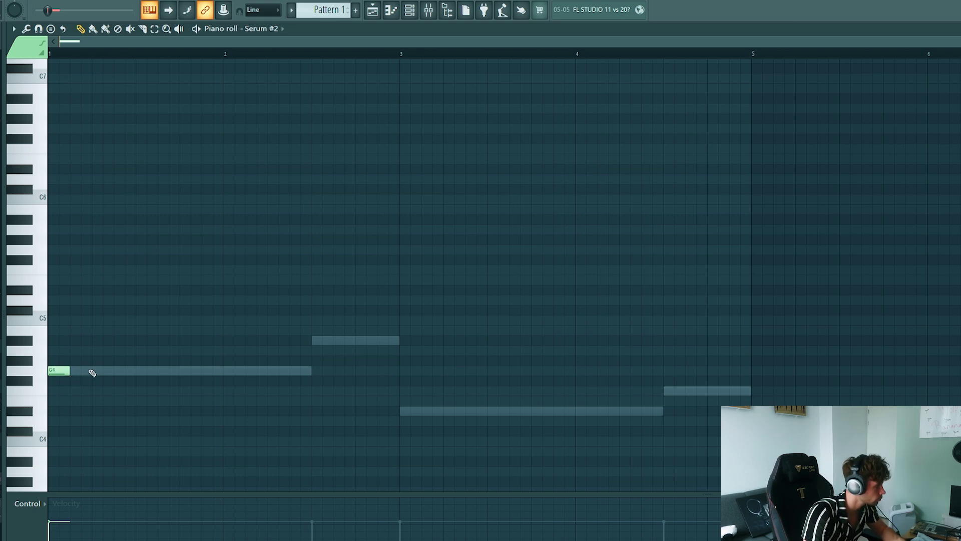
{"action": "left_click", "coordinate": [72, 371]}
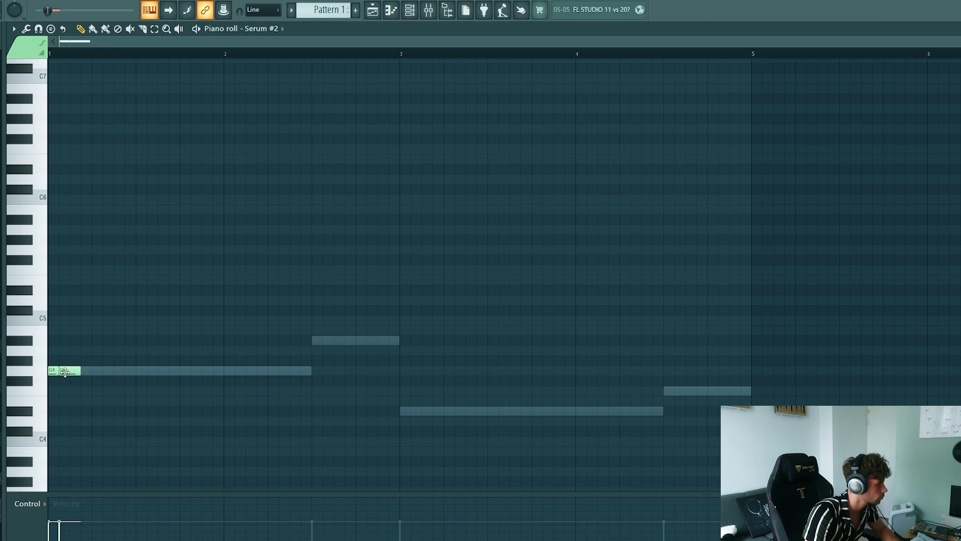
{"action": "right_click", "coordinate": [71, 373]}
{"action": "left_click", "coordinate": [62, 372]}
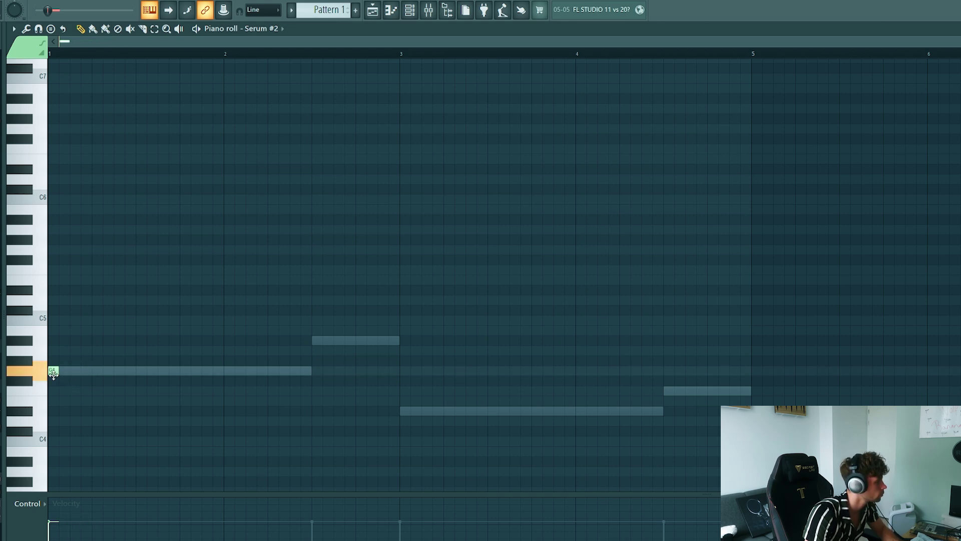
Add a sixteenth-note D#5 directly after the G4, followed by a D5 of the same length.
{"action": "left_click_drag", "start_coordinate": [63, 371], "coordinate": [65, 416]}
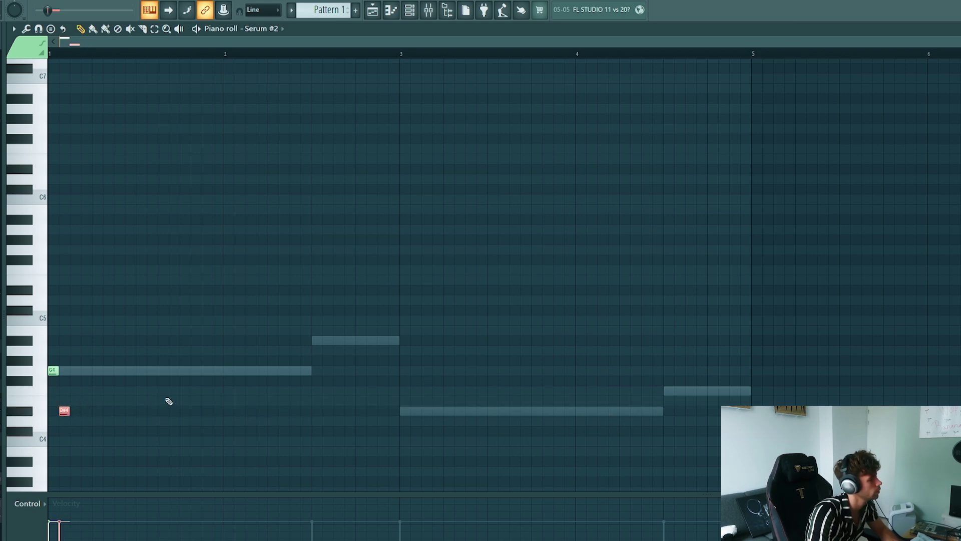
{"action": "key", "text": "ctrl+Up"}
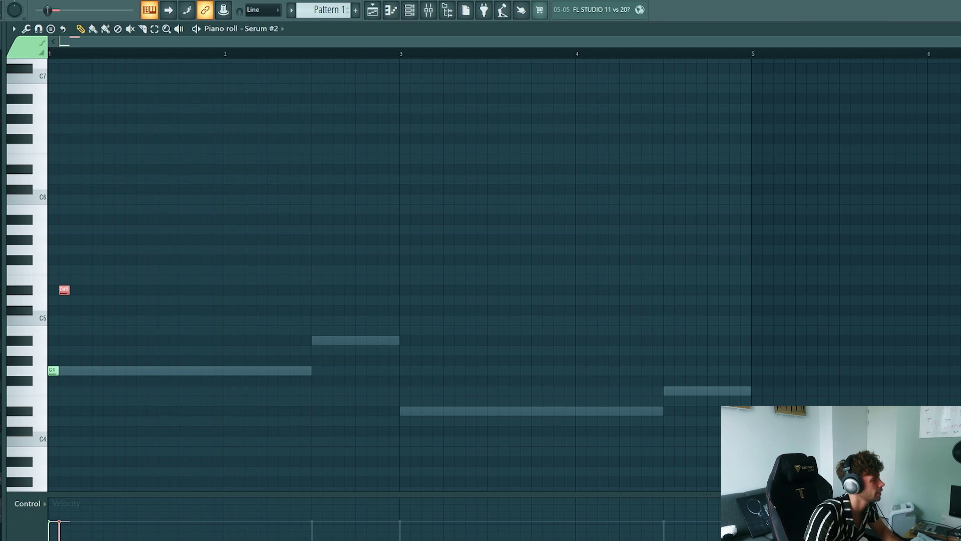
{"action": "scroll", "coordinate": [66, 312], "scroll_direction": "up", "scroll_amount": 3}
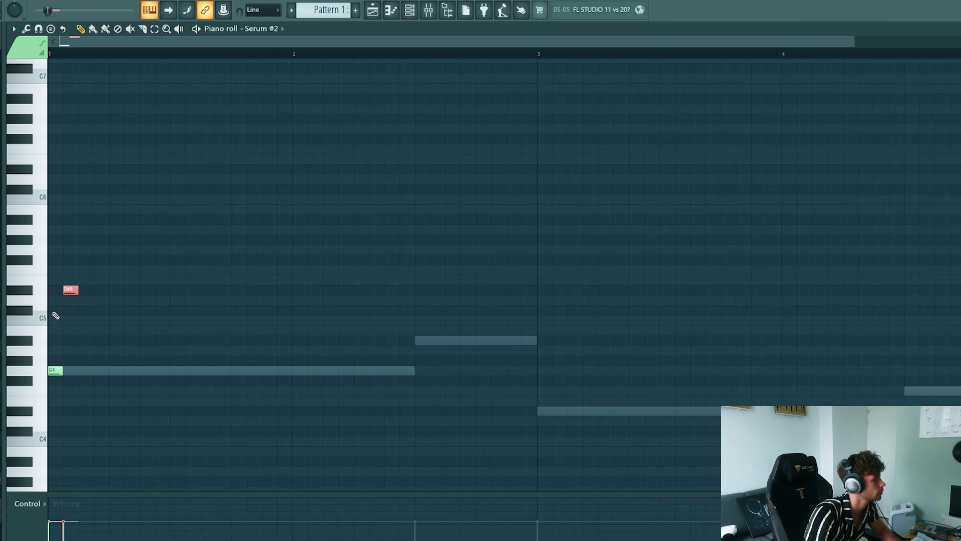
{"action": "left_click", "coordinate": [96, 301]}
{"action": "left_click", "coordinate": [98, 301]}
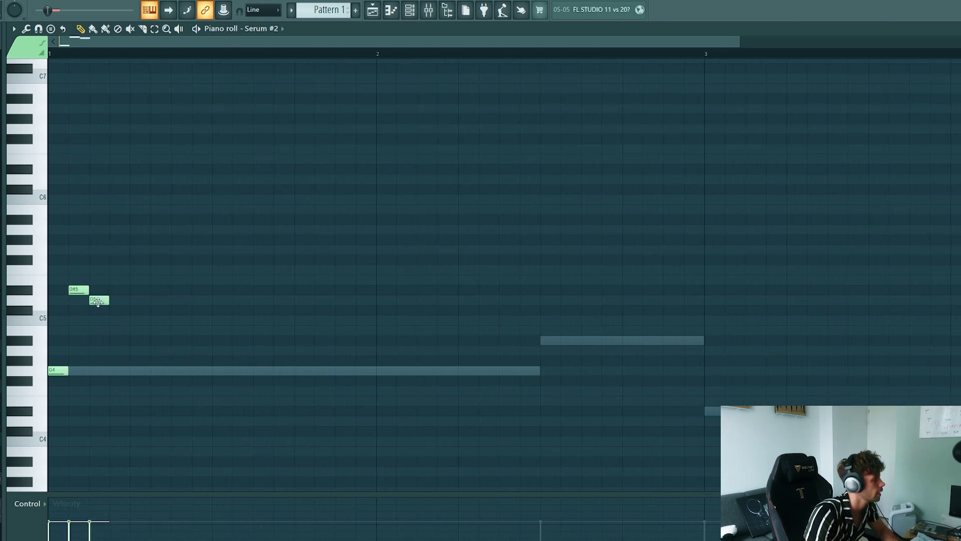
{"action": "left_click", "coordinate": [95, 301]}
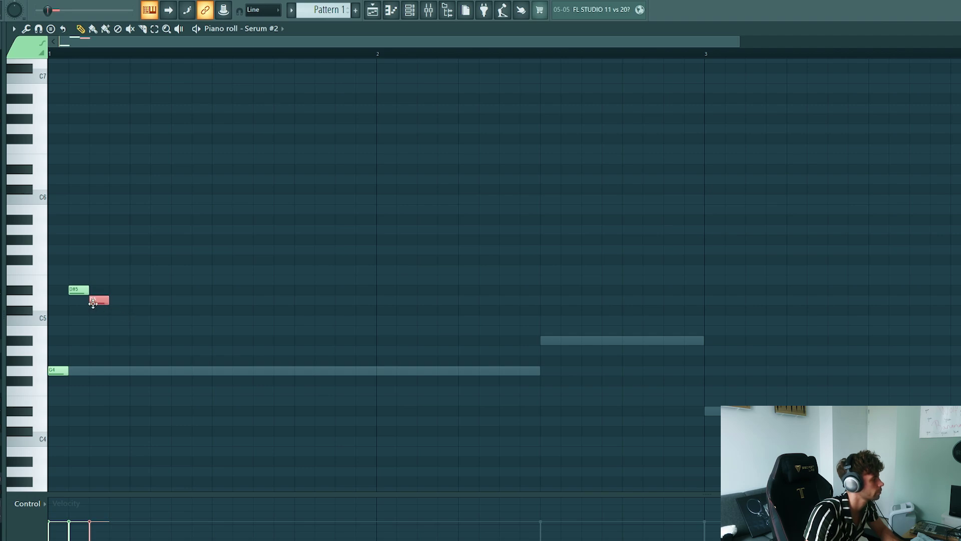
Move the D5 one sixteenth later and check the three-note phrase in playback.
{"action": "key", "text": "space"}
{"action": "key", "text": "space"}
{"action": "left_click_drag", "start_coordinate": [98, 301], "coordinate": [117, 303]}
{"action": "key", "text": "space"}
{"action": "key", "text": "space"}
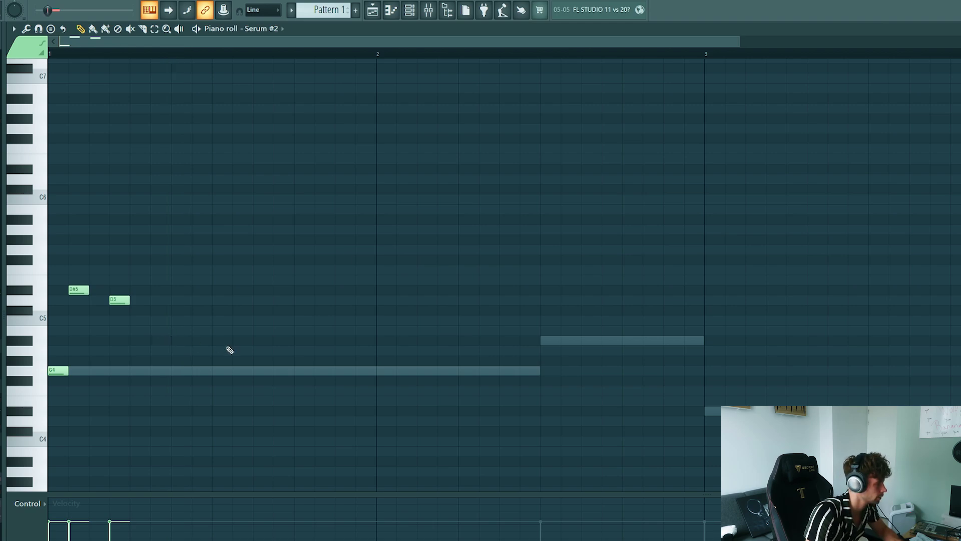
{"action": "key", "text": "space"}
{"action": "key", "text": "space"}
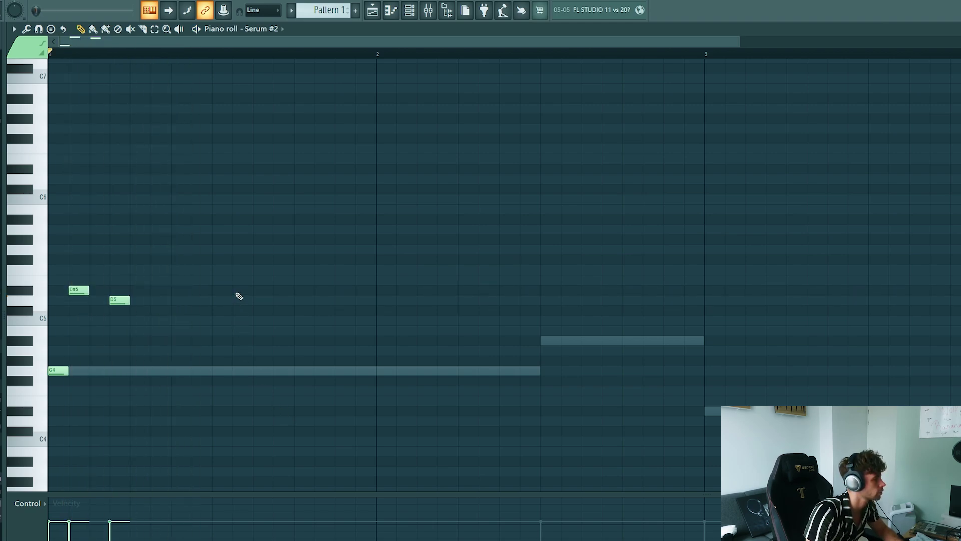
Try a second D#5 and D5 pair around beat 3 of bar 1, and delete both notes again.
{"action": "left_click", "coordinate": [234, 290]}
{"action": "left_click", "coordinate": [276, 300]}
{"action": "key", "text": "space"}
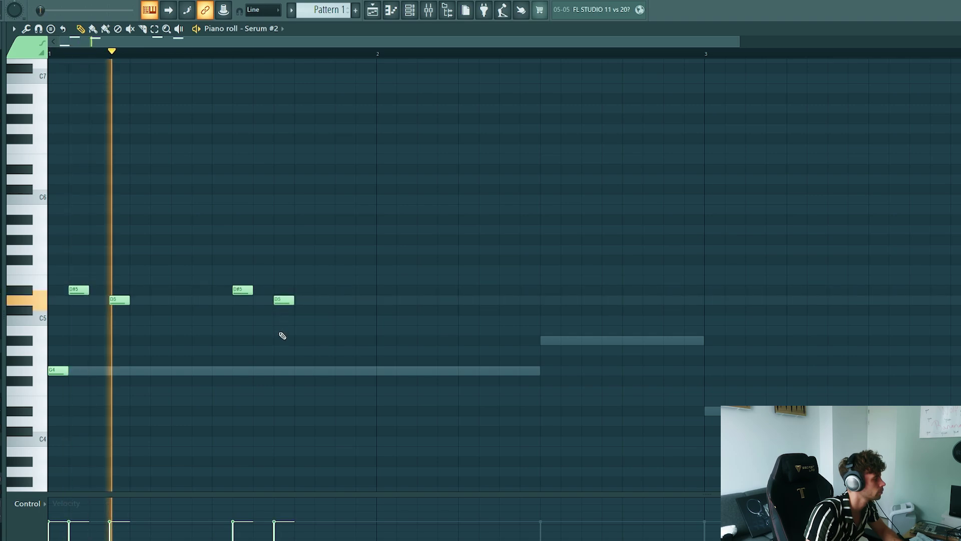
{"action": "key", "text": "space"}
{"action": "left_click_drag", "start_coordinate": [247, 290], "coordinate": [226, 291]}
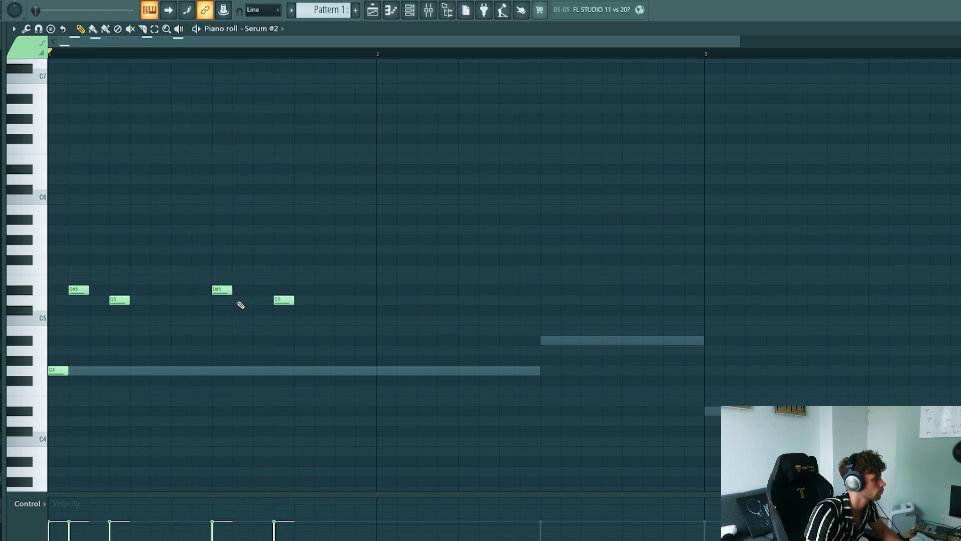
{"action": "left_click", "coordinate": [235, 300]}
{"action": "right_click", "coordinate": [281, 301]}
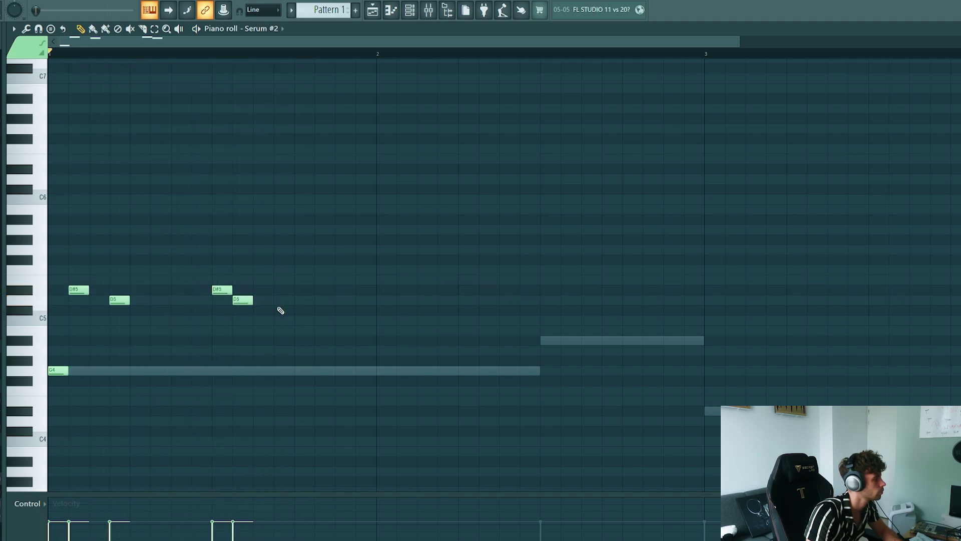
{"action": "right_click", "coordinate": [243, 300]}
{"action": "right_click", "coordinate": [222, 290]}
{"action": "key", "text": "space"}
Duplicate the G4, D#5 and D5 phrase so the copy starts six sixteenths after the original, and check its timing in playback.
{"action": "left_click_drag", "start_coordinate": [210, 218], "coordinate": [49, 393]}
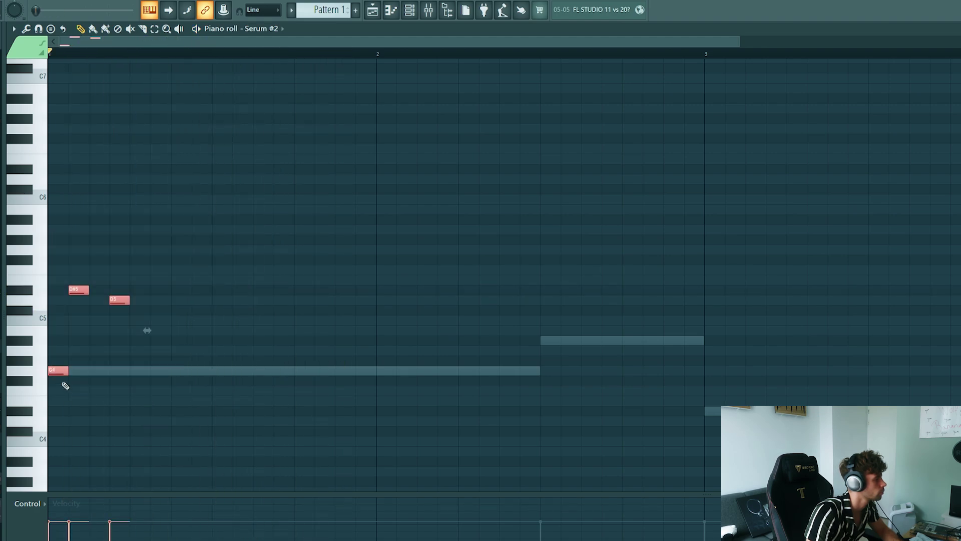
{"action": "key", "text": "space"}
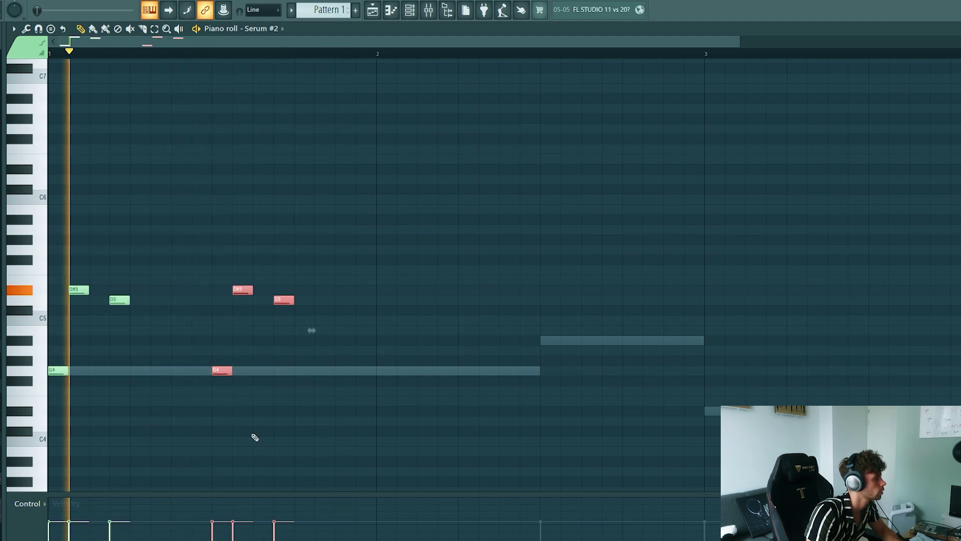
{"action": "key", "text": "space"}
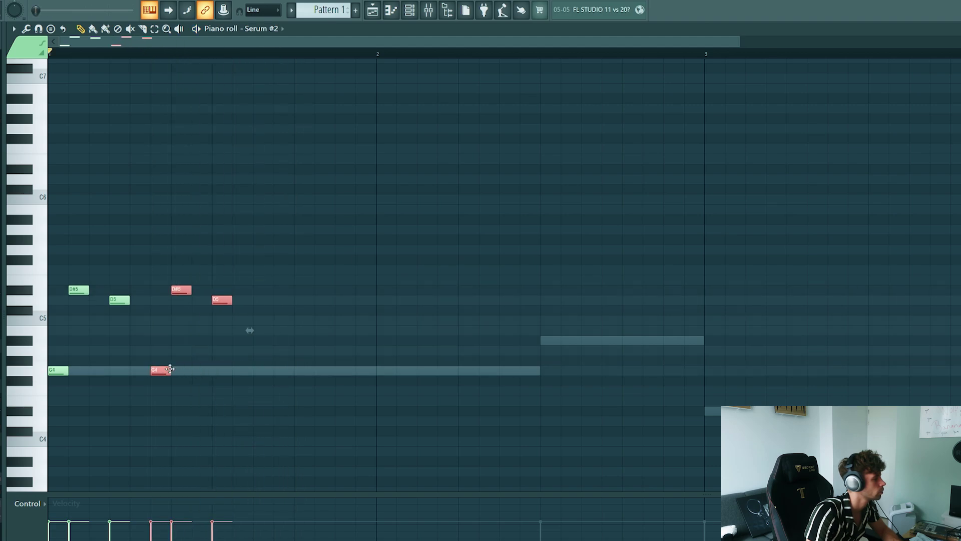
{"action": "key", "text": "space"}
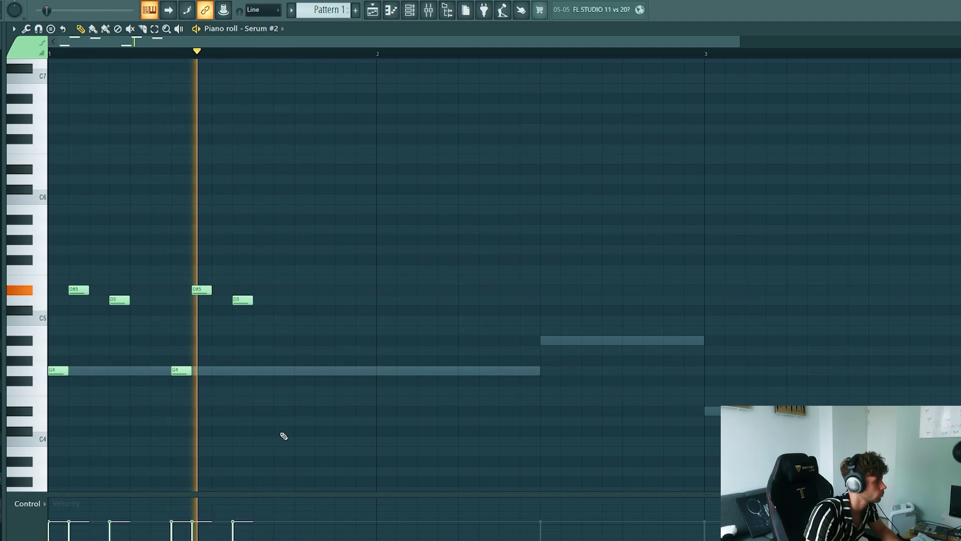
{"action": "key", "text": "space"}
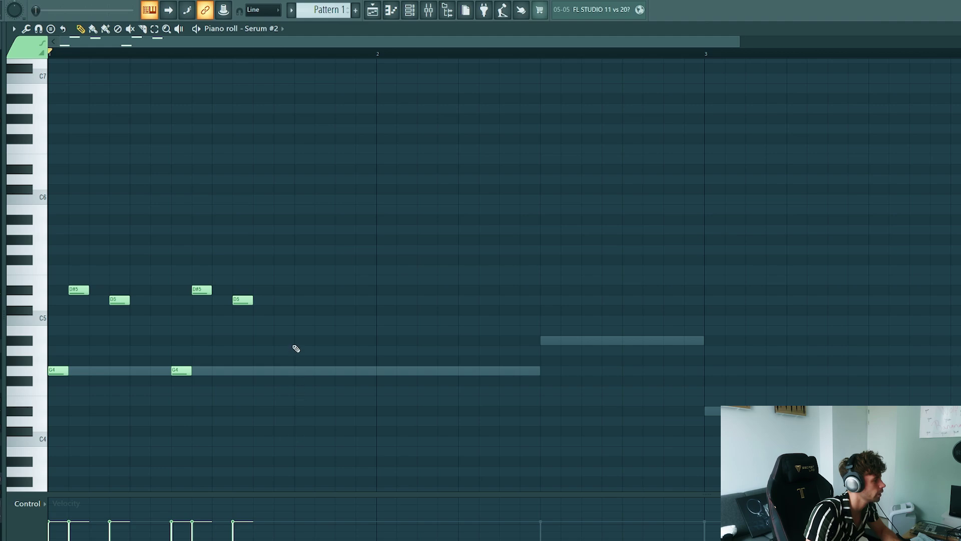
Add a sixteenth-note A#4 on beat 4 of bar 1 while the pattern plays.
{"action": "key", "text": "space"}
{"action": "left_click_drag", "start_coordinate": [303, 331], "coordinate": [304, 345]}
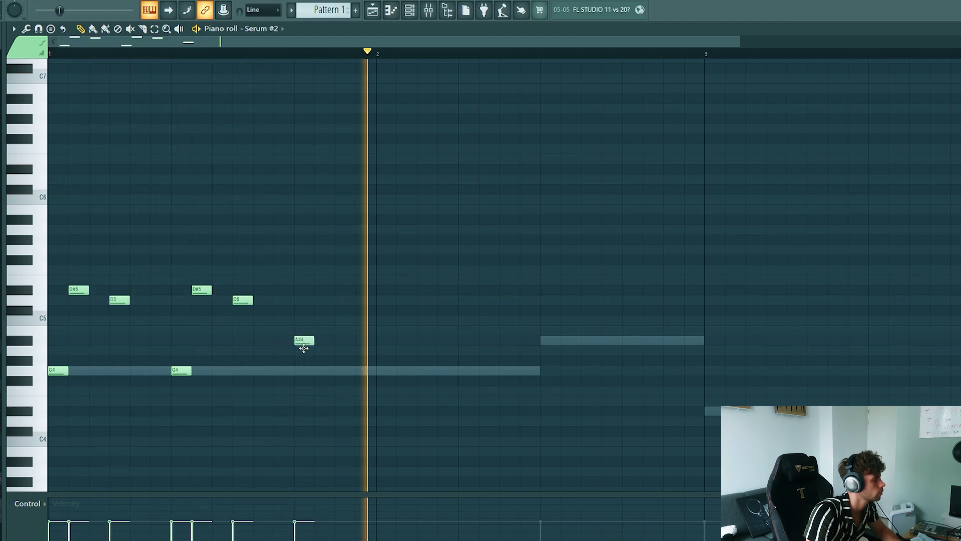
Raise the D#5, D5 and A#4 notes by one octave, keep both G4 notes, and check the phrase in playback.
{"action": "key", "text": "space"}
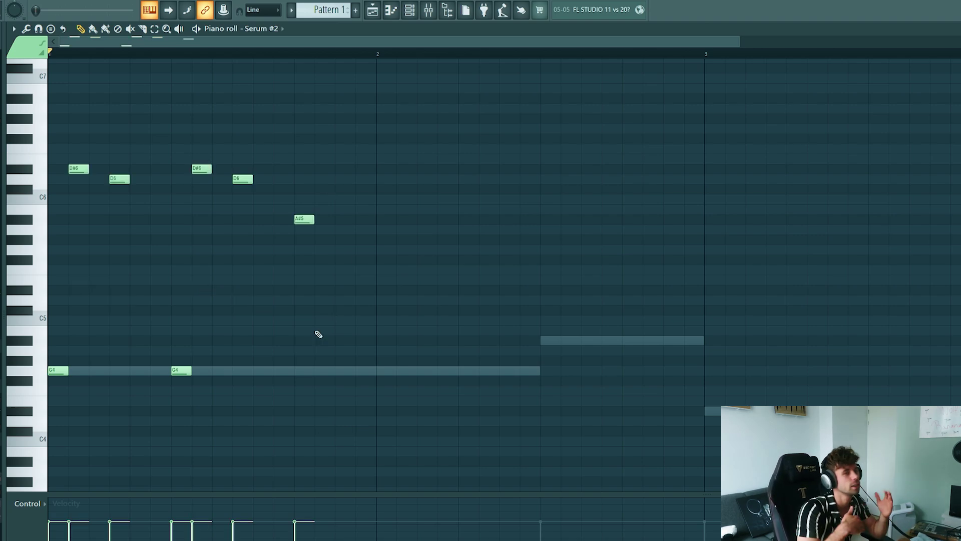
{"action": "key", "text": "space"}
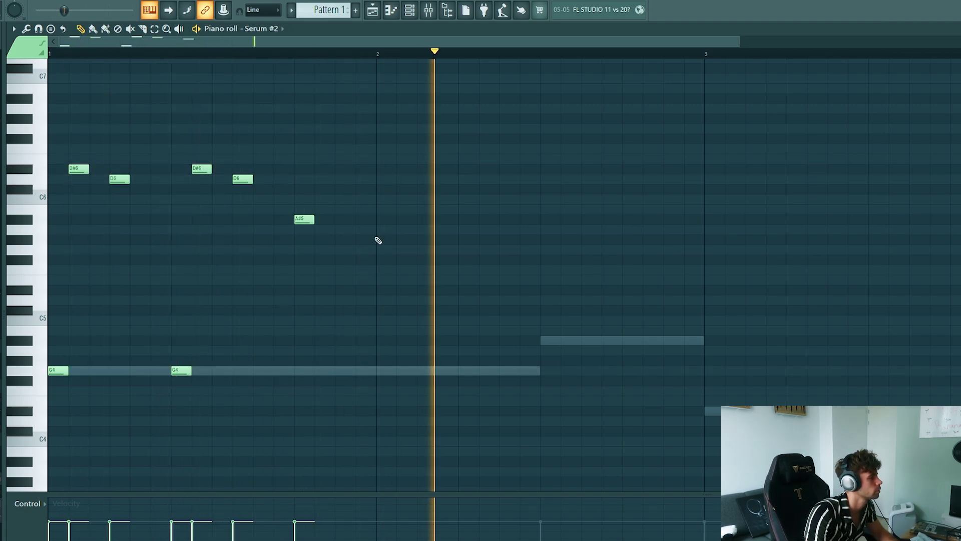
{"action": "key", "text": "space"}
Duplicate the bar 1 melody into bar 2 and add a C6 on the fifteenth sixteenth of bar 2.
{"action": "key", "text": "ctrl+a"}
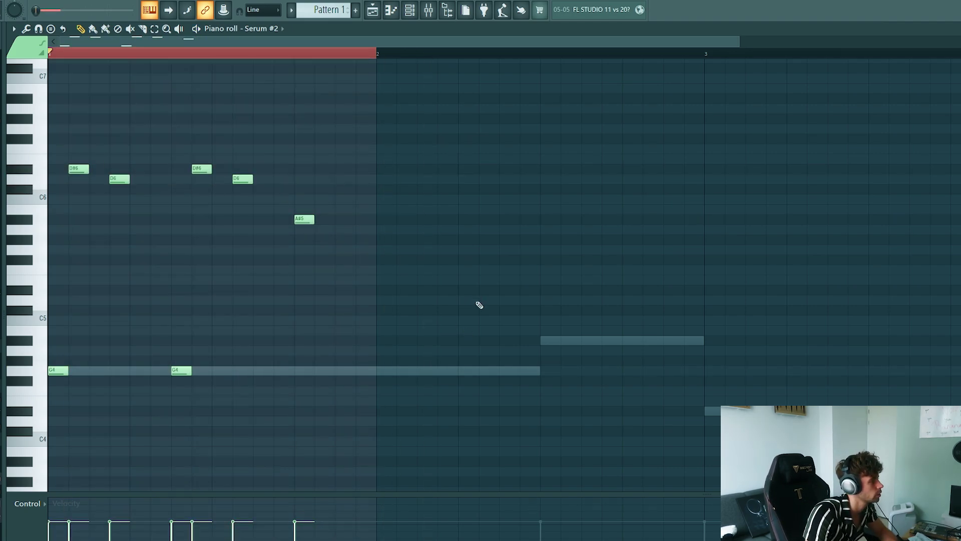
{"action": "key", "text": "ctrl+b"}
{"action": "key", "text": "space"}
{"action": "left_click", "coordinate": [674, 219]}
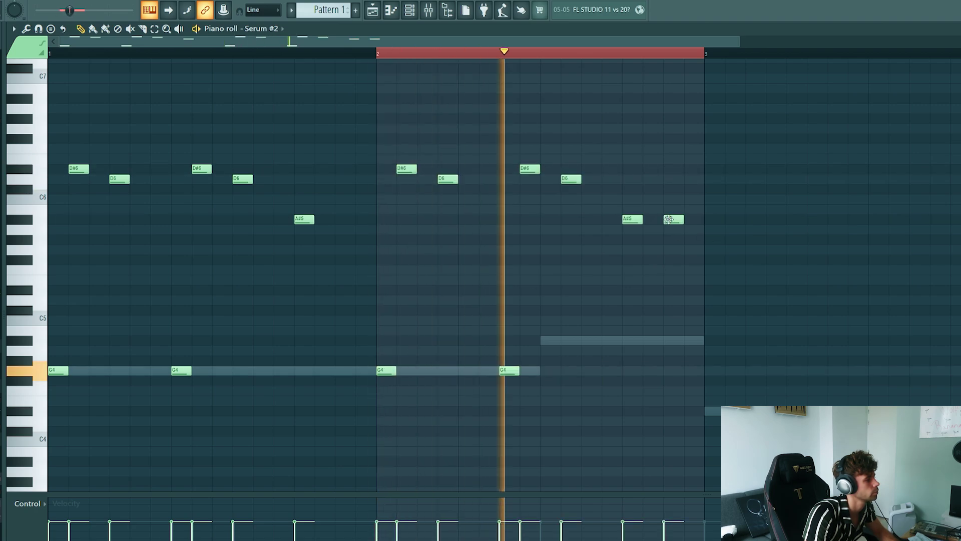
{"action": "left_click_drag", "start_coordinate": [674, 219], "coordinate": [675, 196]}
{"action": "key", "text": "space"}
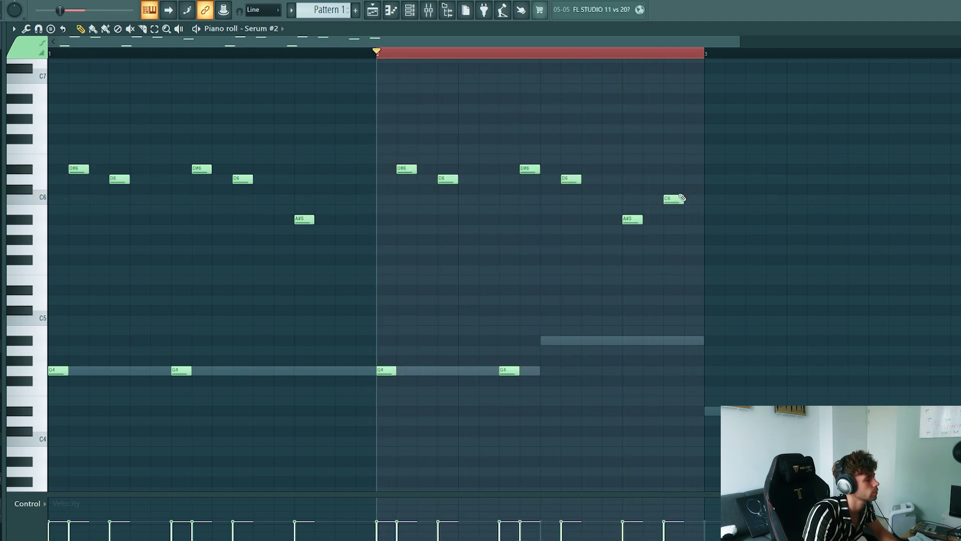
Duplicate the two-bar Serum #2 melody into bars 3 and 4 and play it against the vocal in the arrangement.
{"action": "key", "text": "ctrl+a"}
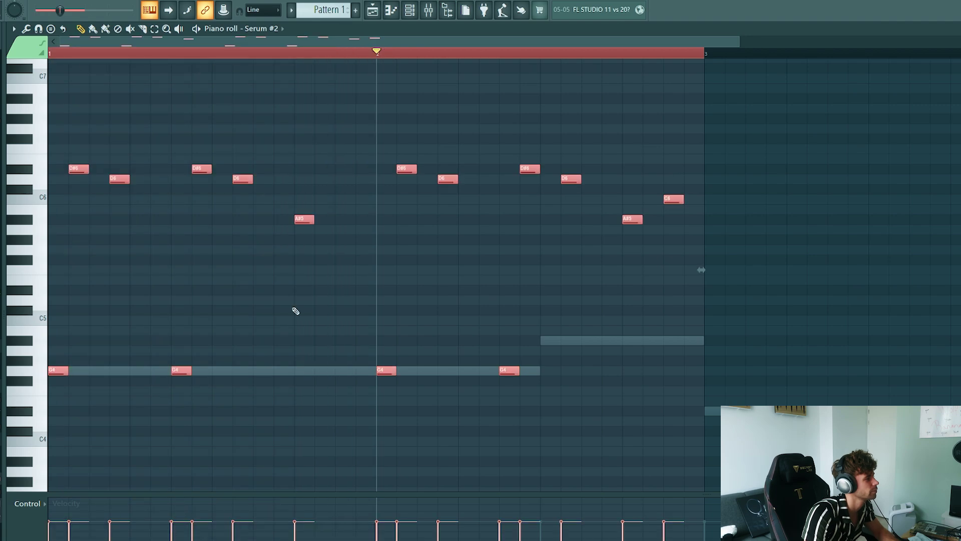
{"action": "left_click", "coordinate": [294, 312]}
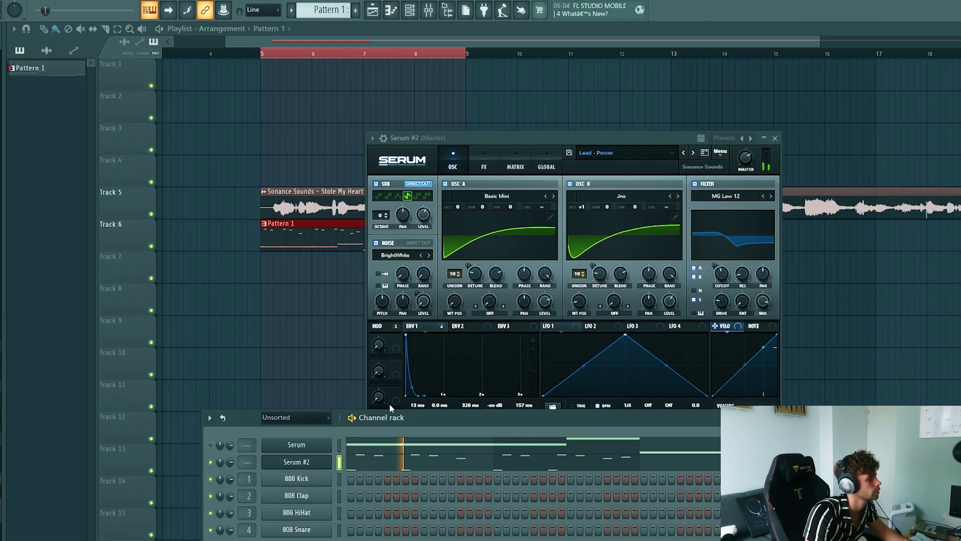
{"action": "left_click", "coordinate": [463, 466]}
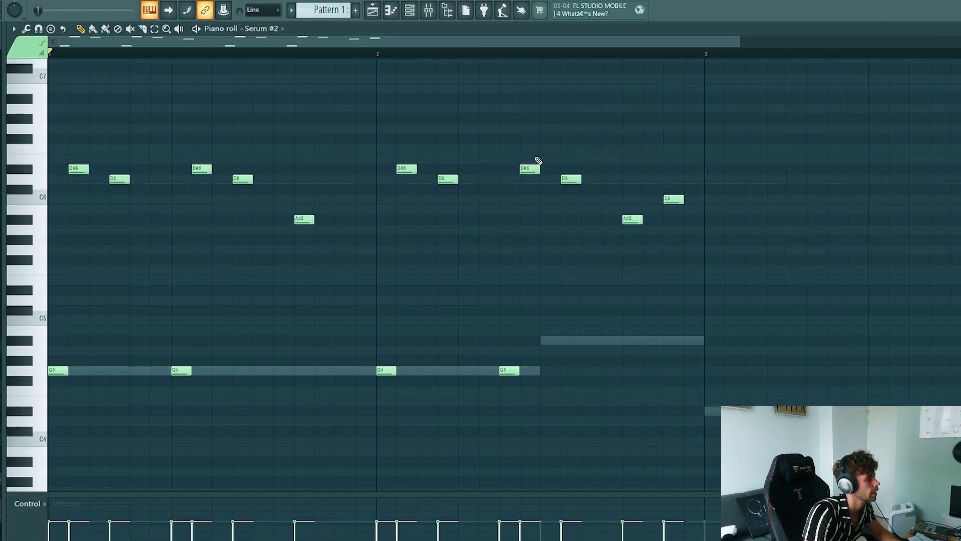
{"action": "key", "text": "ctrl+a"}
{"action": "key", "text": "ctrl+b"}
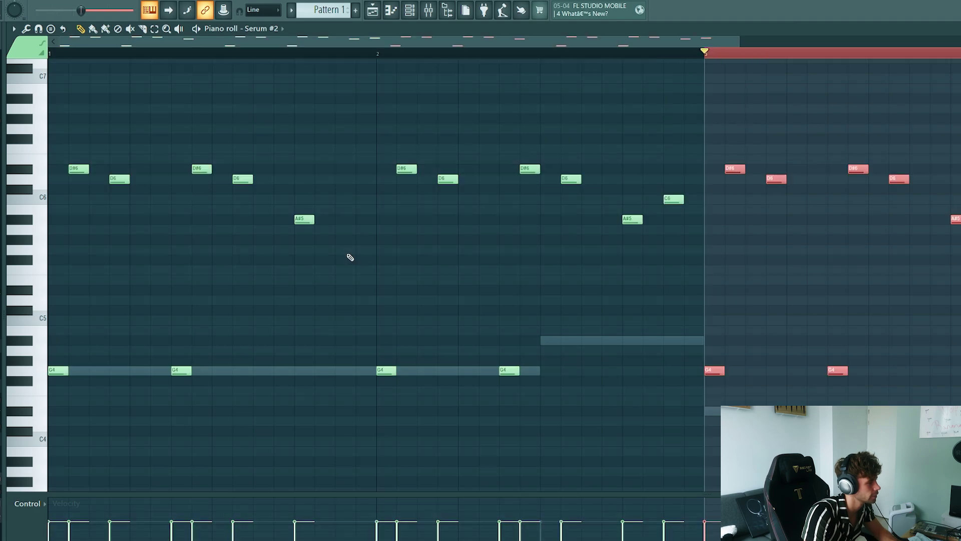
{"action": "scroll", "coordinate": [300, 275], "scroll_direction": "down", "scroll_amount": 3}
{"action": "key", "text": "space"}
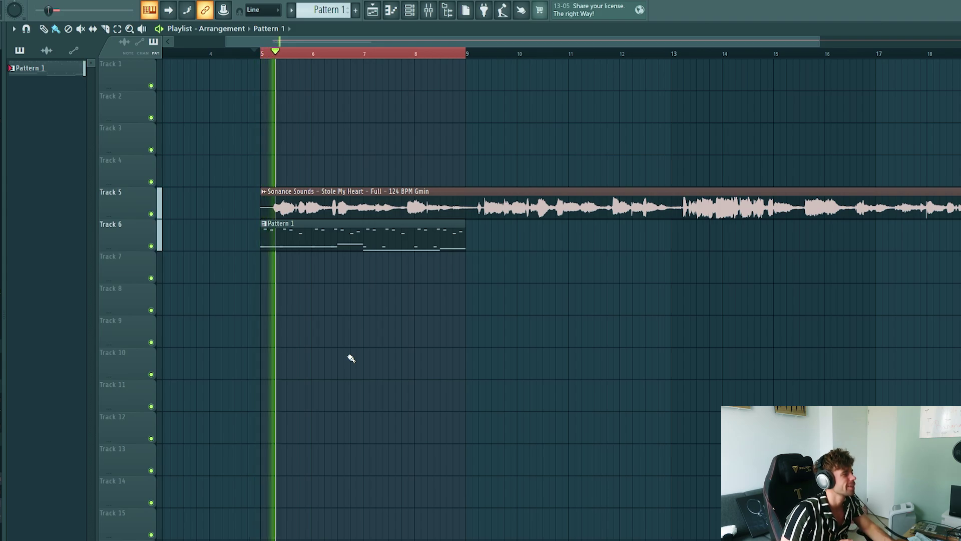
{"action": "key", "text": "space"}
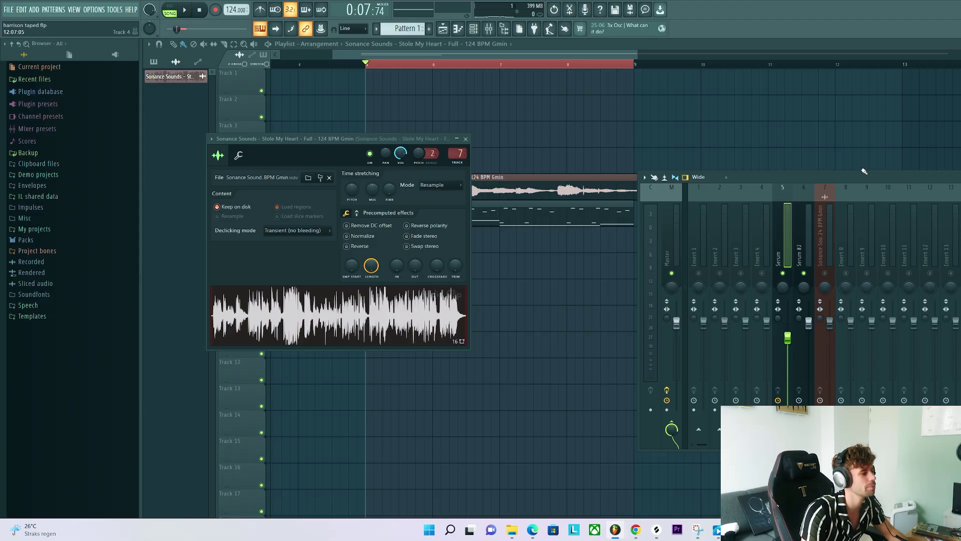
Bring the mixer fully into view and load Kickstart-64bit in effect slot 10 of the Serum track during playback.
{"action": "left_click_drag", "start_coordinate": [864, 171], "coordinate": [678, 193]}
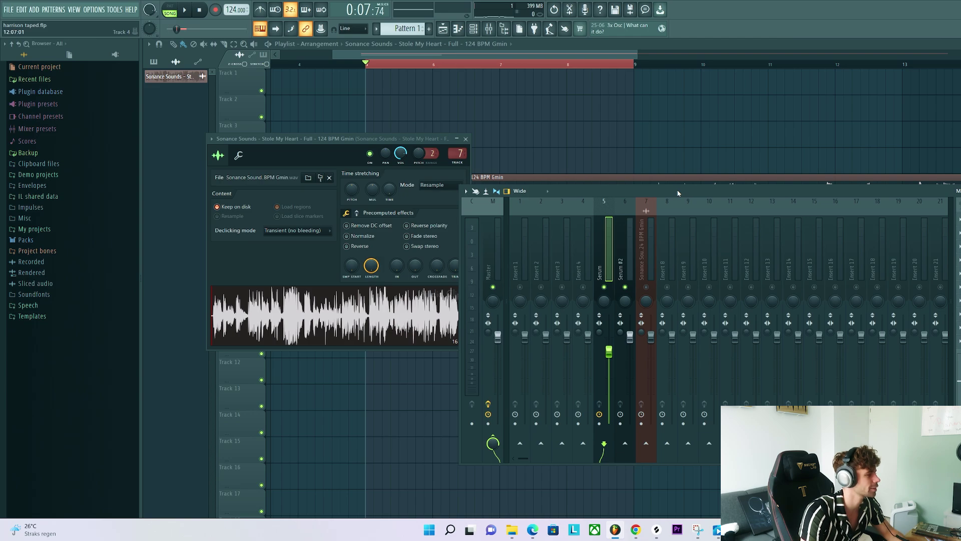
{"action": "key", "text": "space"}
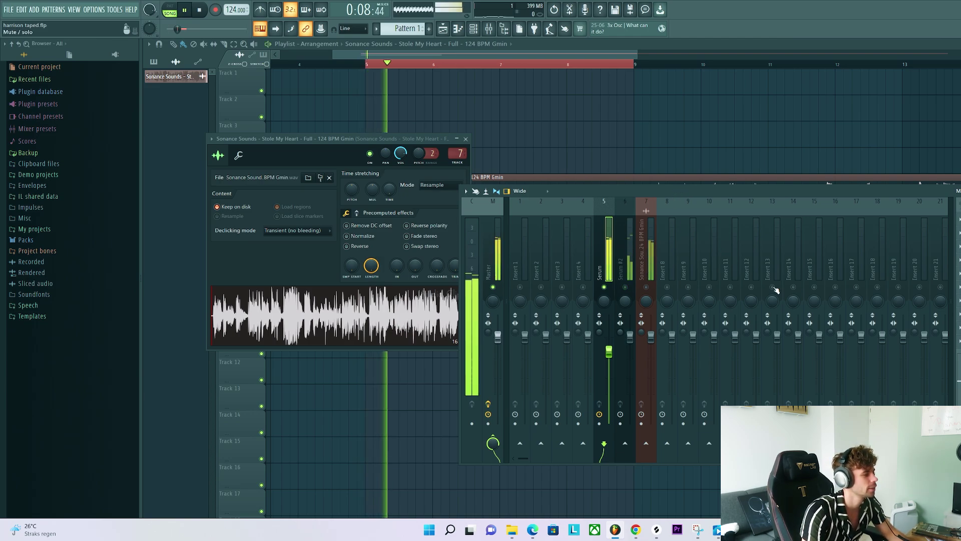
{"action": "left_click", "coordinate": [957, 319]}
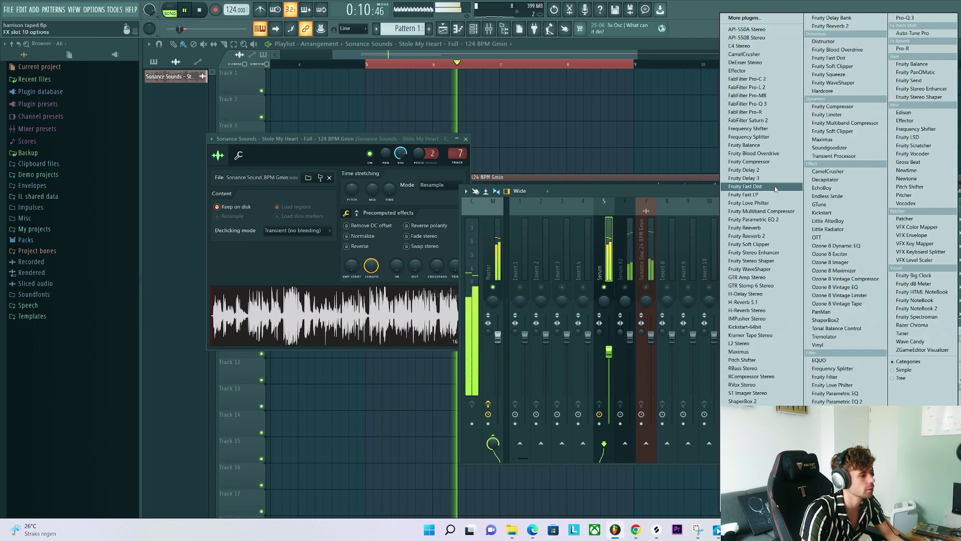
{"action": "left_click", "coordinate": [758, 327]}
Load CamelCrusher in effect slot 1 of the Serum track with the British Clean patch and listen to it.
{"action": "left_click", "coordinate": [958, 232]}
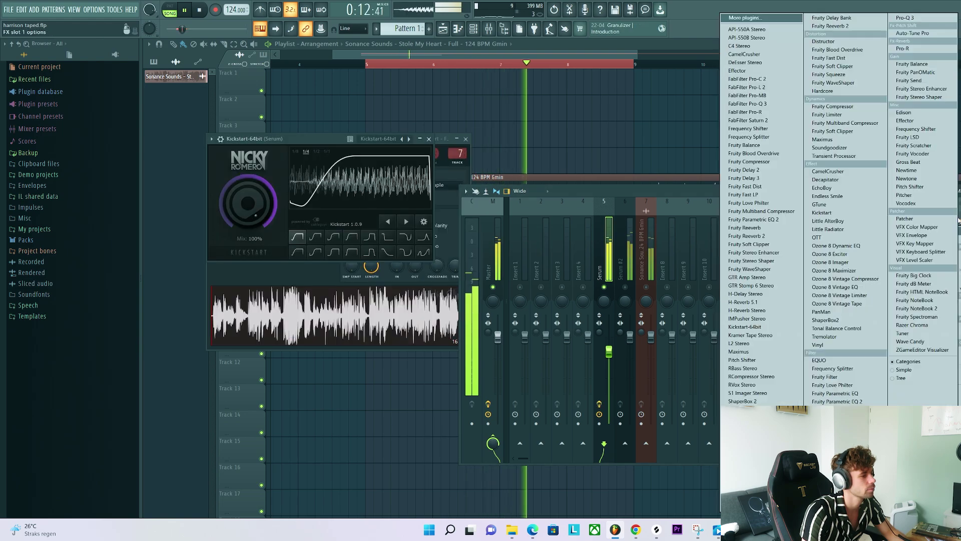
{"action": "left_click", "coordinate": [853, 172]}
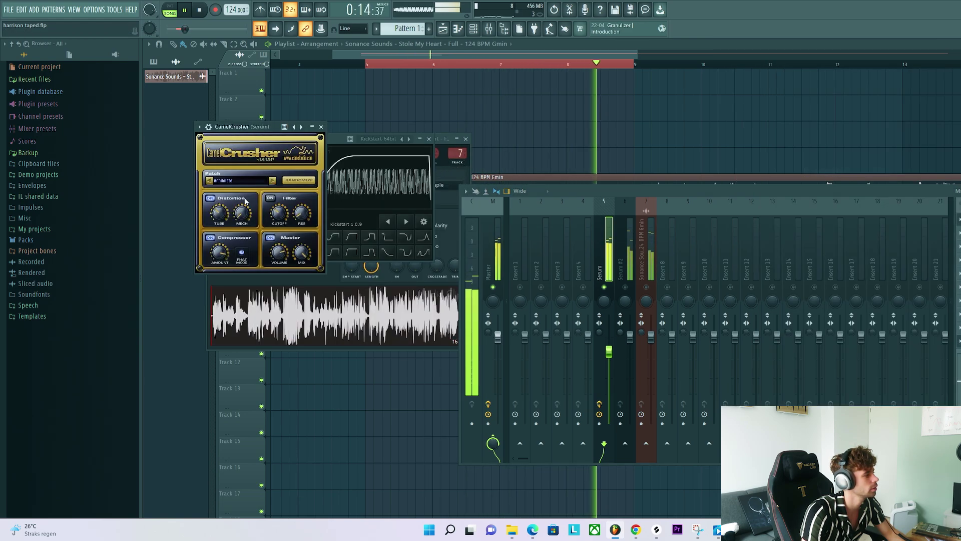
{"action": "left_click", "coordinate": [272, 180]}
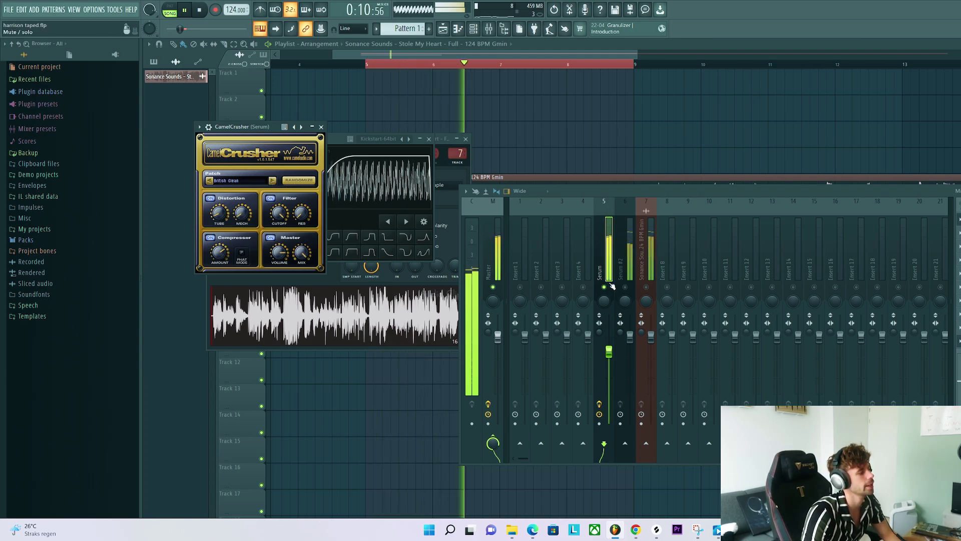
{"action": "key", "text": "space"}
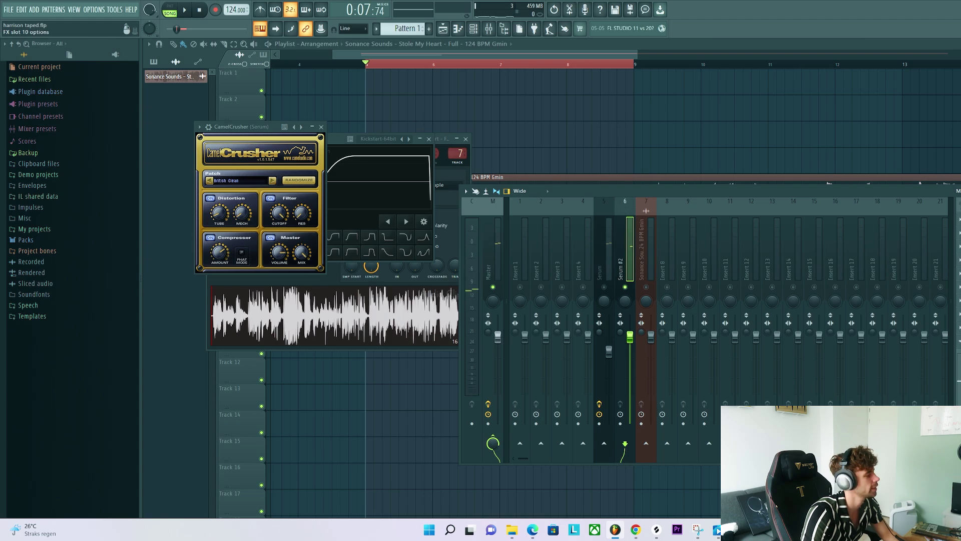
Add Kickstart-64bit in slot 10 and CamelCrusher with the British Clean patch in slot 1 of the Serum #2 mixer track.
{"action": "key", "text": "space"}
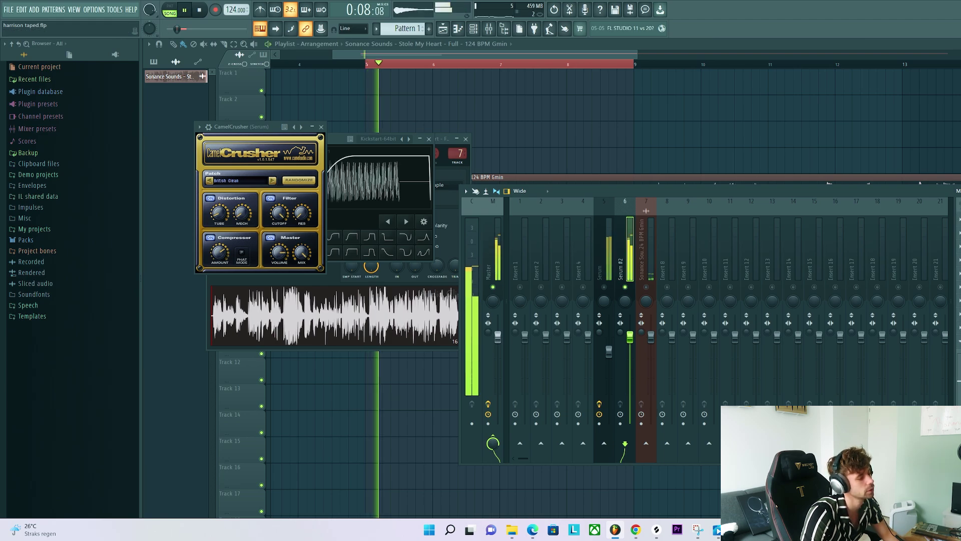
{"action": "left_click", "coordinate": [959, 340]}
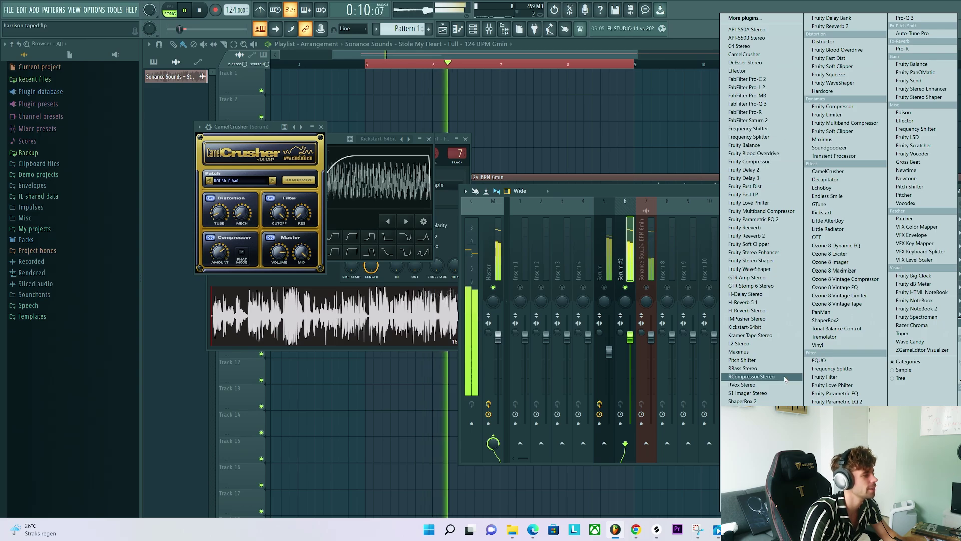
{"action": "left_click", "coordinate": [744, 327]}
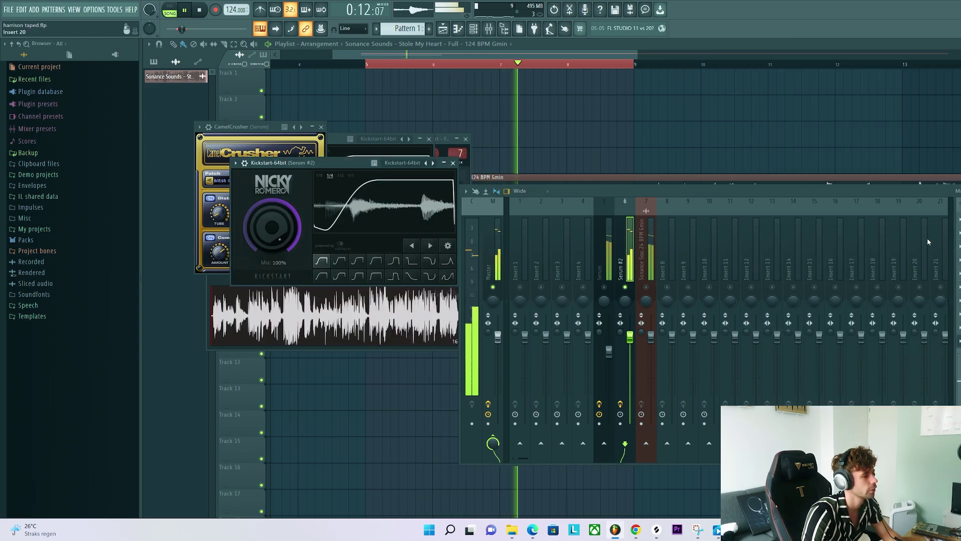
{"action": "left_click", "coordinate": [960, 219]}
{"action": "left_click", "coordinate": [835, 172]}
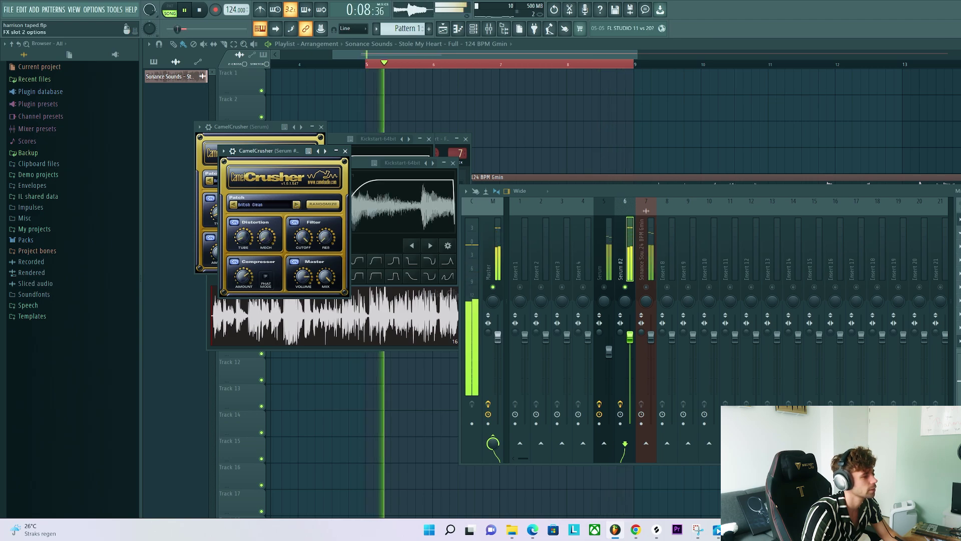
Load FabFilter Pro-Q 3 in slot 2 of the Serum #2 track and cut the highs about 3 dB with a bell band.
{"action": "left_click", "coordinate": [959, 229]}
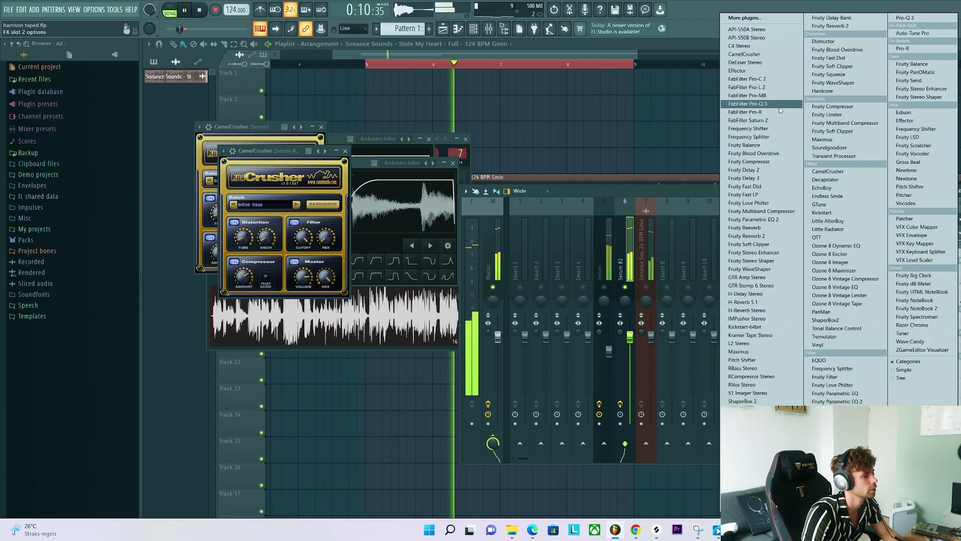
{"action": "left_click", "coordinate": [780, 104]}
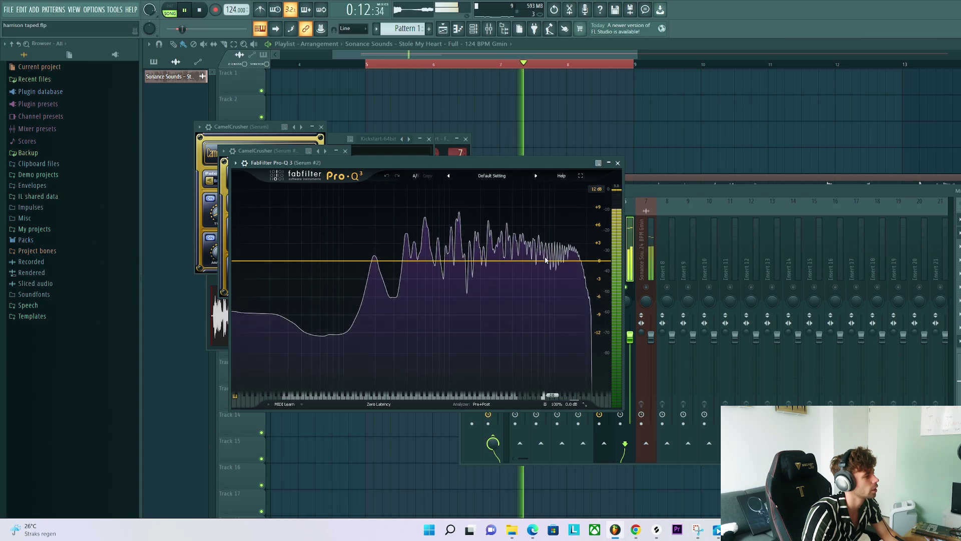
{"action": "left_click", "coordinate": [547, 261]}
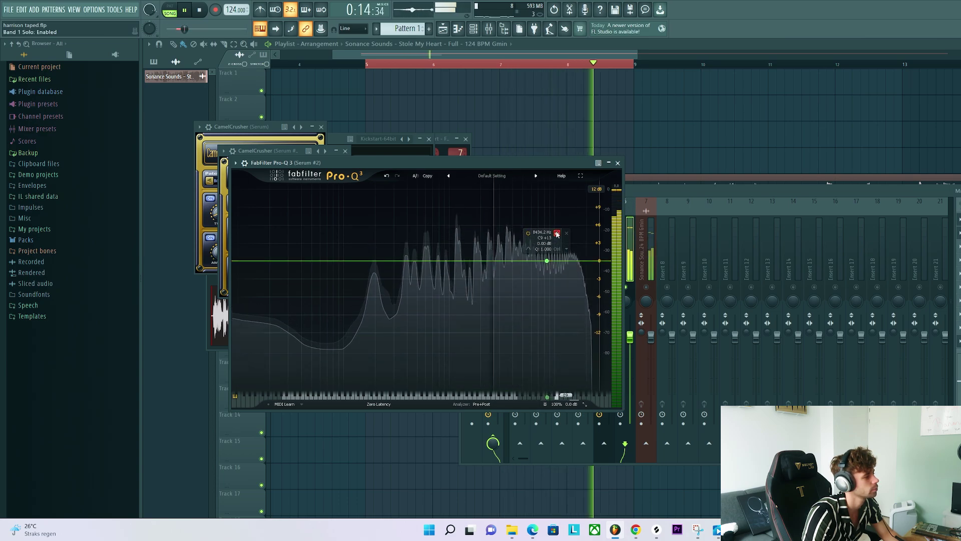
{"action": "left_click_drag", "start_coordinate": [557, 232], "coordinate": [570, 233]}
{"action": "left_click_drag", "start_coordinate": [518, 358], "coordinate": [512, 359]}
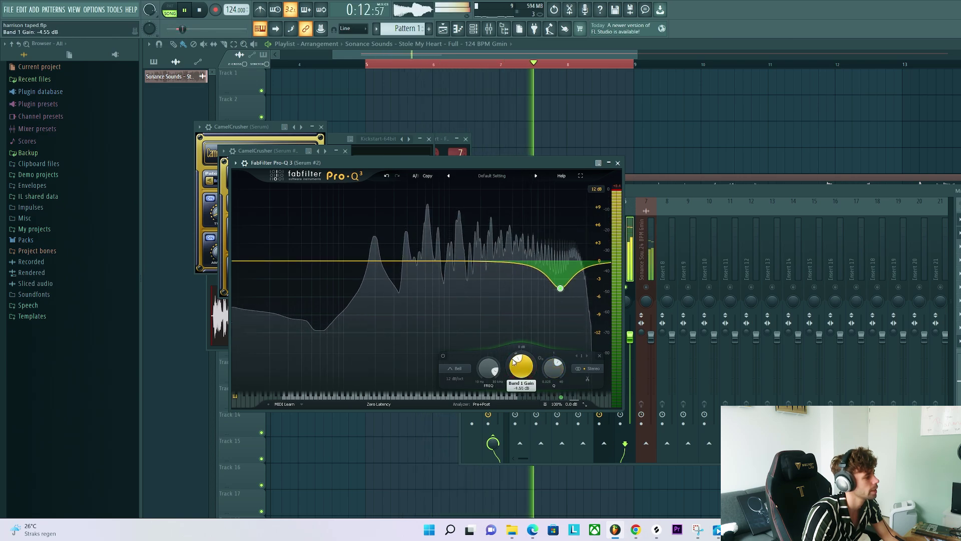
Add a bell cut of about 4 dB near 200 Hz and a Low Cut band that rolls off the lows beneath it.
{"action": "double_click", "coordinate": [375, 285]}
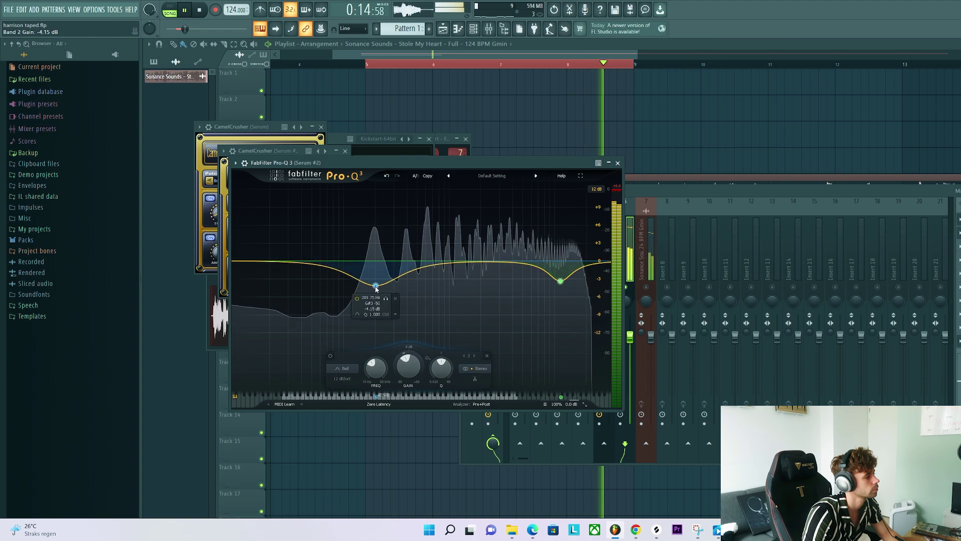
{"action": "left_click_drag", "start_coordinate": [385, 299], "coordinate": [383, 244]}
{"action": "double_click", "coordinate": [313, 261]}
{"action": "right_click", "coordinate": [313, 261]}
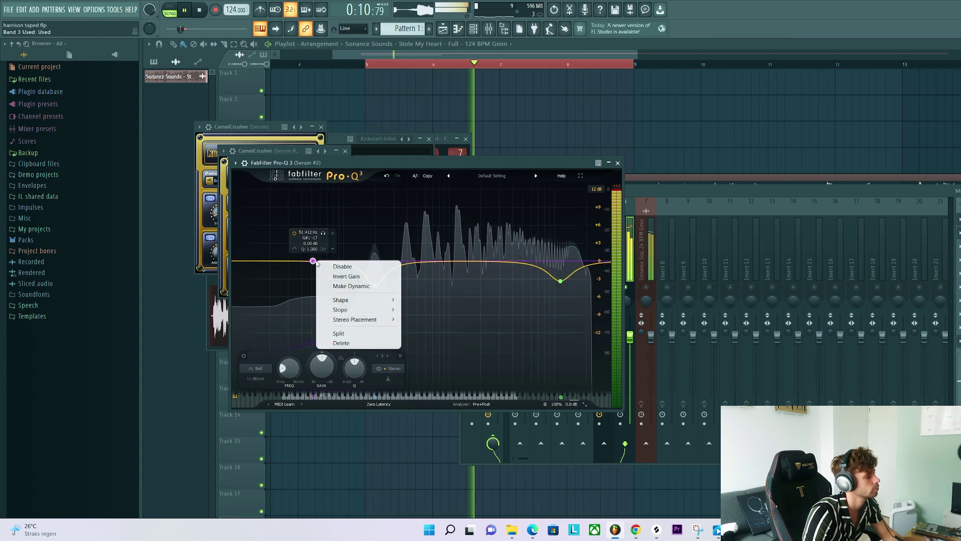
{"action": "mouse_move", "coordinate": [378, 302]}
{"action": "left_click", "coordinate": [425, 319]}
{"action": "left_click_drag", "start_coordinate": [313, 260], "coordinate": [359, 264]}
Load OTT in slot 3 of the Serum #2 track and reduce its depth to about 17%.
{"action": "left_click", "coordinate": [959, 246]}
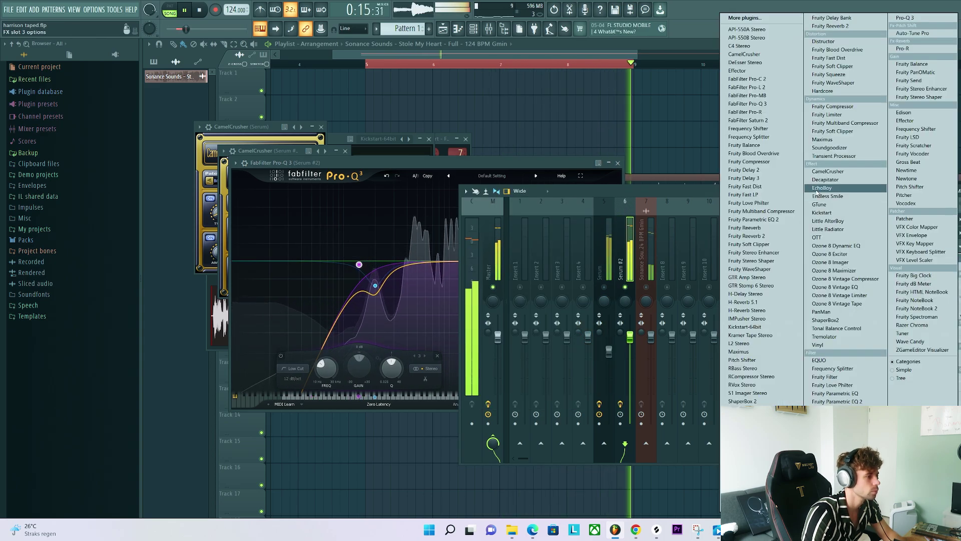
{"action": "left_click", "coordinate": [816, 237]}
{"action": "left_click_drag", "start_coordinate": [164, 133], "coordinate": [156, 191]}
{"action": "left_click_drag", "start_coordinate": [202, 79], "coordinate": [720, 240]}
{"action": "left_click", "coordinate": [465, 188]}
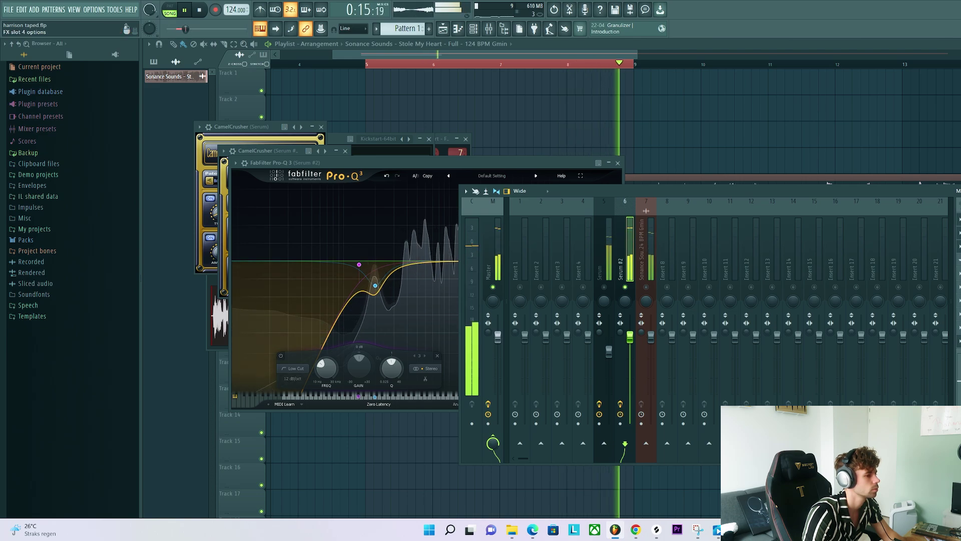
{"action": "left_click", "coordinate": [960, 259]}
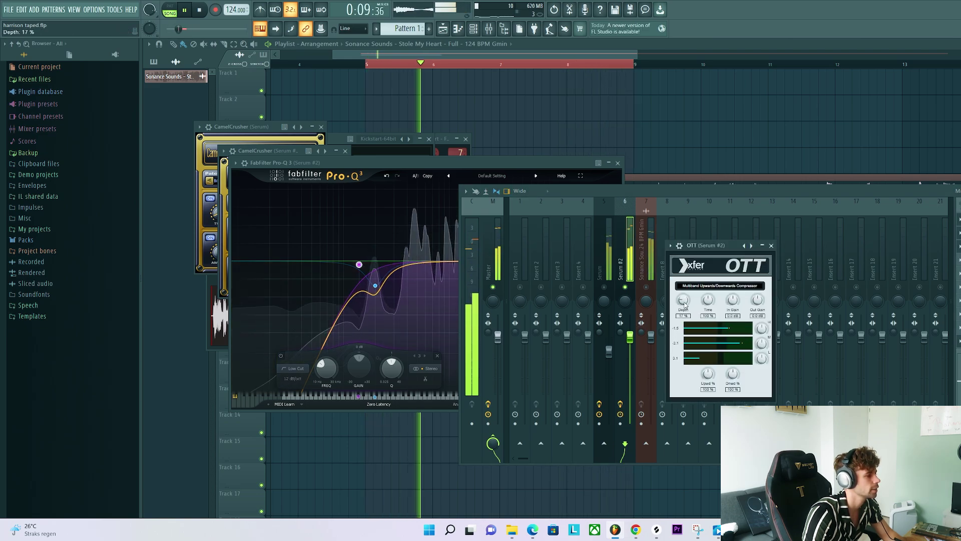
Load FabFilter Pro-R in slot 4 of the Serum #2 track, lower its mix, and set the space to about 2.18 s.
{"action": "left_click", "coordinate": [959, 260]}
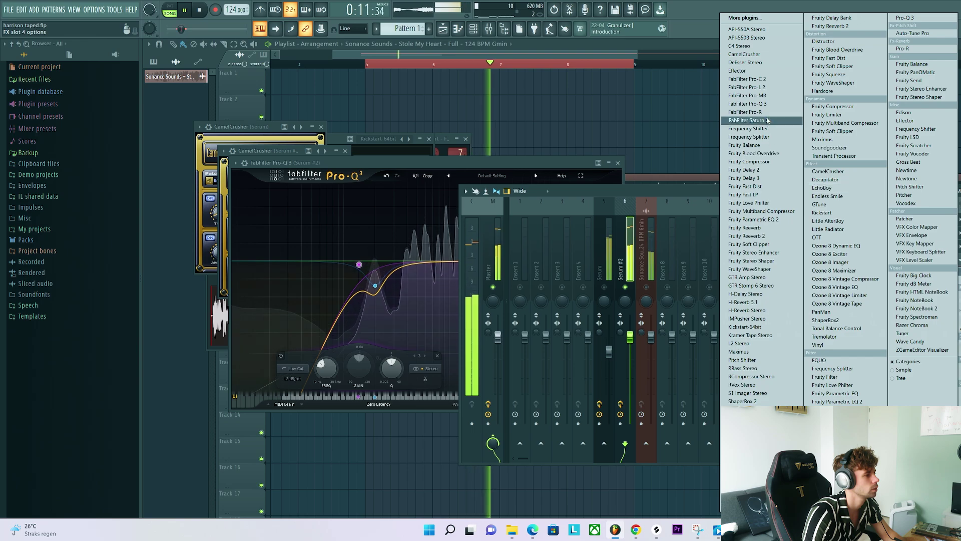
{"action": "left_click", "coordinate": [745, 112]}
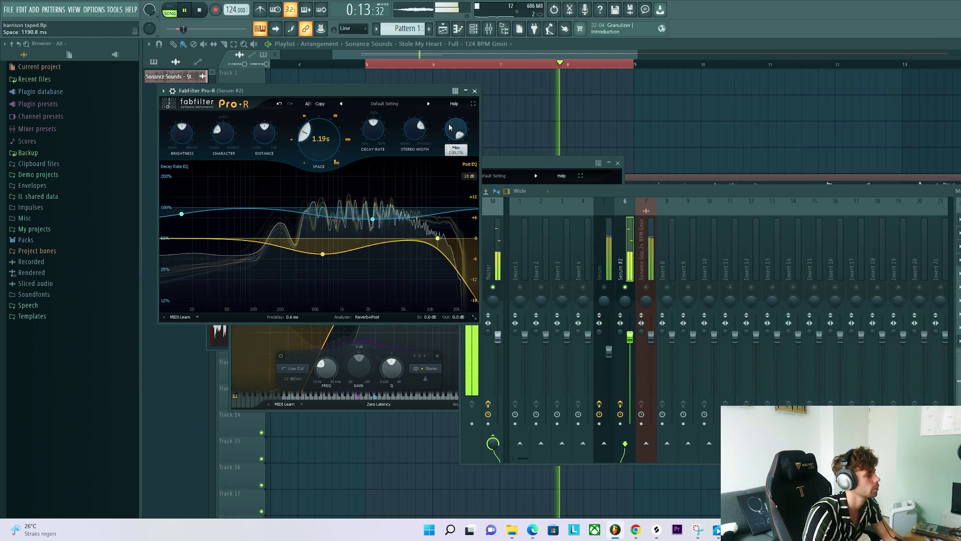
{"action": "left_click_drag", "start_coordinate": [459, 134], "coordinate": [453, 133]}
{"action": "left_click_drag", "start_coordinate": [308, 132], "coordinate": [315, 124]}
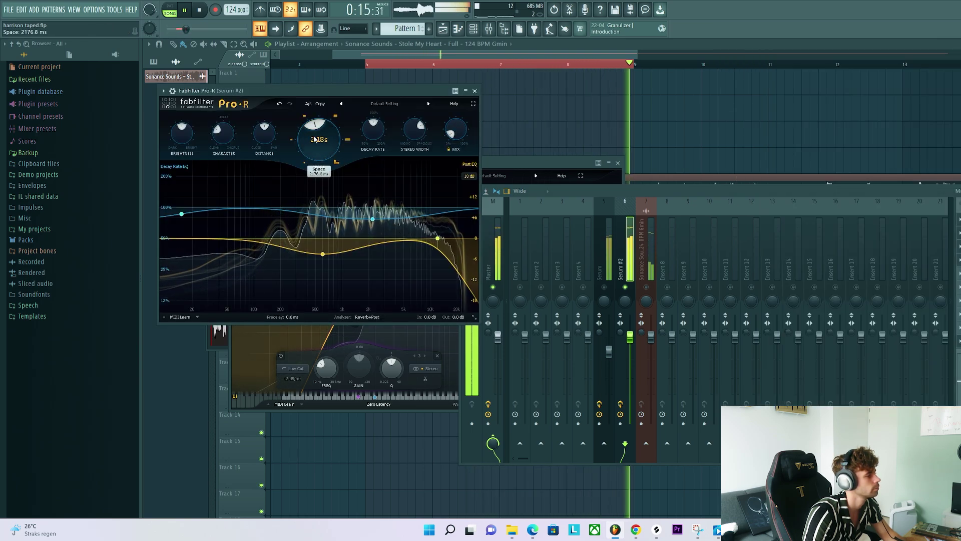
Load H-Delay Stereo in slot 5 of the Serum #2 track with dry/wet at 6 and a 1/4 Ping Pong delay, and play the loop.
{"action": "left_click", "coordinate": [958, 277]}
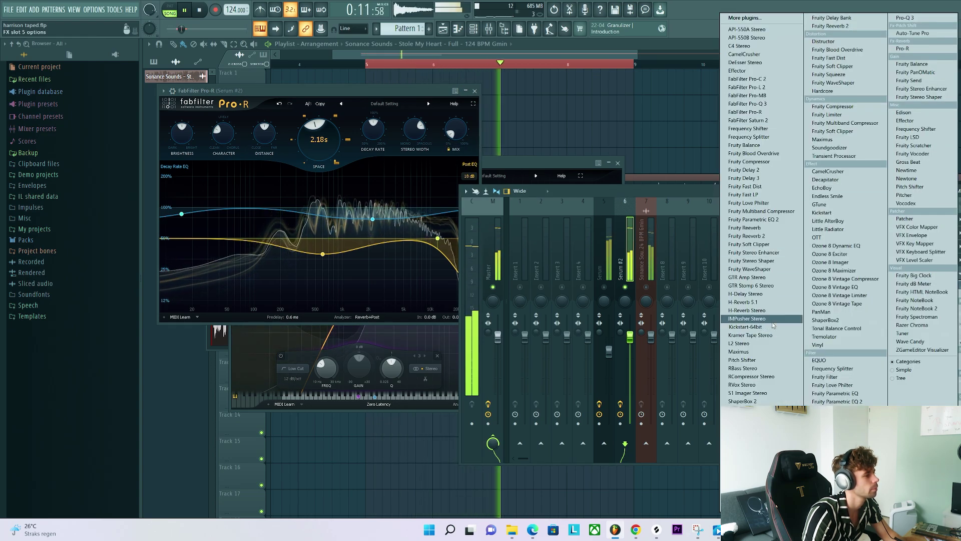
{"action": "left_click", "coordinate": [745, 294]}
{"action": "double_click", "coordinate": [440, 131]}
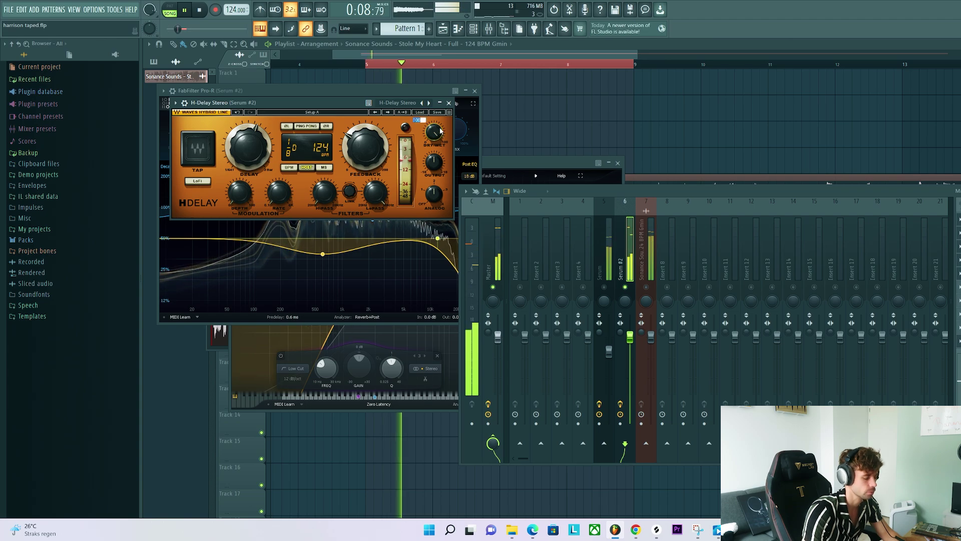
{"action": "type", "text": "6"}
{"action": "key", "text": "Return"}
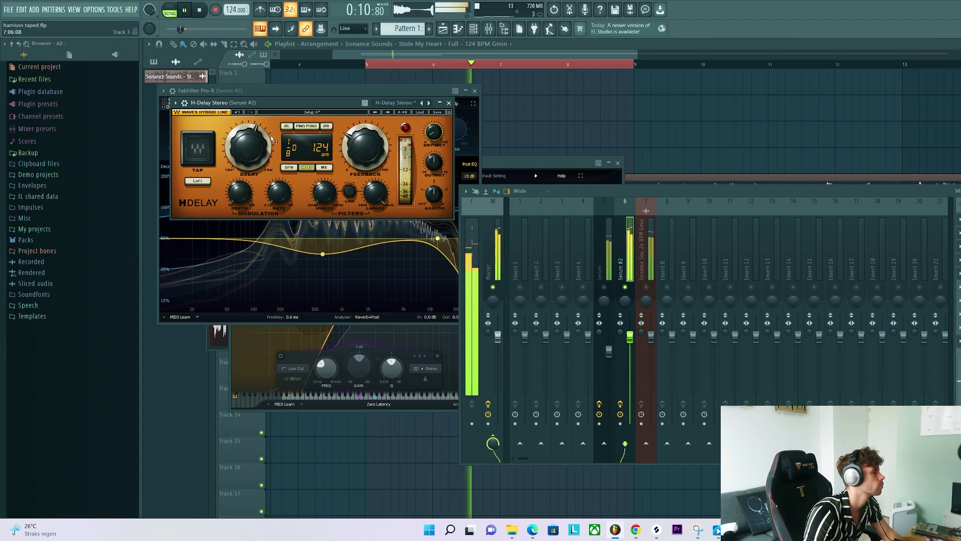
{"action": "left_click", "coordinate": [308, 126]}
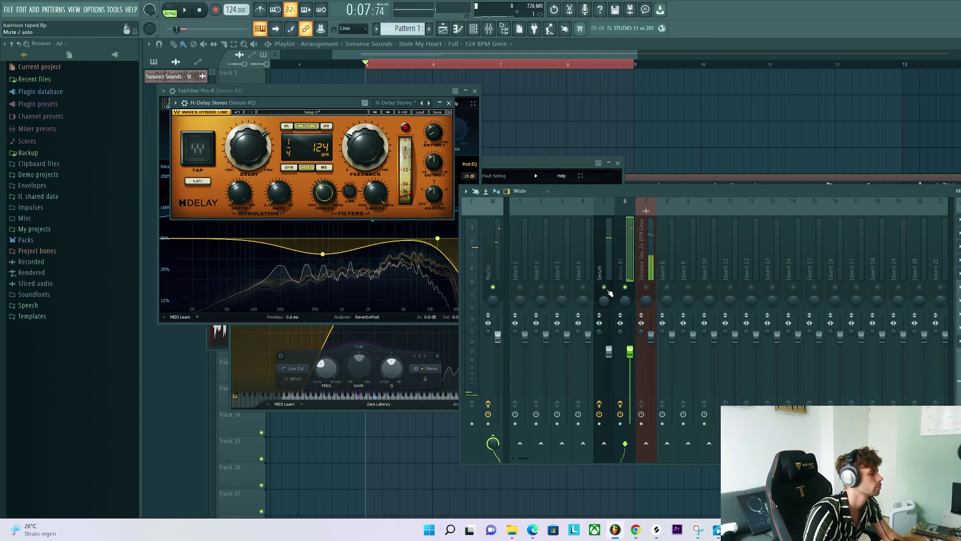
{"action": "key", "text": "space"}
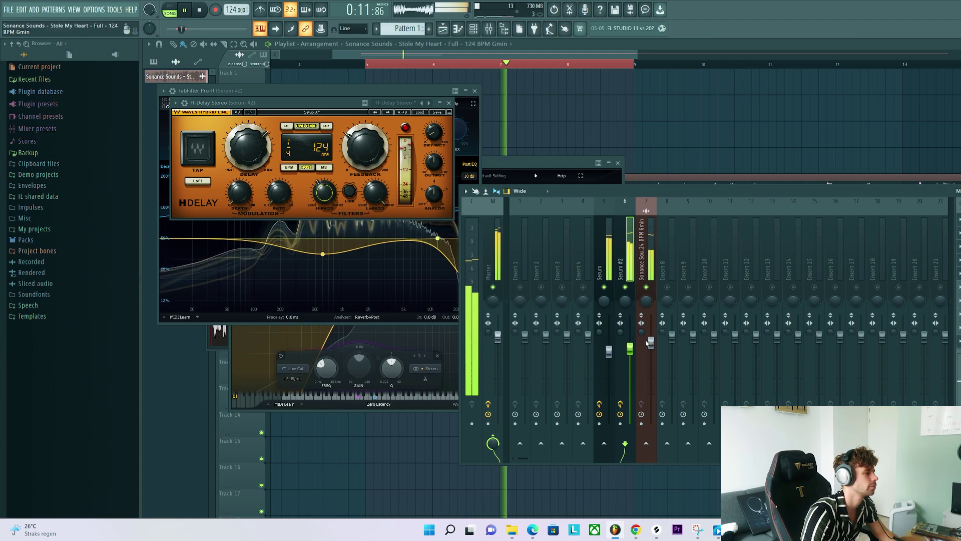
{"action": "key", "text": "space"}
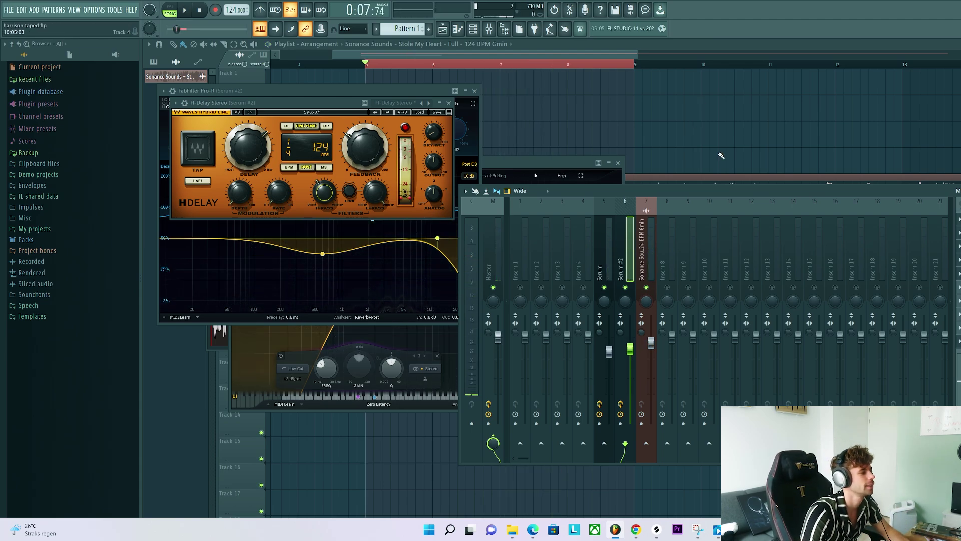
Close the mixer and plugin windows, mark bars 13 to 19 as the loop region, and play the vocal from about bar 12.
{"action": "key", "text": "F12"}
{"action": "scroll", "coordinate": [487, 205], "scroll_direction": "down", "scroll_amount": 4}
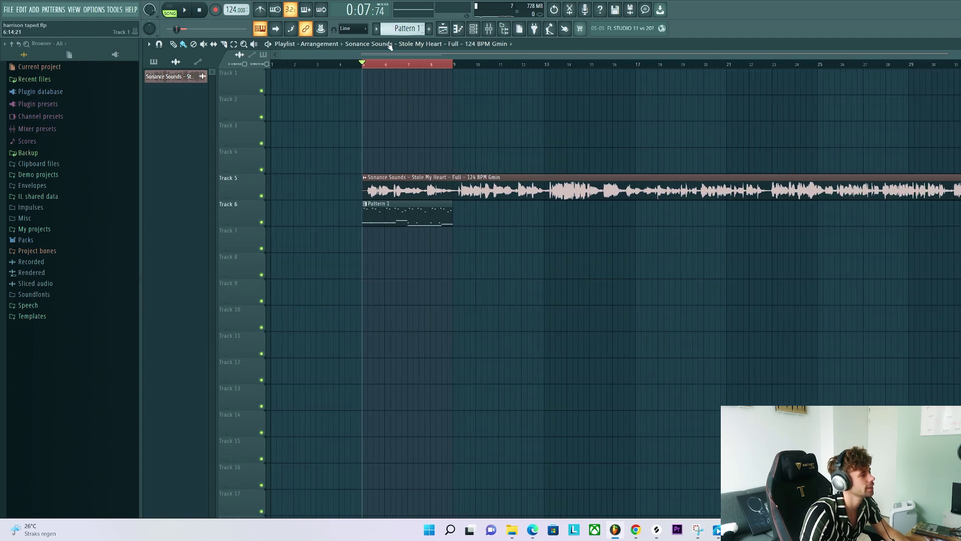
{"action": "left_click_drag", "start_coordinate": [450, 64], "coordinate": [453, 66]}
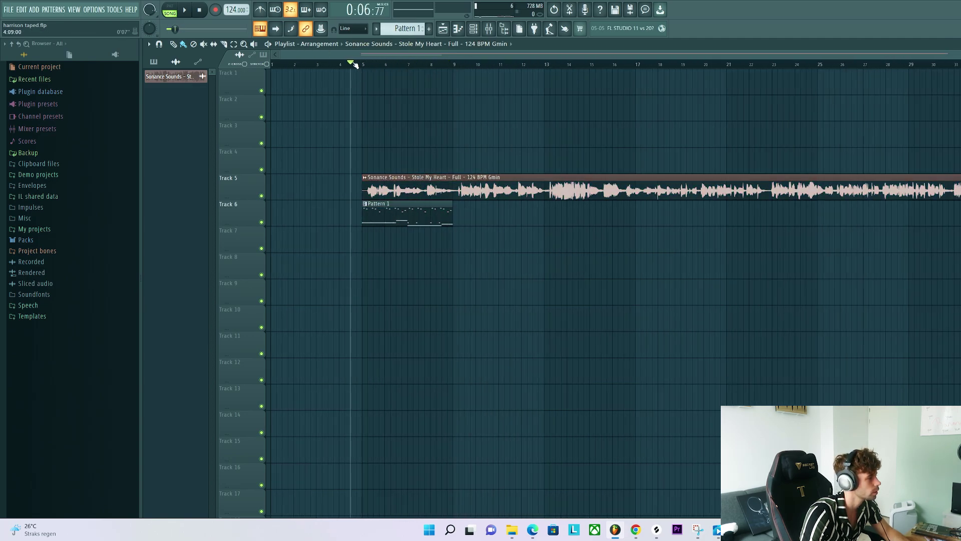
{"action": "left_click_drag", "start_coordinate": [362, 66], "coordinate": [686, 65]}
{"action": "left_click", "coordinate": [522, 65]}
{"action": "key", "text": "space"}
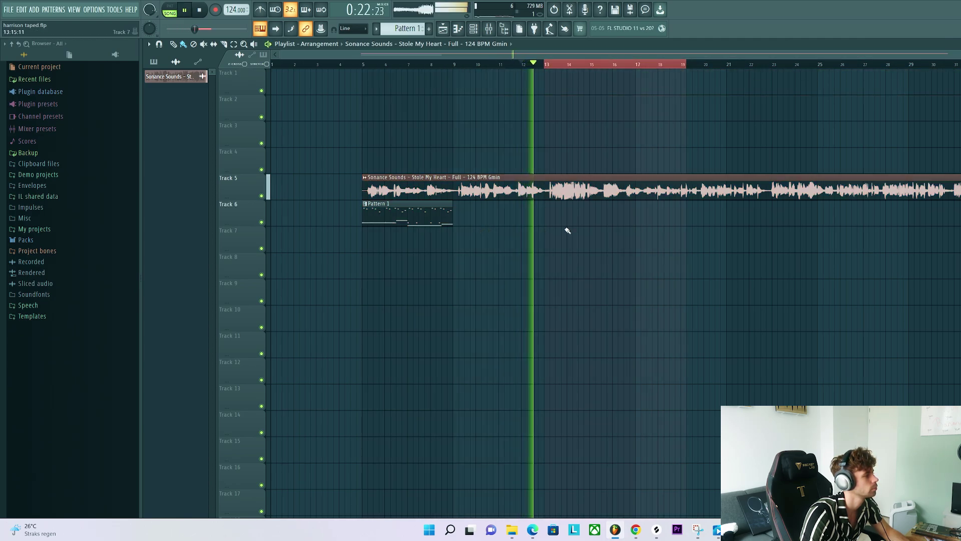
{"action": "scroll", "coordinate": [423, 217], "scroll_direction": "up", "scroll_amount": 2}
{"action": "scroll", "coordinate": [410, 216], "scroll_direction": "down", "scroll_amount": 2}
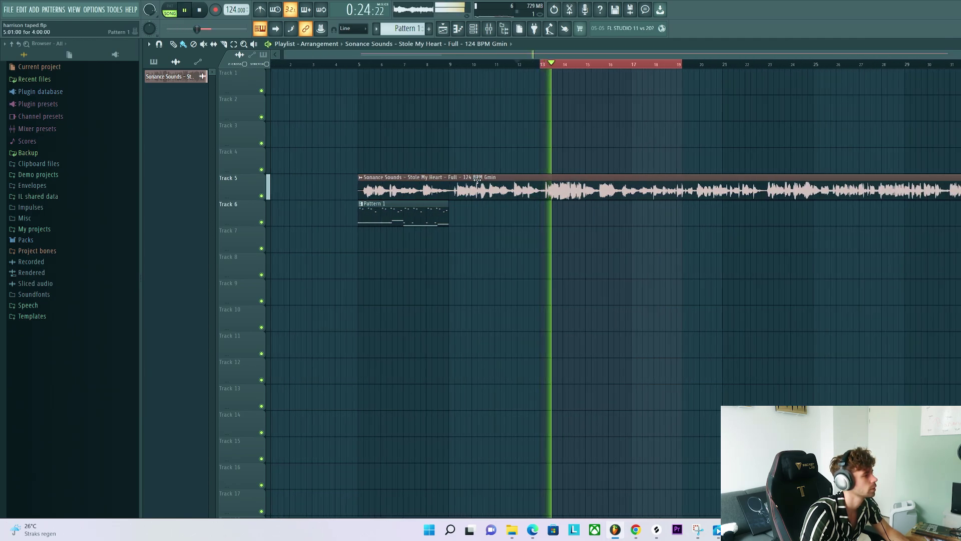
Start the loop region at bar 17, extend it past bar 24, and move the Pattern 1 clip on Track 6 to bar 17.
{"action": "left_click_drag", "start_coordinate": [404, 212], "coordinate": [728, 212]}
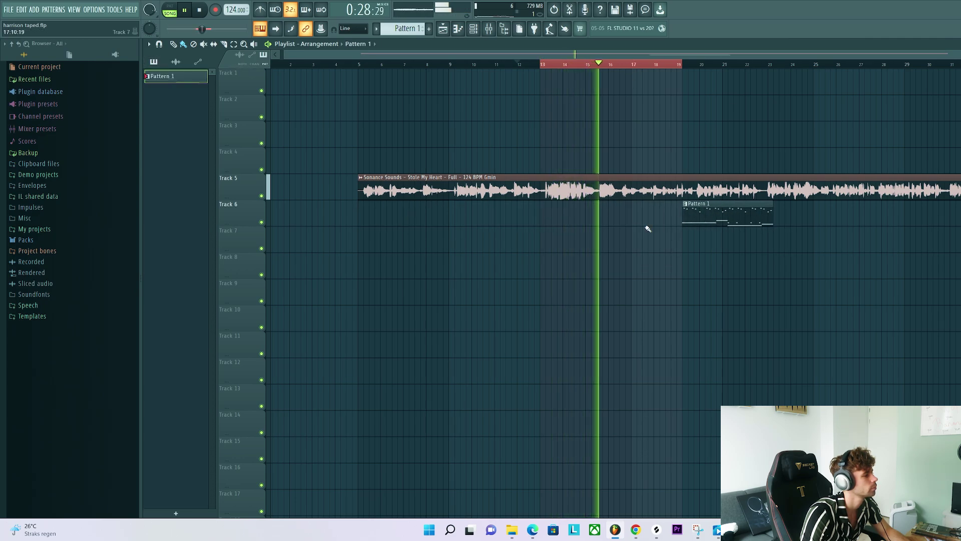
{"action": "scroll", "coordinate": [648, 229], "scroll_direction": "up", "scroll_amount": 2}
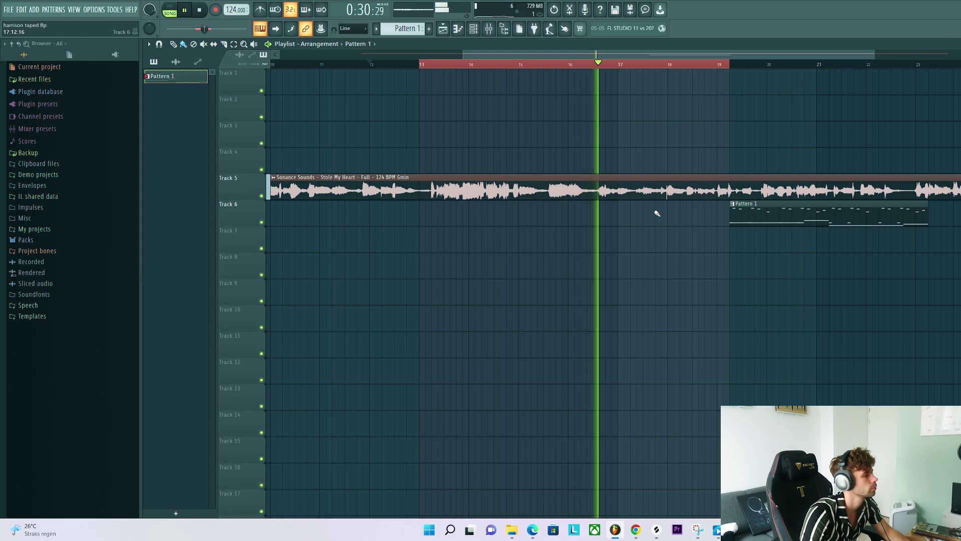
{"action": "left_click", "coordinate": [616, 64]}
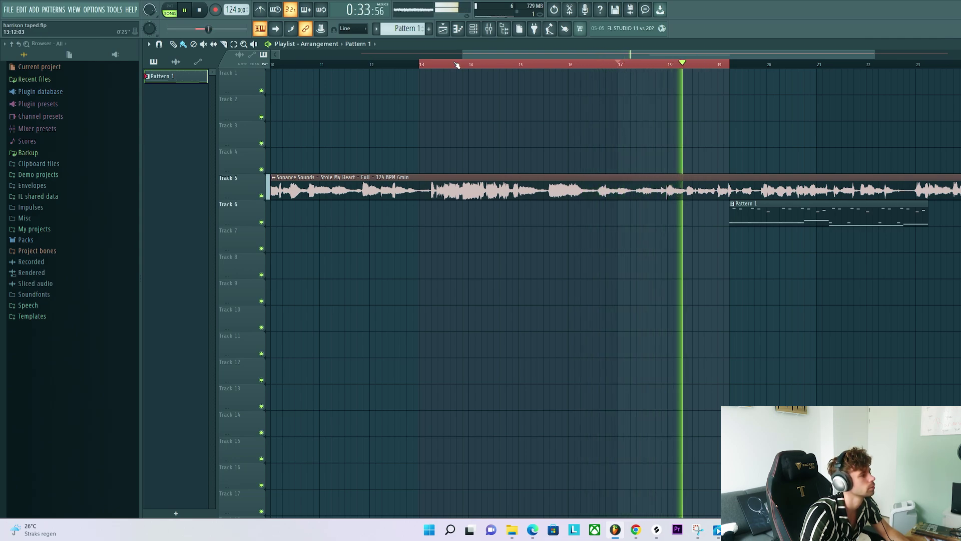
{"action": "left_click_drag", "start_coordinate": [457, 66], "coordinate": [620, 65]}
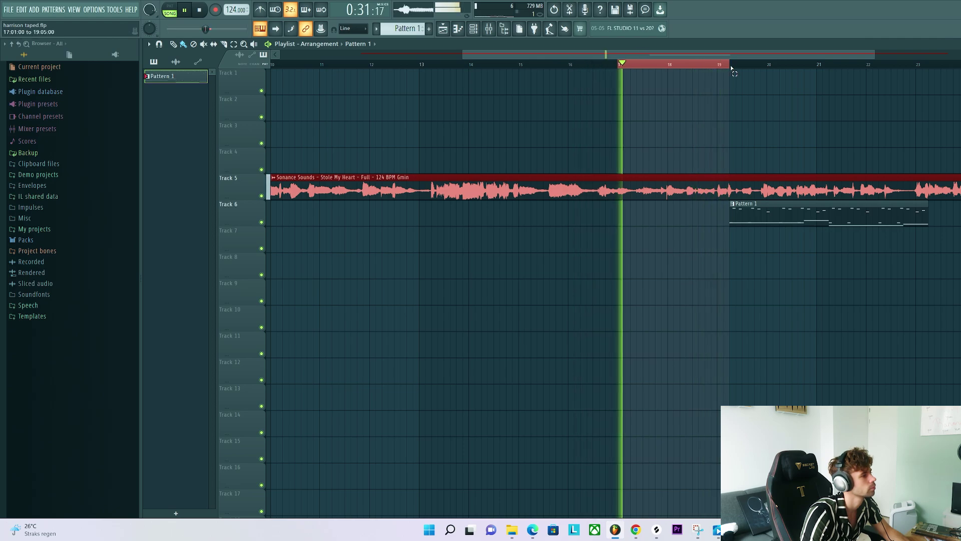
{"action": "left_click_drag", "start_coordinate": [731, 66], "coordinate": [960, 66]}
{"action": "scroll", "coordinate": [781, 231], "scroll_direction": "down", "scroll_amount": 1}
{"action": "left_click", "coordinate": [781, 230], "text": "ctrl"}
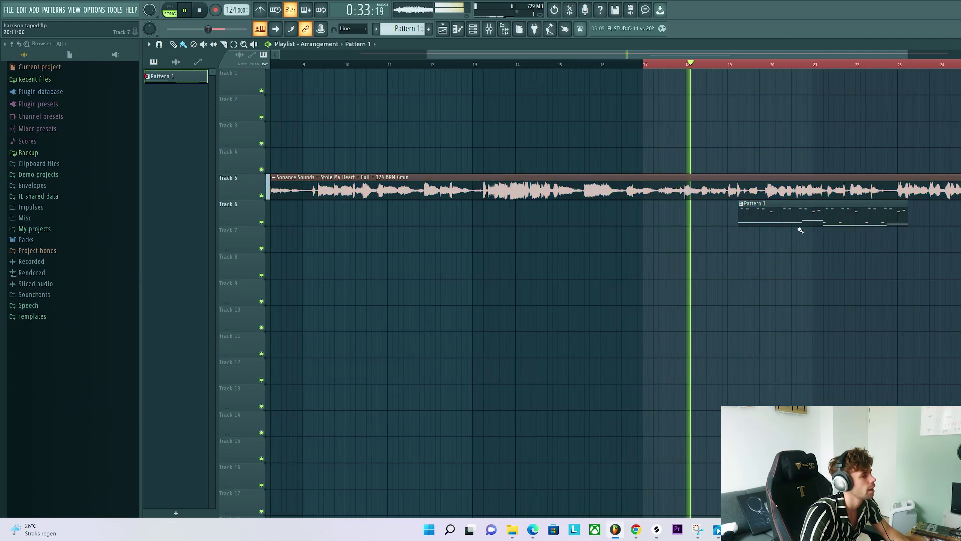
{"action": "left_click_drag", "start_coordinate": [800, 230], "coordinate": [693, 224]}
{"action": "key", "text": "space"}
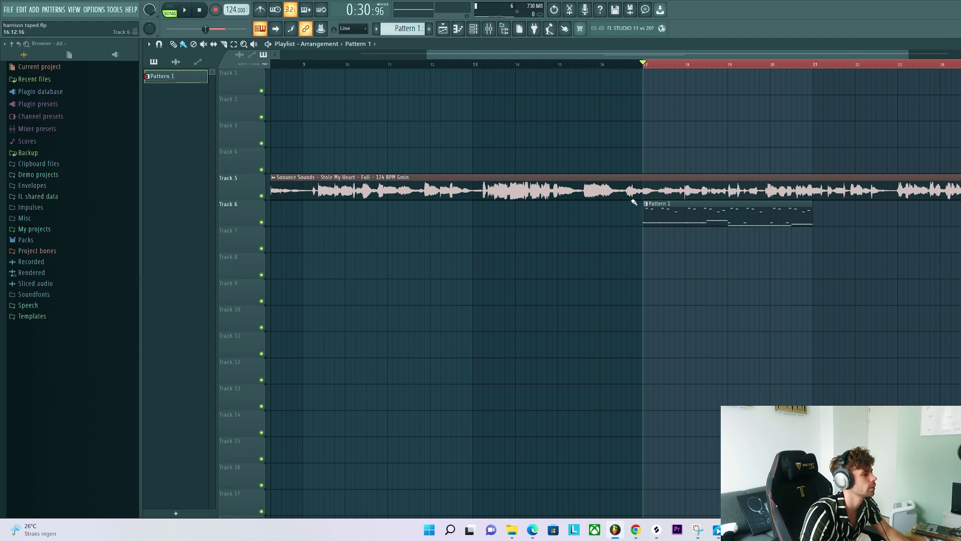
Load Kickstart-64bit on the vocal's mixer track, and repeat the Pattern 1 clip on Track 6 from bar 21.
{"action": "left_click", "coordinate": [489, 30]}
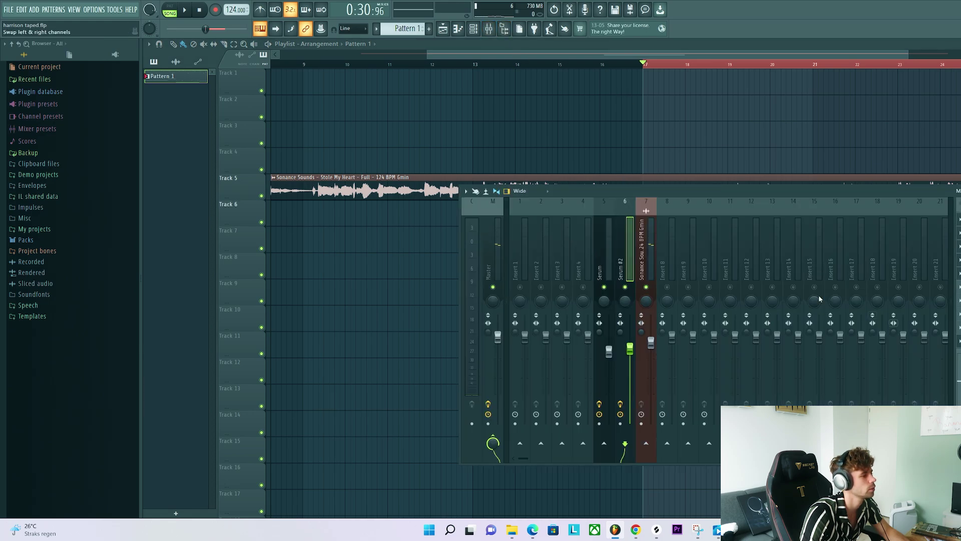
{"action": "left_click", "coordinate": [958, 340]}
{"action": "left_click", "coordinate": [761, 328]}
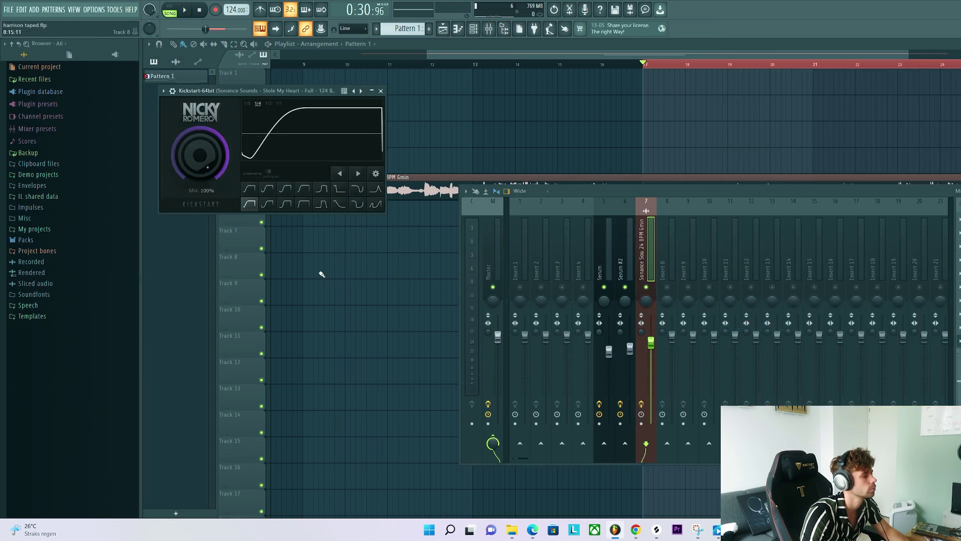
{"action": "key", "text": "F12"}
{"action": "left_click_drag", "start_coordinate": [817, 218], "coordinate": [894, 219]}
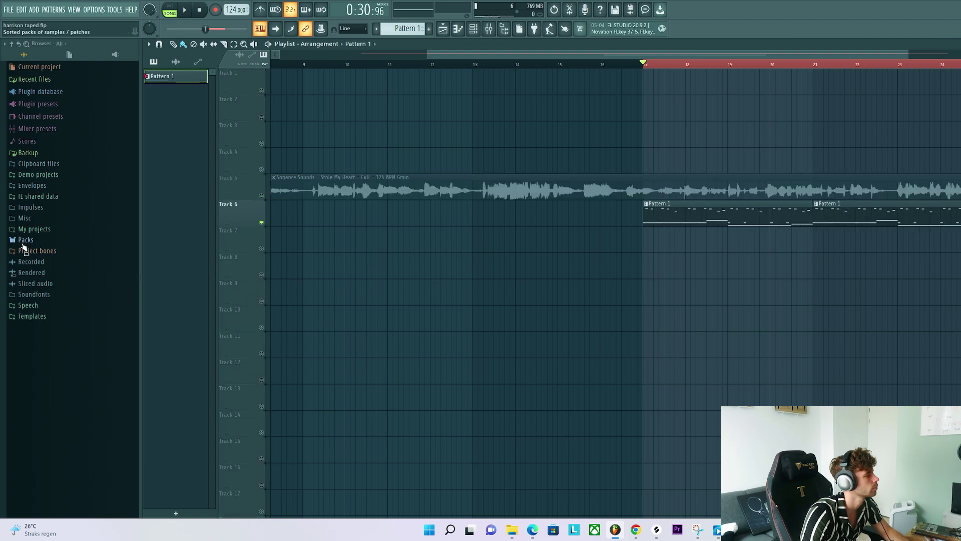
Find Kick - 11 in the Sonance Sounds - Motion 2 pack and place it on all four beats of bar 17 on Track 7.
{"action": "left_click", "coordinate": [21, 242]}
{"action": "scroll", "coordinate": [47, 421], "scroll_direction": "down", "scroll_amount": 15}
{"action": "scroll", "coordinate": [30, 367], "scroll_direction": "down", "scroll_amount": 2}
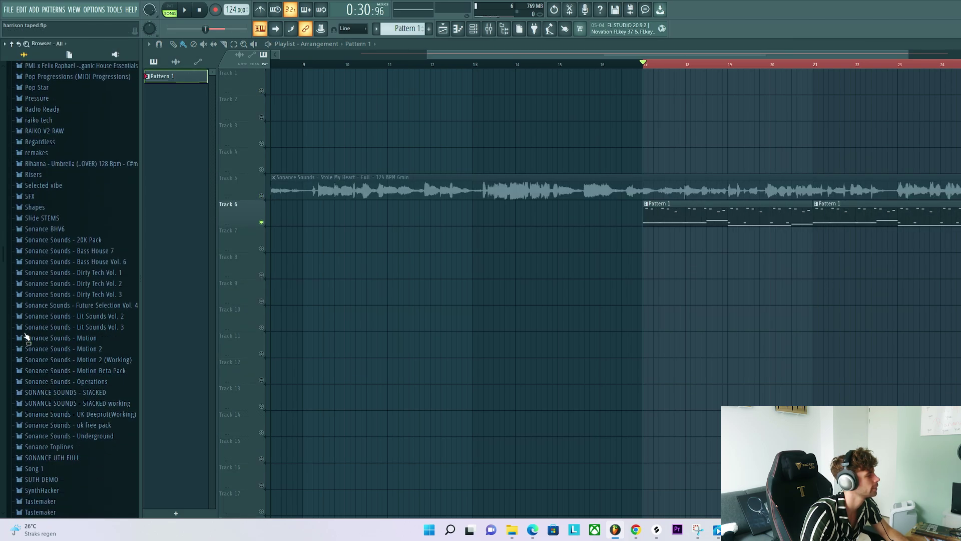
{"action": "left_click", "coordinate": [60, 327]}
{"action": "left_click", "coordinate": [64, 337]}
{"action": "left_click", "coordinate": [50, 434]}
{"action": "scroll", "coordinate": [61, 415], "scroll_direction": "down", "scroll_amount": 2}
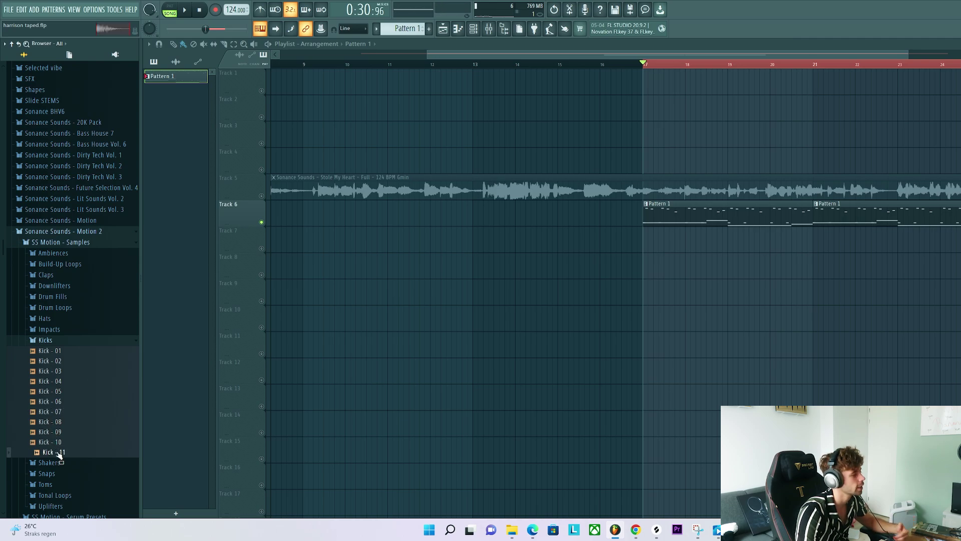
{"action": "left_click_drag", "start_coordinate": [643, 248], "coordinate": [688, 244]}
{"action": "scroll", "coordinate": [602, 239], "scroll_direction": "up", "scroll_amount": 5}
{"action": "left_click_drag", "start_coordinate": [741, 244], "coordinate": [729, 244]}
{"action": "scroll", "coordinate": [564, 293], "scroll_direction": "down", "scroll_amount": 3}
Place Hat - 09 from the same pack on the four offbeats of bar 17 on Track 8.
{"action": "left_click", "coordinate": [50, 318]}
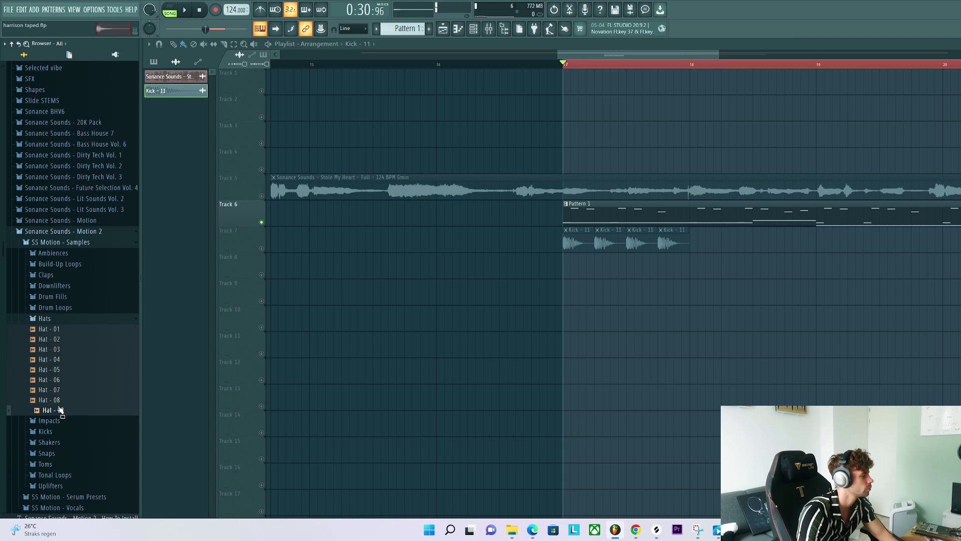
{"action": "left_click_drag", "start_coordinate": [583, 329], "coordinate": [585, 266]}
{"action": "scroll", "coordinate": [615, 276], "scroll_direction": "up", "scroll_amount": 3}
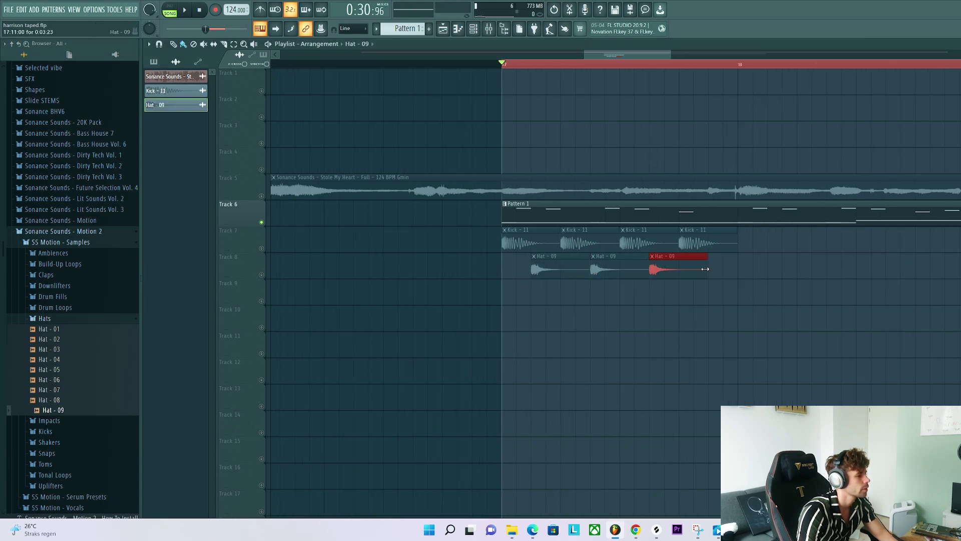
{"action": "key", "text": "ctrl+b"}
Solo Tracks 7 and 8 and play back the kick and hat pattern.
{"action": "right_click", "coordinate": [262, 275]}
{"action": "left_click", "coordinate": [262, 248]}
{"action": "key", "text": "space"}
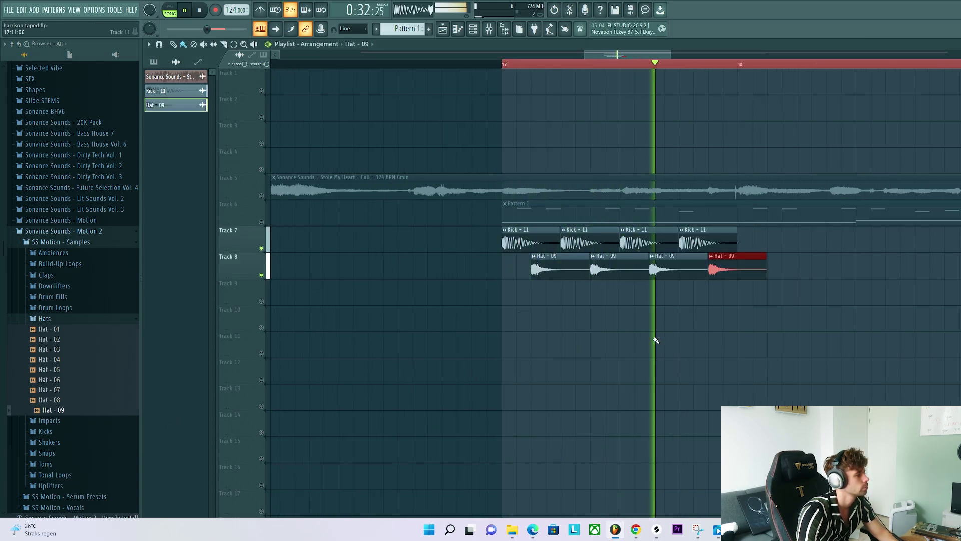
{"action": "key", "text": "space"}
Duplicate the one-bar kick and hat pattern through bar 20 and play it back.
{"action": "left_click_drag", "start_coordinate": [529, 244], "coordinate": [664, 243]}
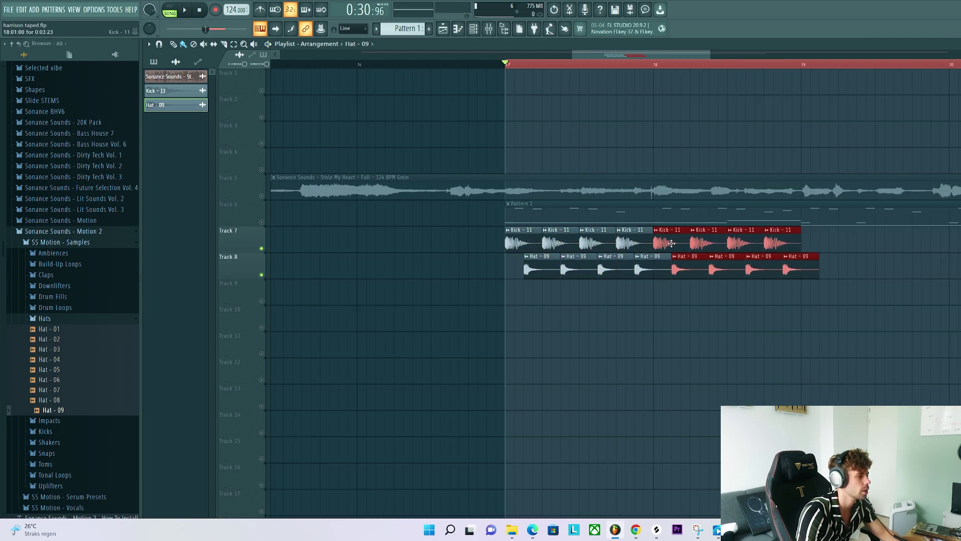
{"action": "key", "text": "ctrl+b"}
{"action": "key", "text": "ctrl+b"}
{"action": "scroll", "coordinate": [688, 321], "scroll_direction": "down", "scroll_amount": 3}
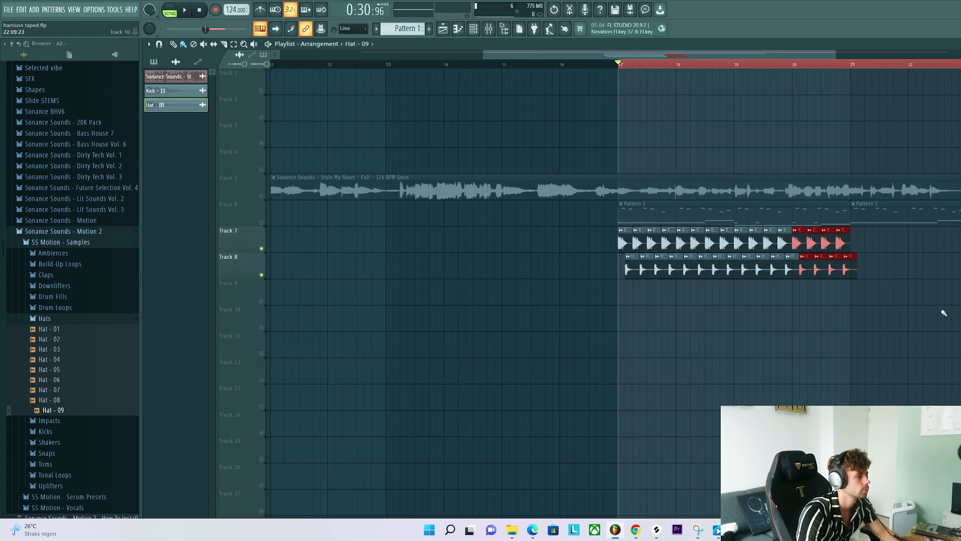
{"action": "scroll", "coordinate": [940, 310], "scroll_direction": "up", "scroll_amount": 1}
{"action": "key", "text": "space"}
{"action": "left_click", "coordinate": [50, 318]}
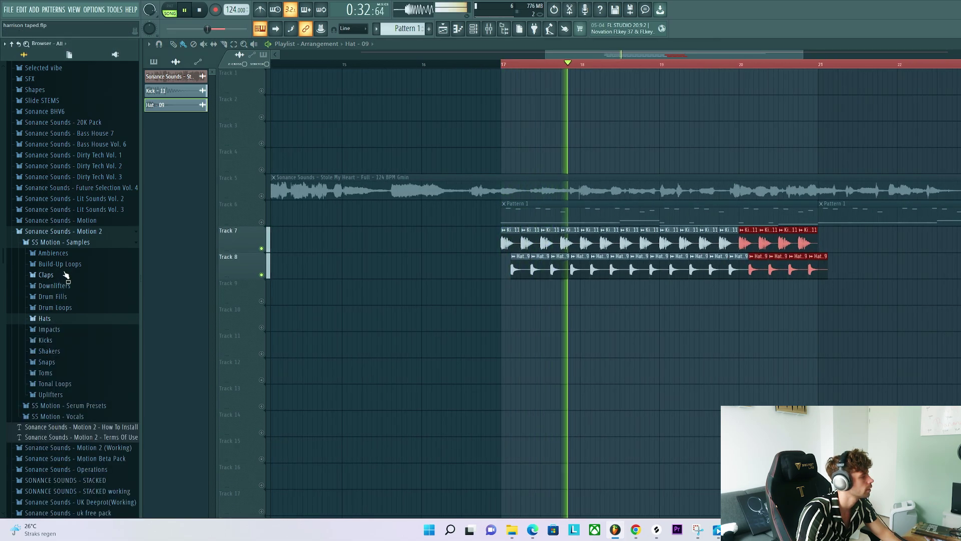
{"action": "key", "text": "space"}
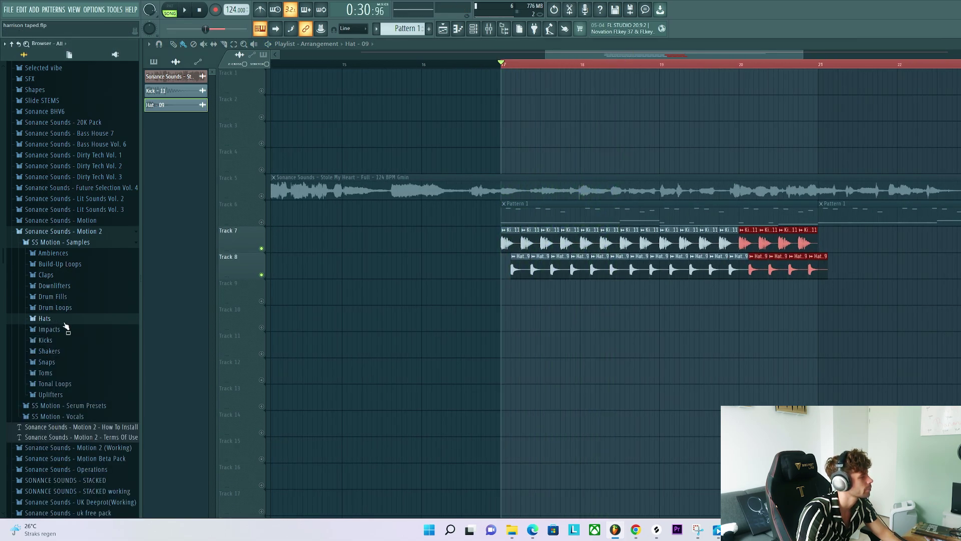
Place Drum Fill - 06 (125BPM) on Track 9 at the last beat of bar 18, fit it to tempo as 125 BPM, and play it.
{"action": "left_click", "coordinate": [52, 296]}
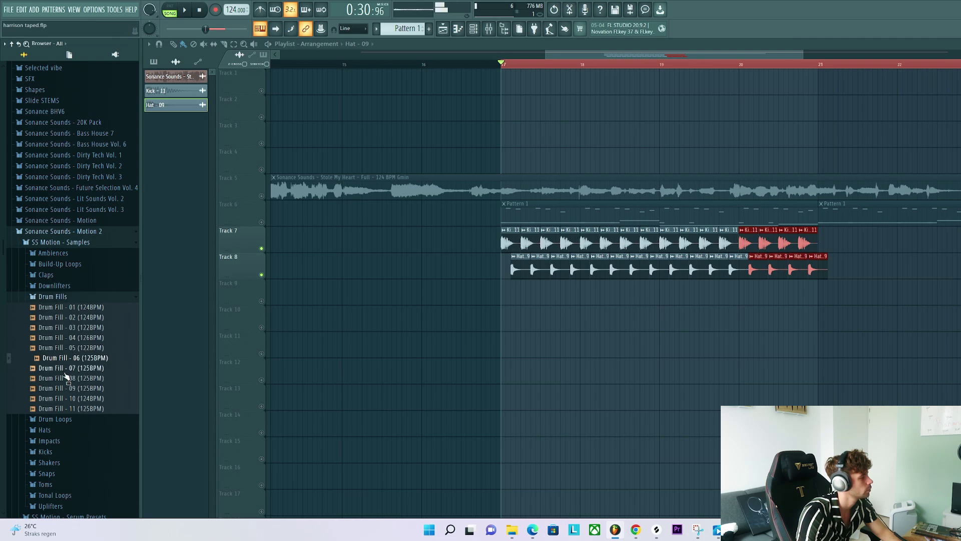
{"action": "left_click_drag", "start_coordinate": [65, 362], "coordinate": [644, 289]}
{"action": "key", "text": "space"}
{"action": "left_click", "coordinate": [643, 283]}
{"action": "left_click", "coordinate": [719, 344]}
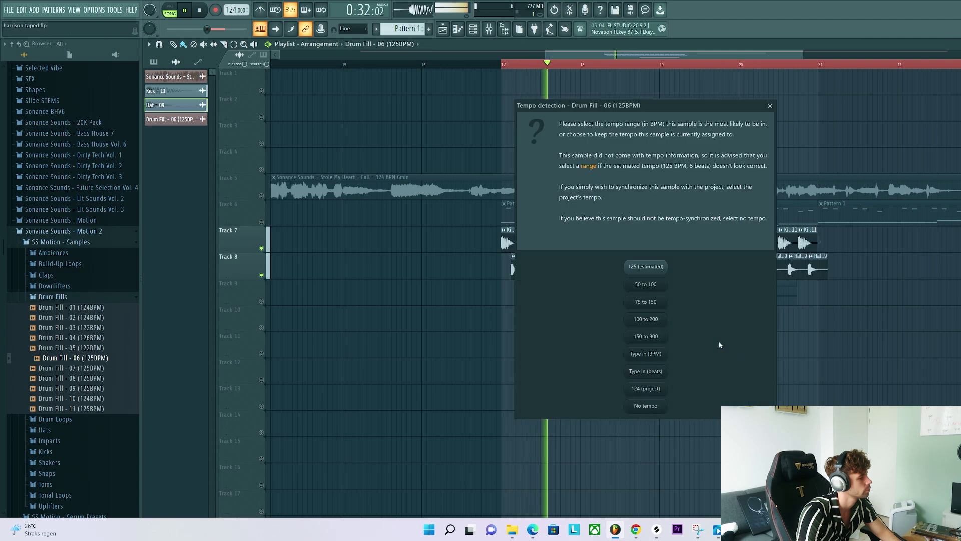
{"action": "left_click", "coordinate": [645, 266]}
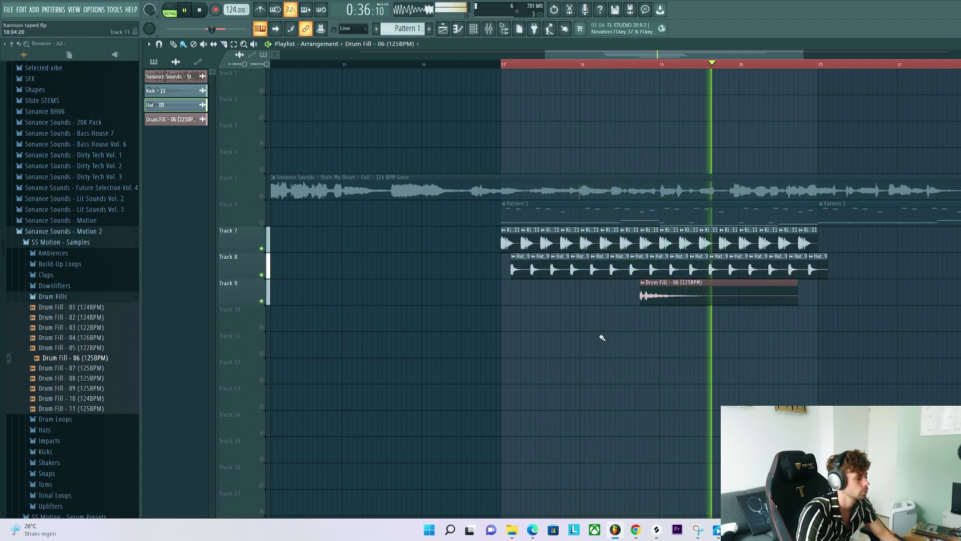
{"action": "key", "text": "space"}
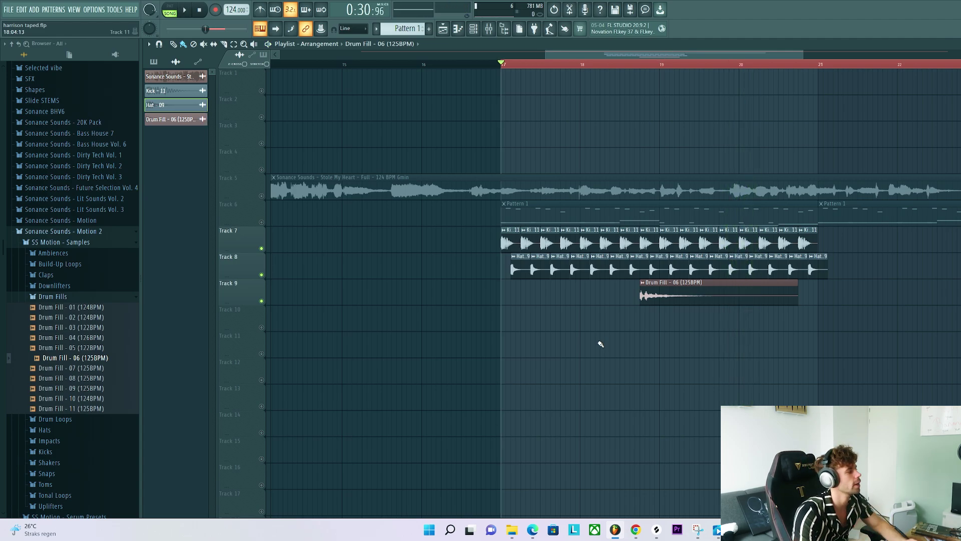
Place Ambience - 03 (F- 122BPM) from the Motion 2 ambiences at bar 17 on Track 10 and fit it to tempo as 122 BPM.
{"action": "left_click", "coordinate": [34, 253]}
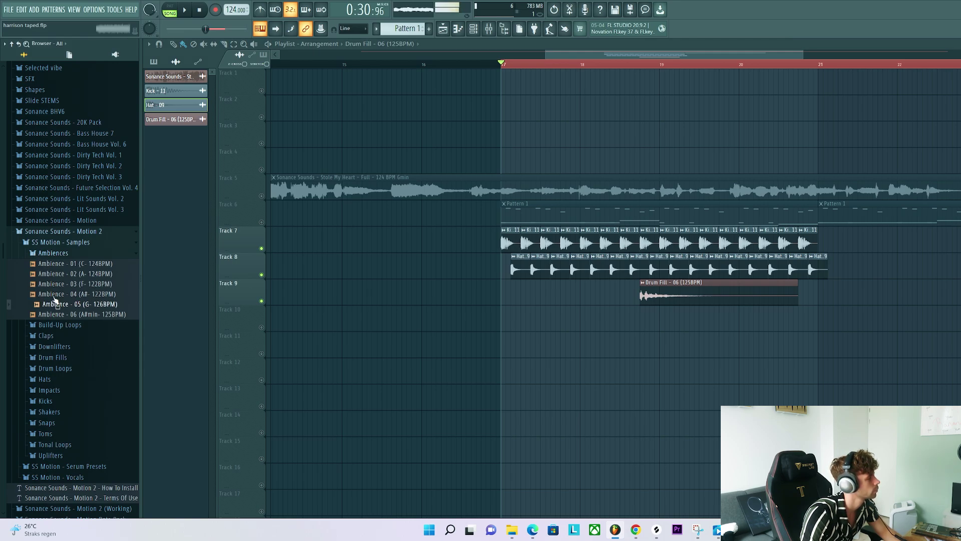
{"action": "left_click_drag", "start_coordinate": [59, 285], "coordinate": [503, 315]}
{"action": "right_click", "coordinate": [503, 311]}
{"action": "left_click", "coordinate": [600, 368]}
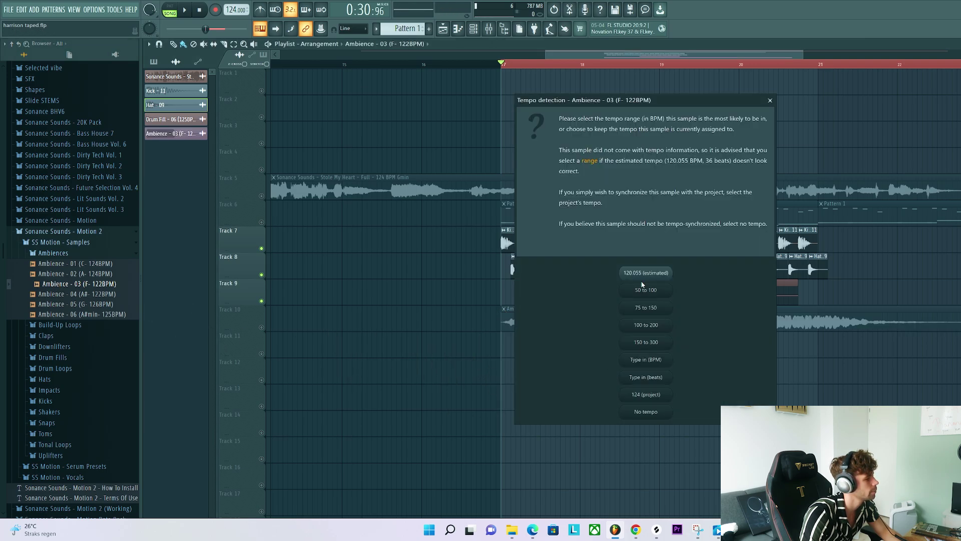
{"action": "left_click", "coordinate": [653, 359]}
{"action": "type", "text": "122"}
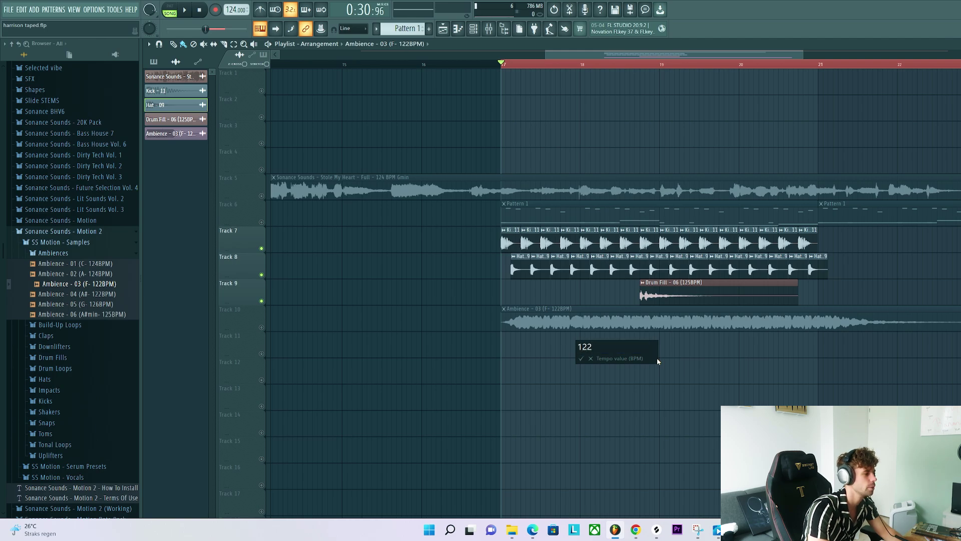
{"action": "key", "text": "Return"}
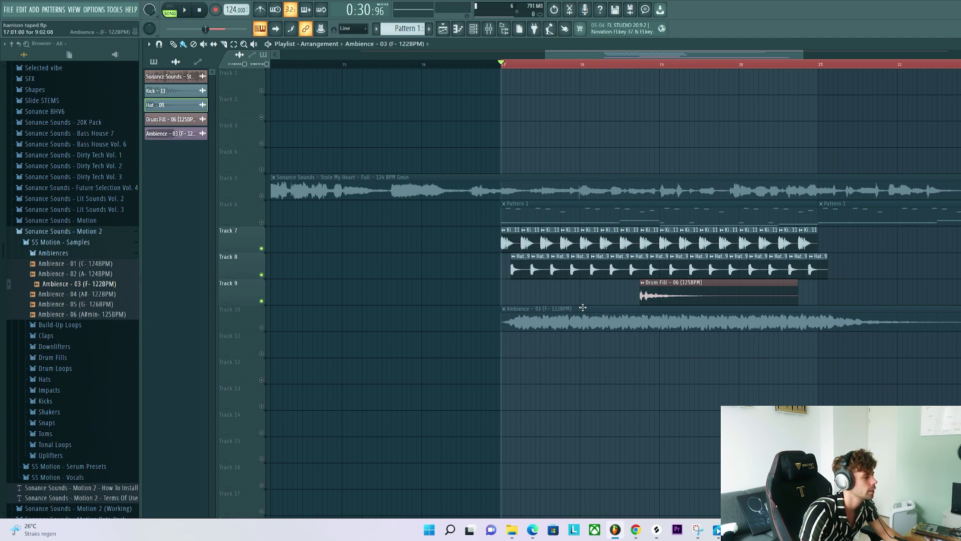
Route the Ambience - 03 clip to mixer track 8 and lower its volume to about -24 dB during playback.
{"action": "double_click", "coordinate": [583, 307]}
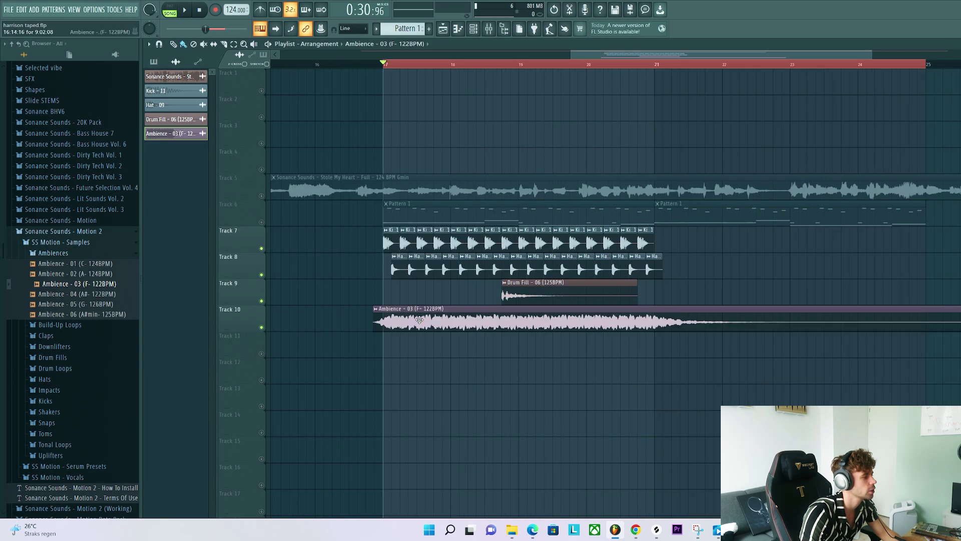
{"action": "double_click", "coordinate": [443, 309]}
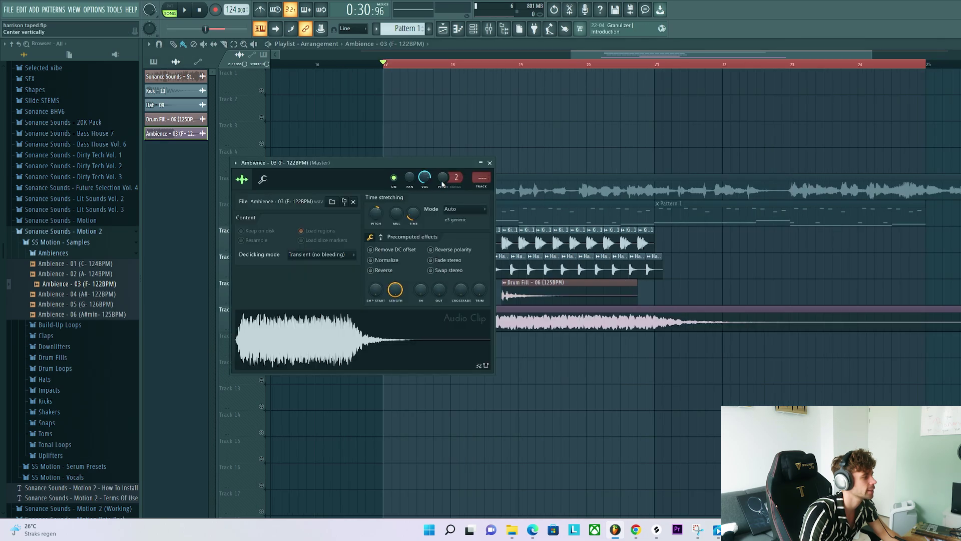
{"action": "left_click", "coordinate": [479, 184]}
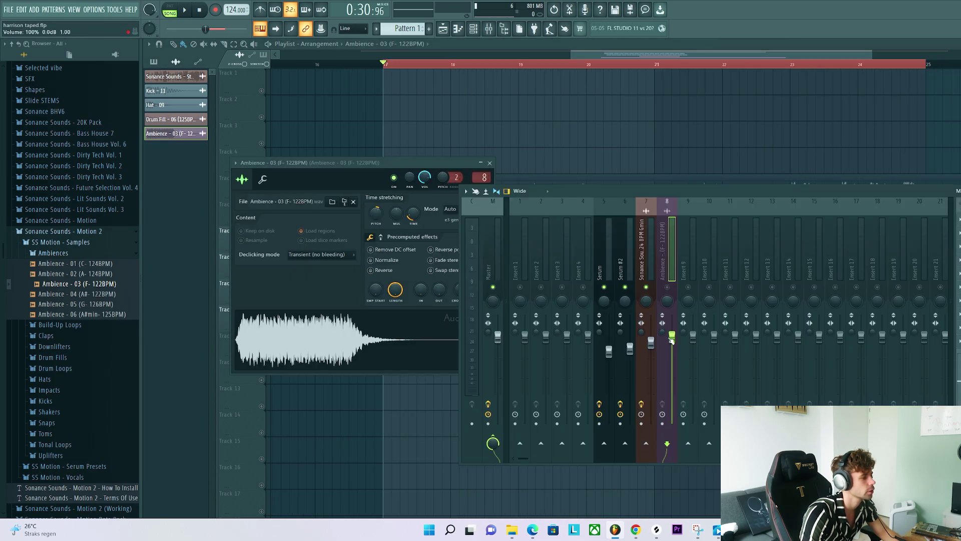
{"action": "left_click", "coordinate": [667, 286]}
{"action": "key", "text": "space"}
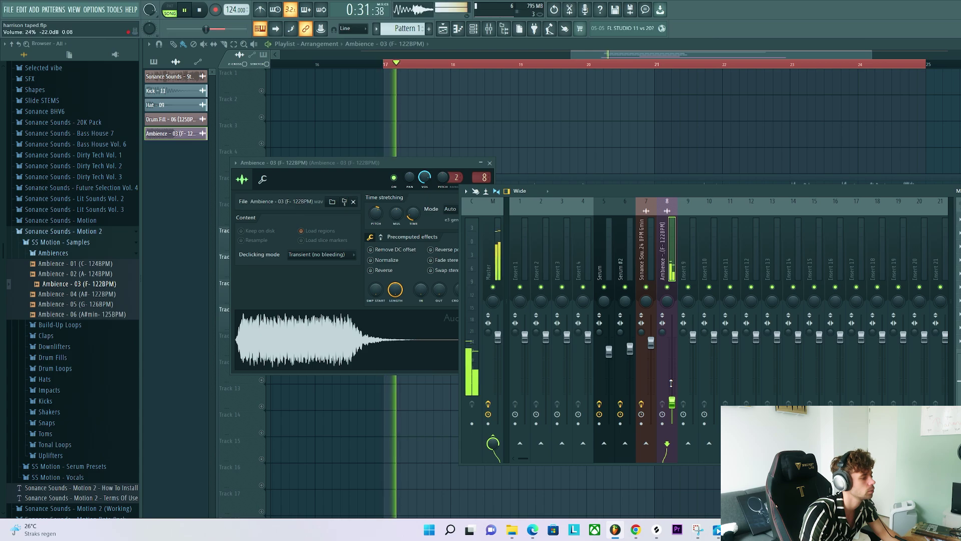
{"action": "left_click_drag", "start_coordinate": [671, 383], "coordinate": [671, 389]}
Add Kickstart-64bit to the ambience mixer track and select the first sidechain curve in the lower row of shapes.
{"action": "left_click", "coordinate": [959, 341]}
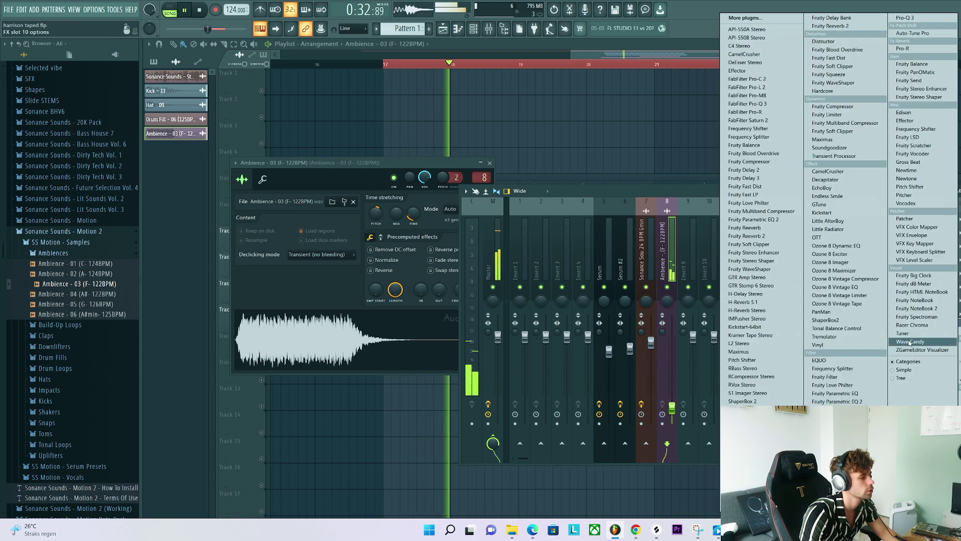
{"action": "left_click", "coordinate": [742, 326]}
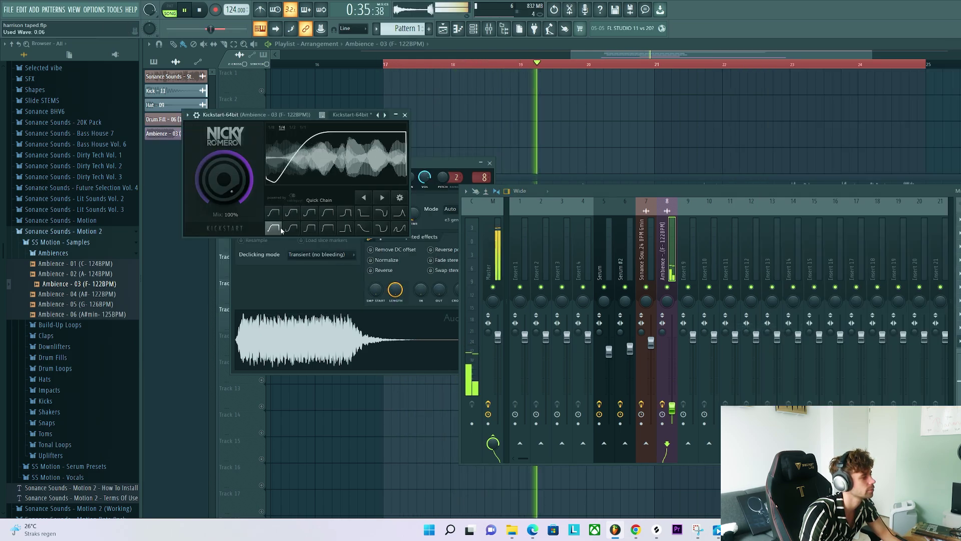
{"action": "left_click", "coordinate": [280, 227]}
Add Fruity Stereo Shaper to the ambience mixer track with the Stereoize 3 preset and audition it.
{"action": "left_click", "coordinate": [958, 220]}
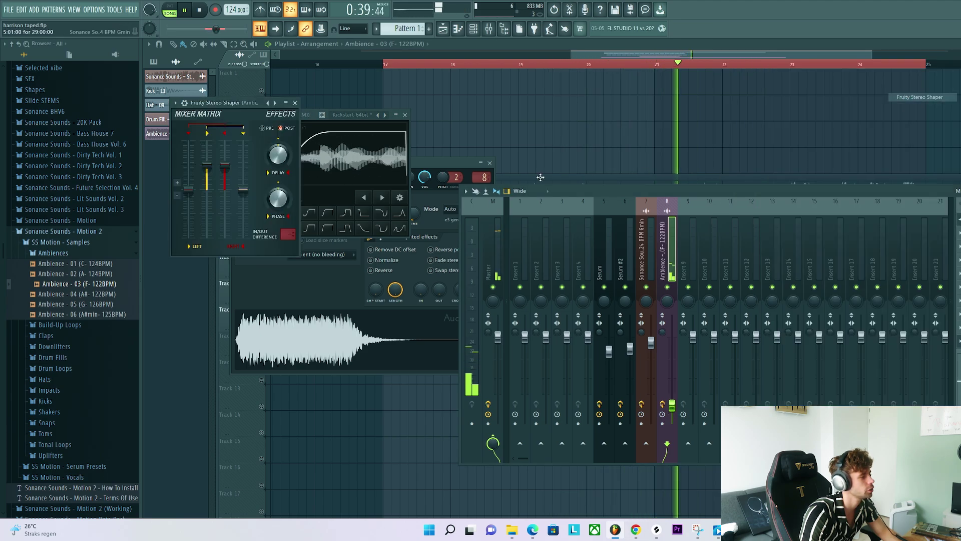
{"action": "left_click", "coordinate": [908, 97]}
{"action": "left_click", "coordinate": [266, 102]}
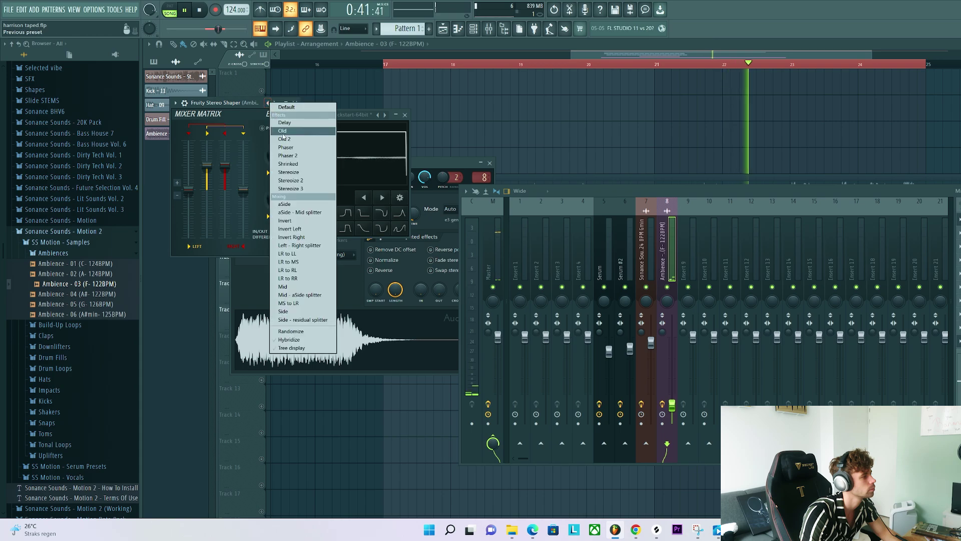
{"action": "left_click", "coordinate": [299, 188]}
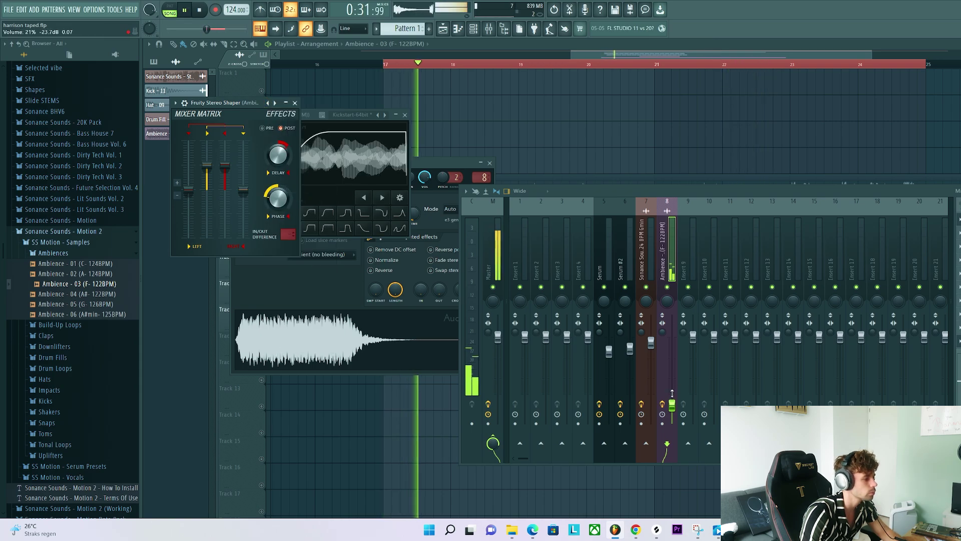
{"action": "key", "text": "F12"}
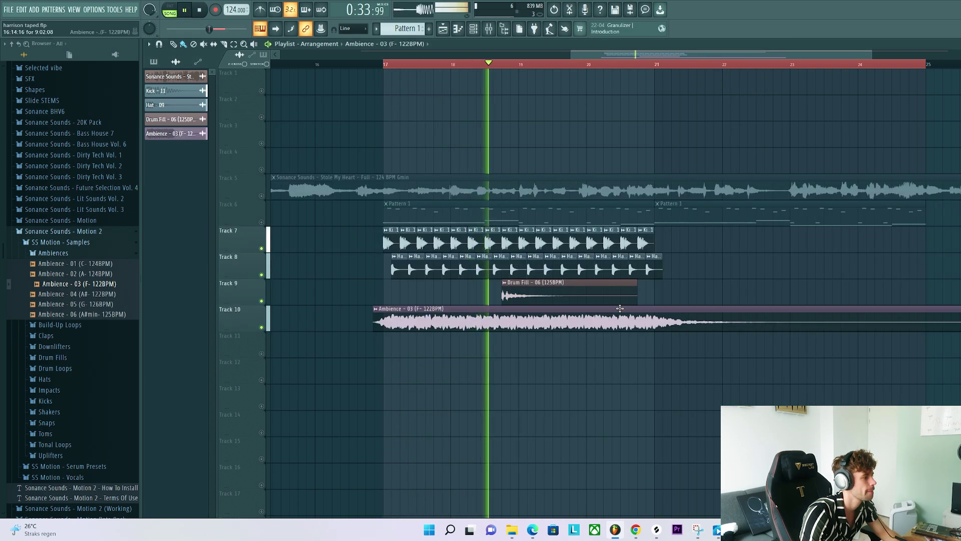
{"action": "key", "text": "space"}
Route Kick - 11, Hat - 09 and Drum Fill - 06 to mixer tracks 9, 10 and 11, and lower the kick to about -3.2 dB.
{"action": "double_click", "coordinate": [386, 241]}
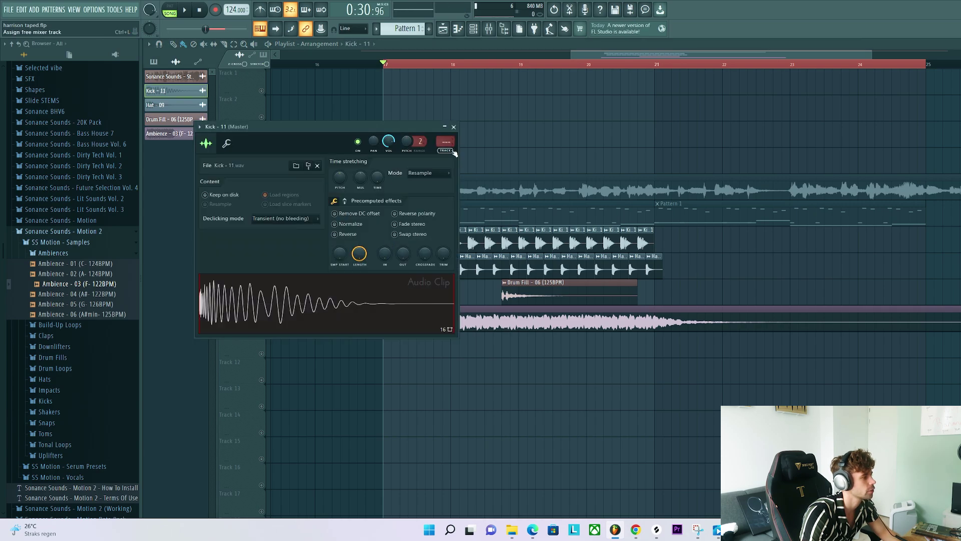
{"action": "left_click", "coordinate": [452, 150]}
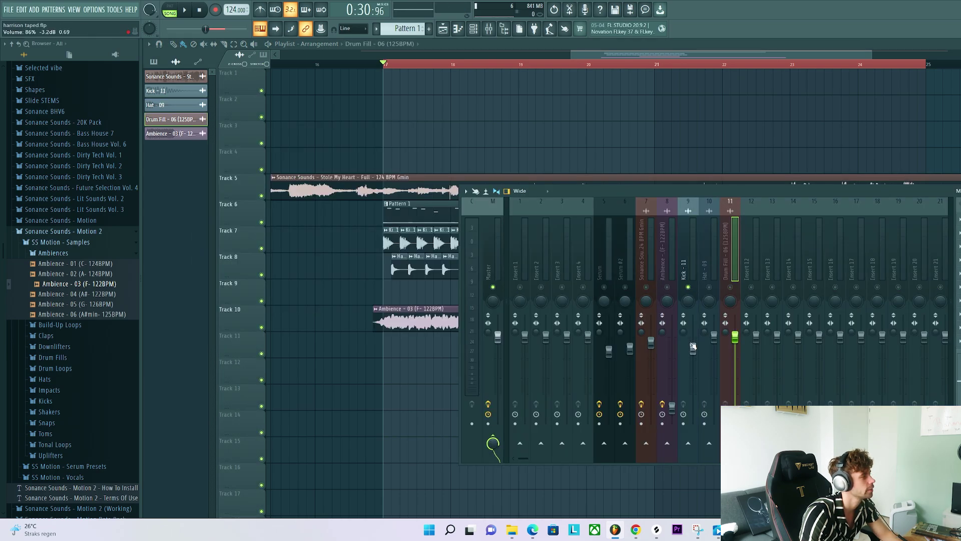
{"action": "key", "text": "space"}
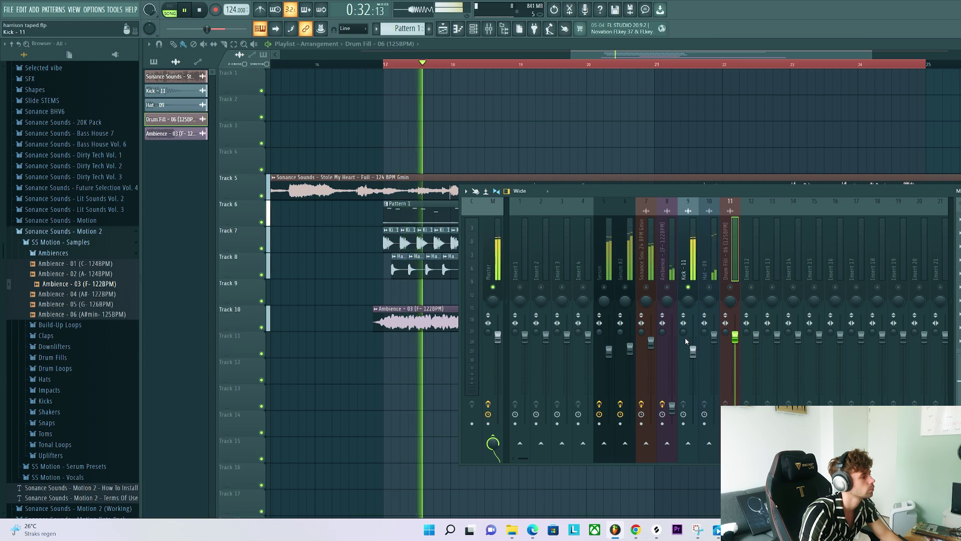
Normalize the Kick - 11 sample and lower the first Serum mixer track to about -7.4 dB during playback.
{"action": "double_click", "coordinate": [437, 247]}
{"action": "key", "text": "space"}
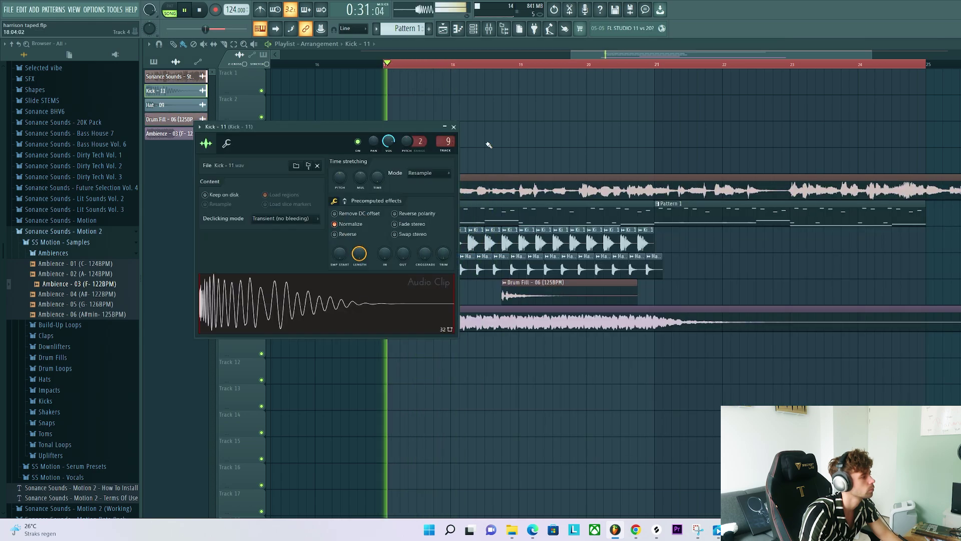
{"action": "key", "text": "F9"}
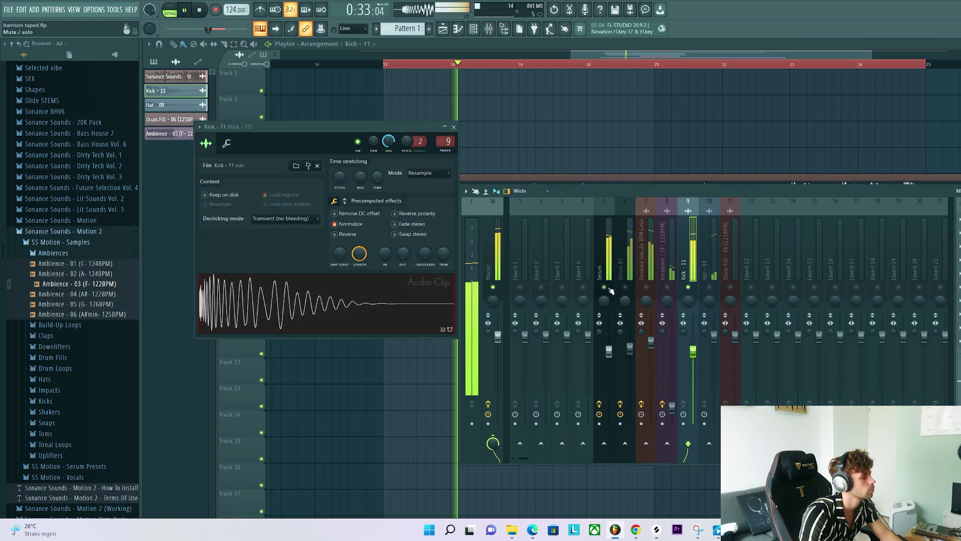
{"action": "left_click_drag", "start_coordinate": [611, 347], "coordinate": [611, 356]}
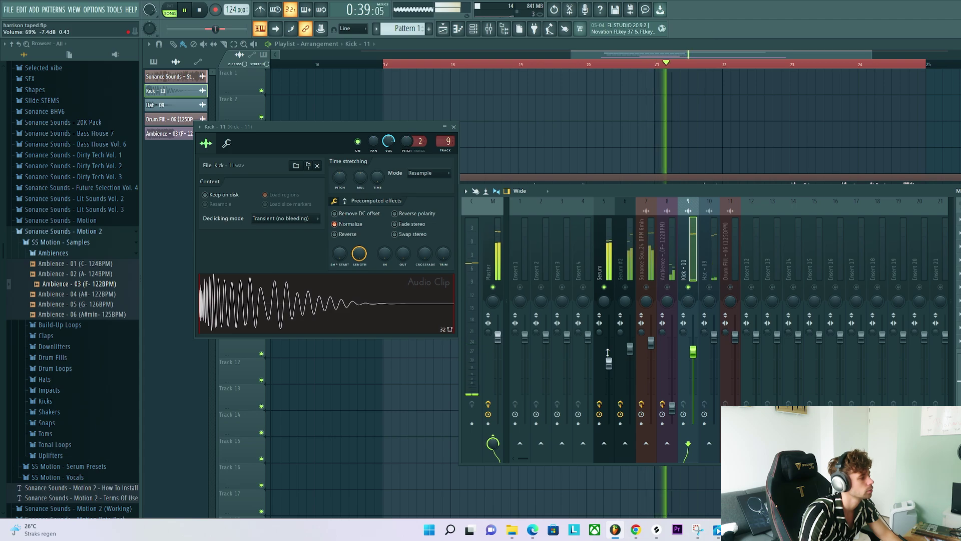
{"action": "key", "text": "space"}
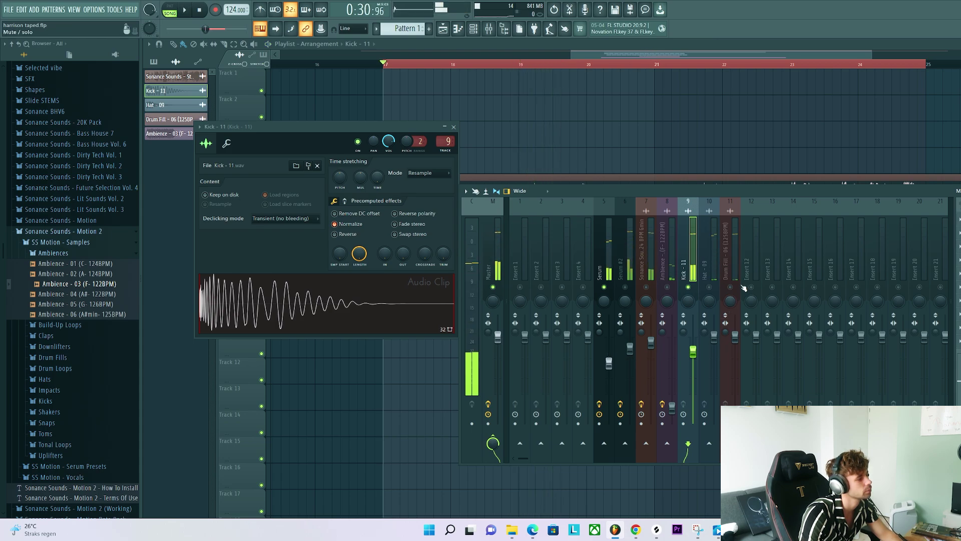
Play the loop and lower the Hat - 09 and Drum Fill - 06 mixer faders to sit under the kick.
{"action": "key", "text": "space"}
{"action": "left_click_drag", "start_coordinate": [714, 335], "coordinate": [715, 366]}
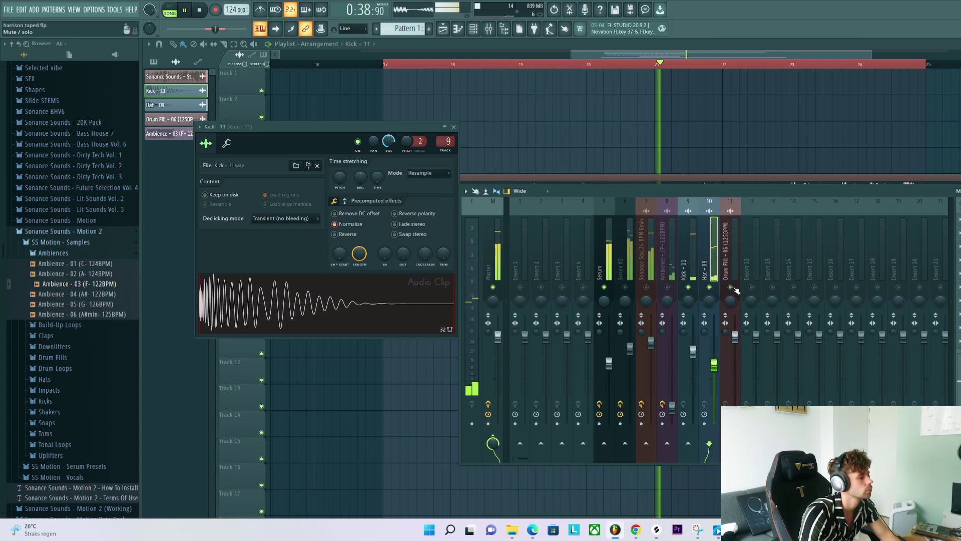
{"action": "left_click_drag", "start_coordinate": [735, 336], "coordinate": [736, 369]}
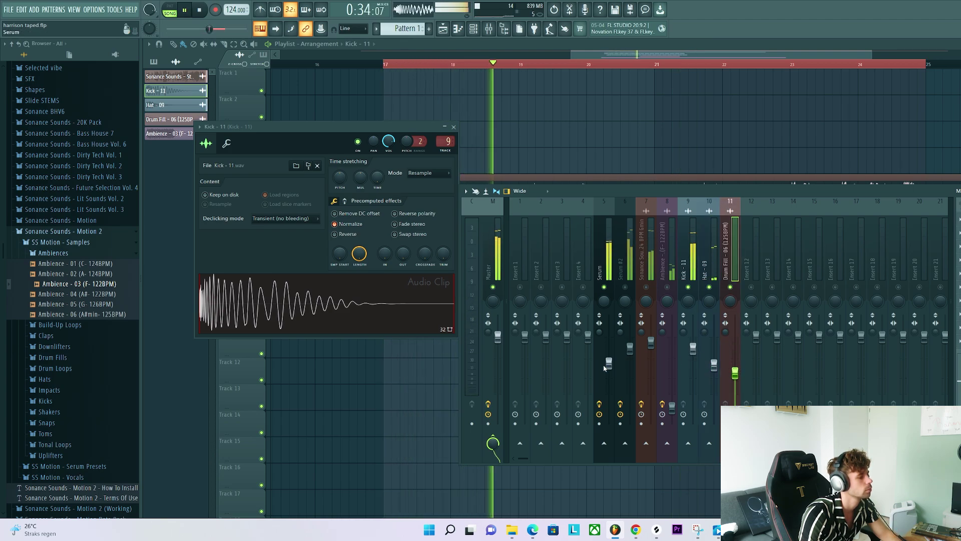
Nudge the first Serum fader slightly down and raise the Drum Fill - 06 fader a little.
{"action": "scroll", "coordinate": [609, 366], "scroll_direction": "down", "scroll_amount": 2}
{"action": "scroll", "coordinate": [736, 379], "scroll_direction": "up", "scroll_amount": 3}
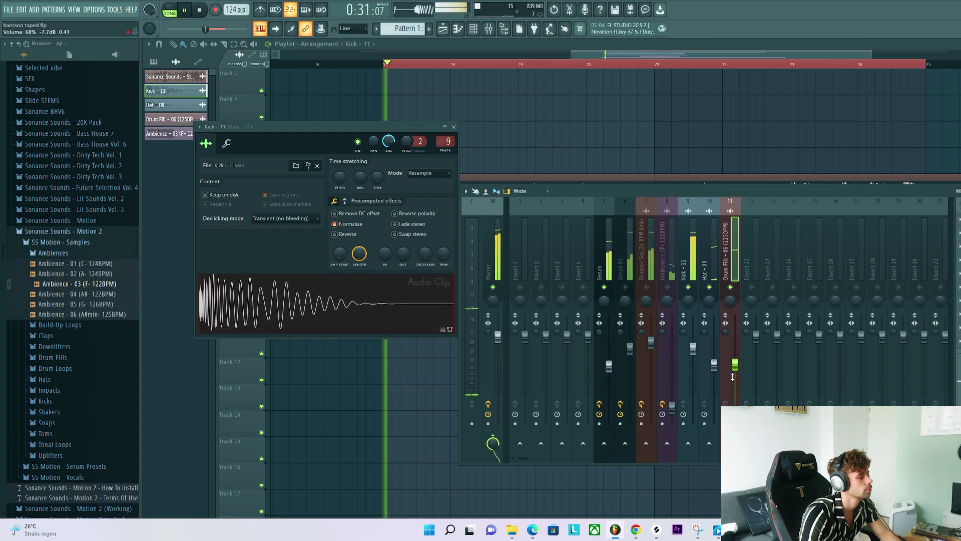
{"action": "scroll", "coordinate": [694, 349], "scroll_direction": "up", "scroll_amount": 2}
{"action": "scroll", "coordinate": [738, 362], "scroll_direction": "up", "scroll_amount": 3}
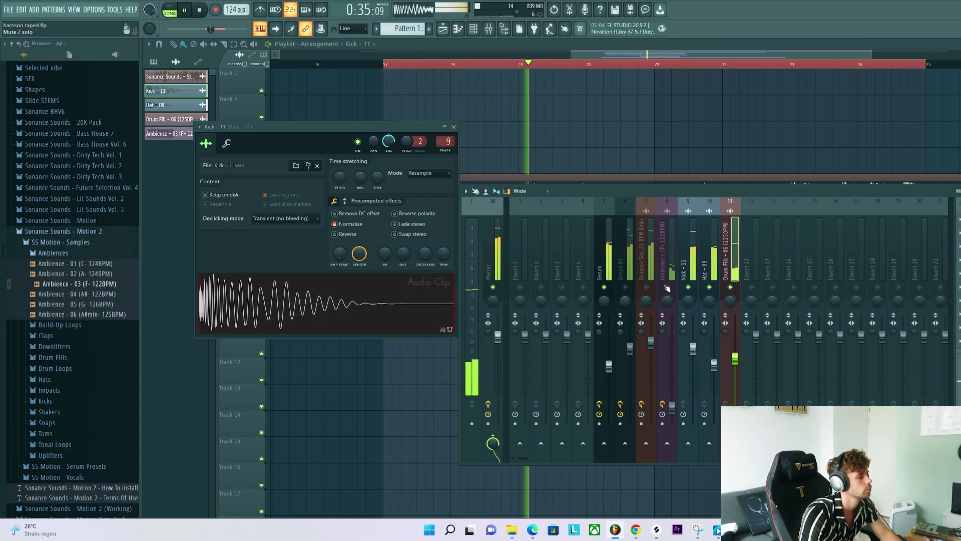
Bring the ambience and vocal mixer tracks back in during playback, lowering the ambience slightly and trimming the vocal volume.
{"action": "key", "text": "space"}
{"action": "key", "text": "space"}
{"action": "scroll", "coordinate": [672, 409], "scroll_direction": "down", "scroll_amount": 2}
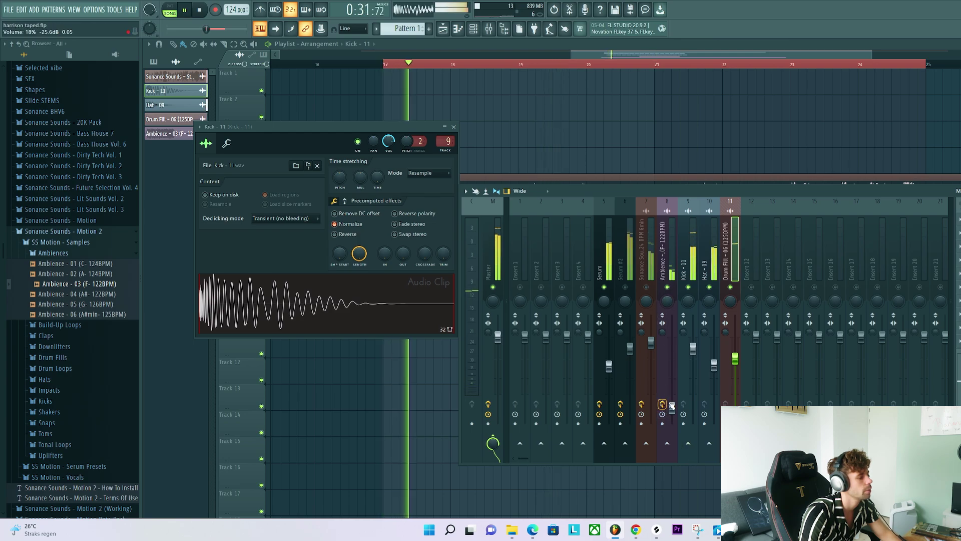
{"action": "left_click", "coordinate": [645, 287]}
{"action": "left_click_drag", "start_coordinate": [652, 346], "coordinate": [653, 359]}
{"action": "scroll", "coordinate": [654, 361], "scroll_direction": "up", "scroll_amount": 3}
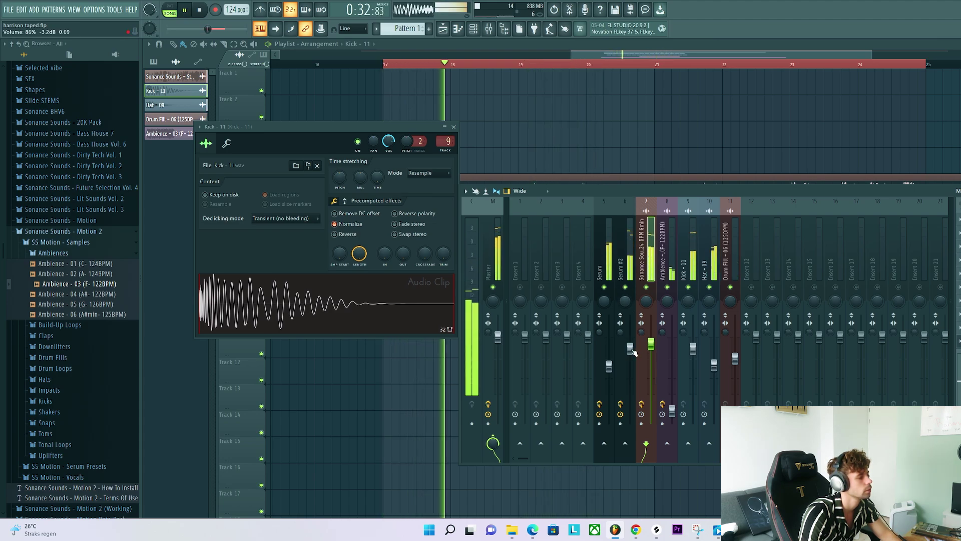
{"action": "scroll", "coordinate": [632, 352], "scroll_direction": "up", "scroll_amount": 2}
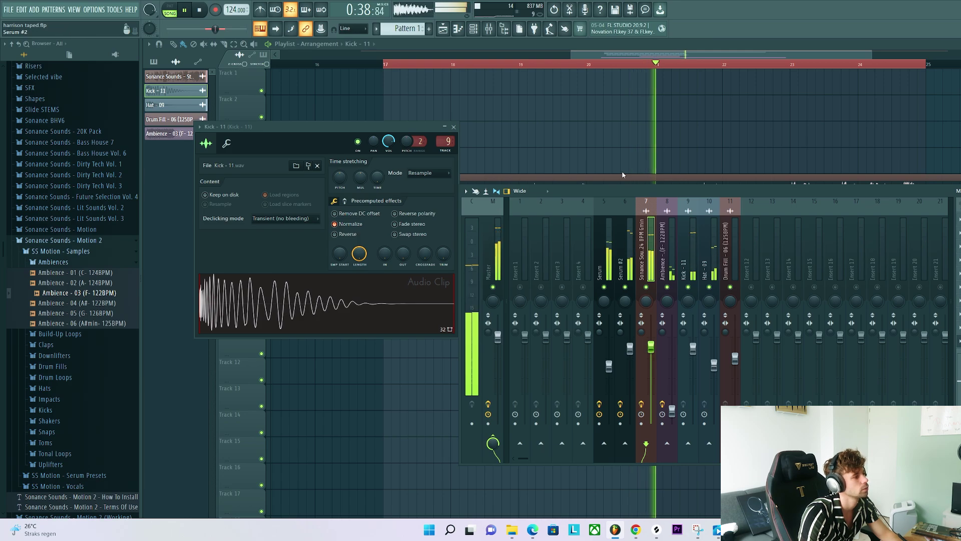
Duplicate the kick, hat, drum fill and ambience clips of bars 17 to 20 into bars 21 to 24.
{"action": "left_click", "coordinate": [621, 112]}
{"action": "key", "text": "space"}
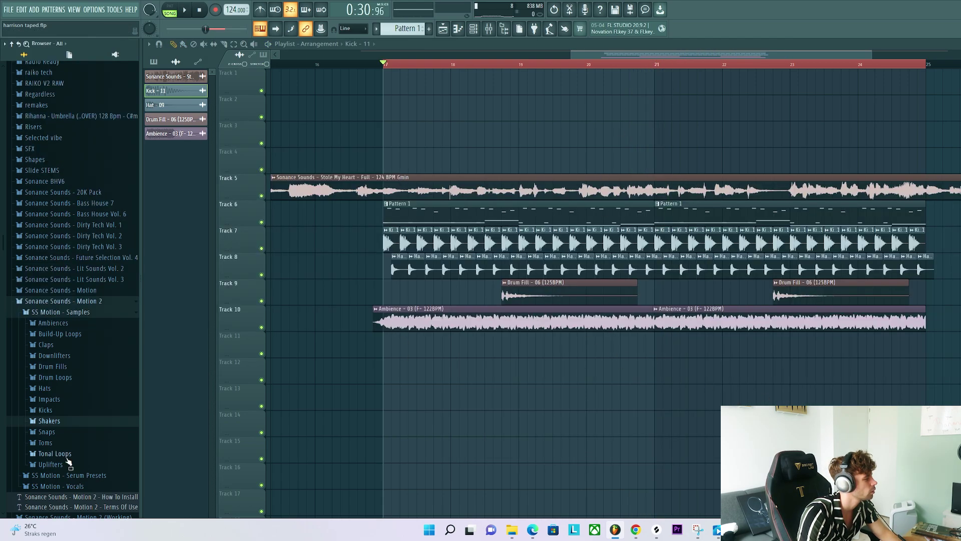
Place Tonal - 11 (Emin - 126BPM), Tonal - 13 (G - 125BPM) and Tonal - 03 (Amin - 125BPM) at bar 17 on Tracks 11, 12 and 13.
{"action": "left_click", "coordinate": [67, 456]}
{"action": "scroll", "coordinate": [75, 430], "scroll_direction": "down", "scroll_amount": 4}
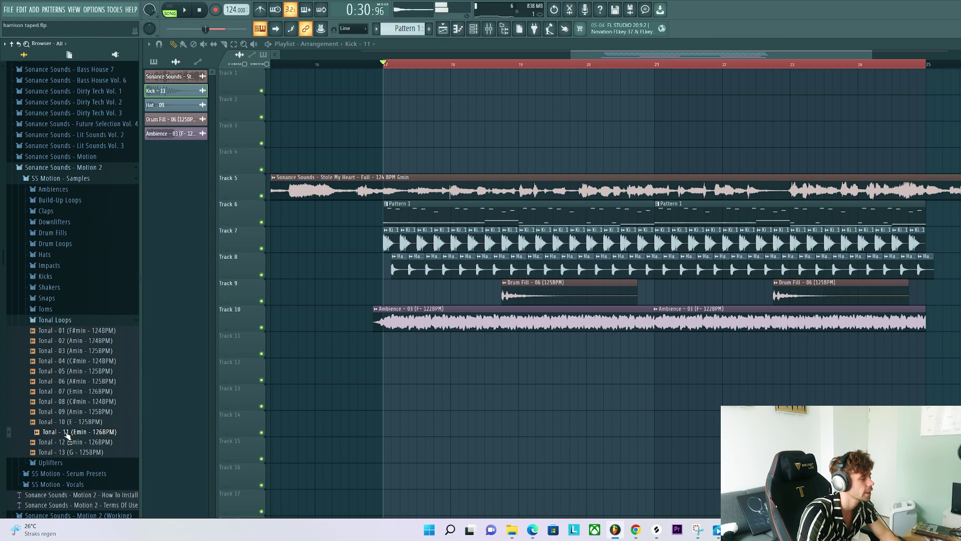
{"action": "left_click_drag", "start_coordinate": [209, 434], "coordinate": [383, 352]}
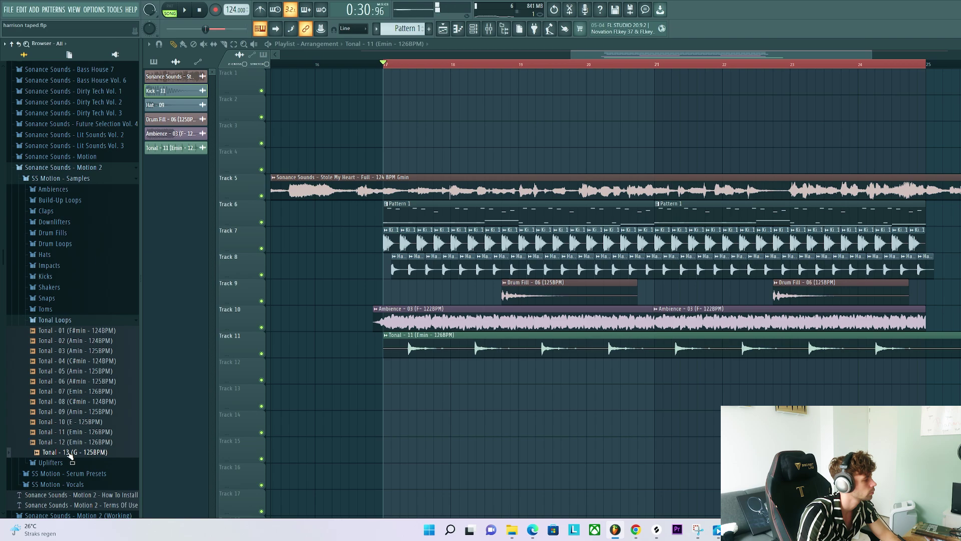
{"action": "left_click_drag", "start_coordinate": [71, 456], "coordinate": [380, 374]}
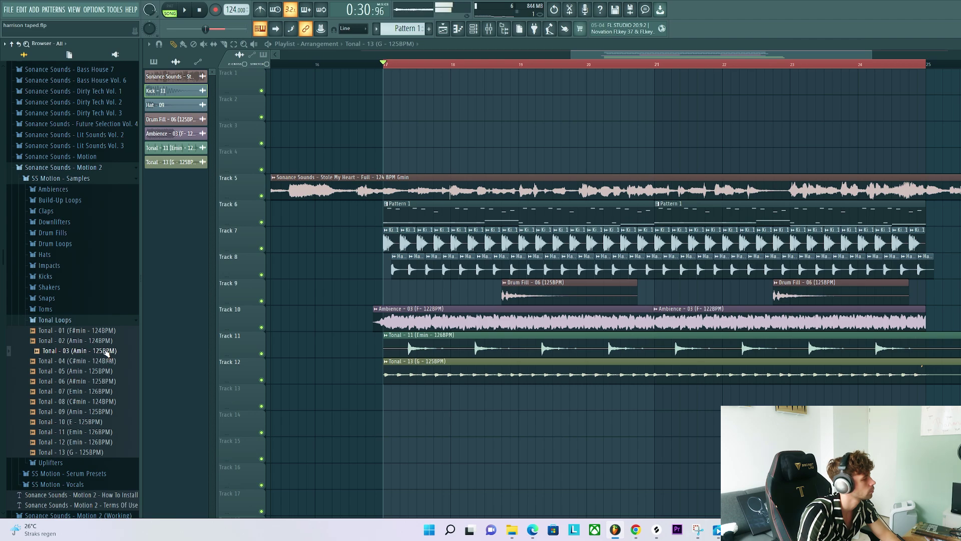
{"action": "left_click_drag", "start_coordinate": [252, 403], "coordinate": [376, 389]}
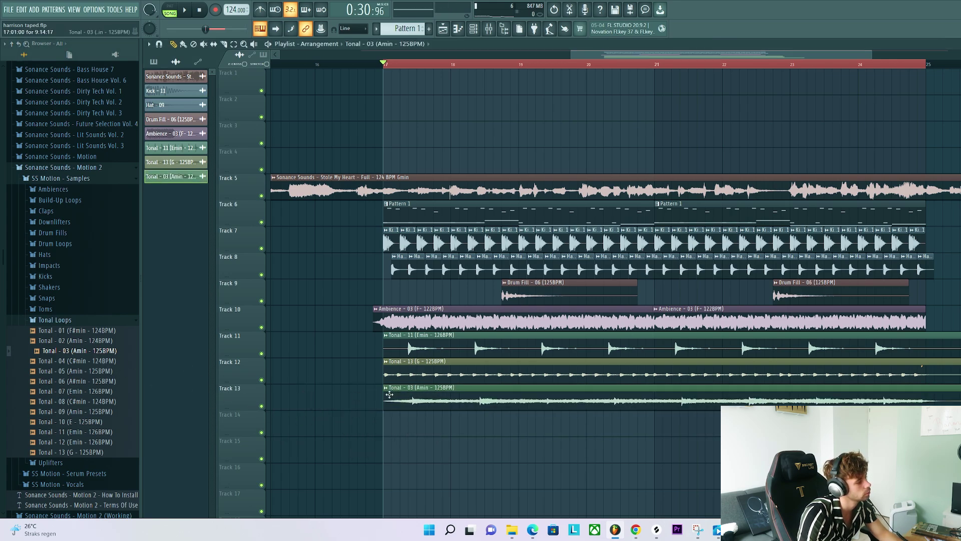
Fit the Tonal - 03 clip to tempo and shift its pitch down in the clip settings.
{"action": "left_click", "coordinate": [386, 388]}
{"action": "left_click", "coordinate": [472, 445]}
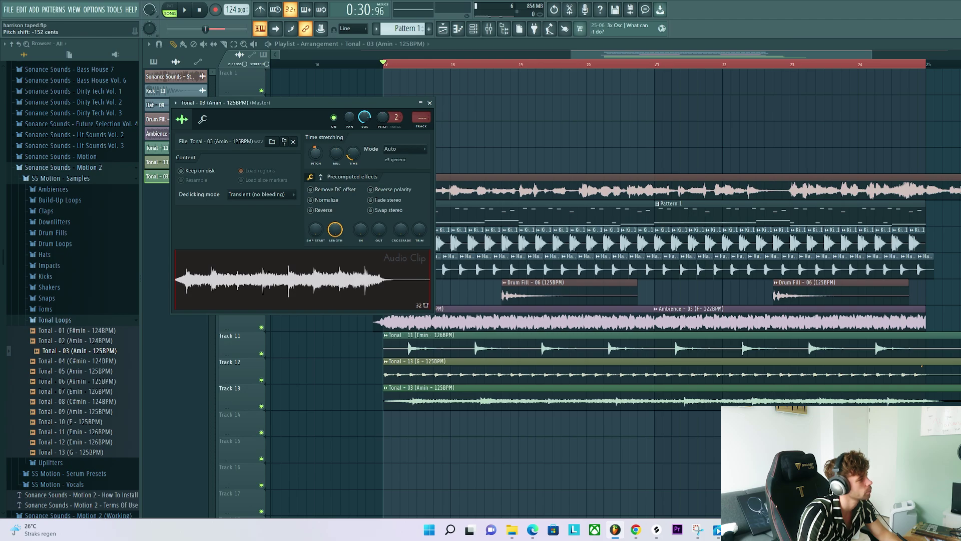
{"action": "key", "text": "Escape"}
Solo Track 13 together with Tracks 6 and 7, and play the Tonal - 03 loop against the bass pattern and kick.
{"action": "right_click", "coordinate": [261, 406]}
{"action": "left_click", "coordinate": [261, 222]}
{"action": "left_click", "coordinate": [261, 248]}
{"action": "key", "text": "space"}
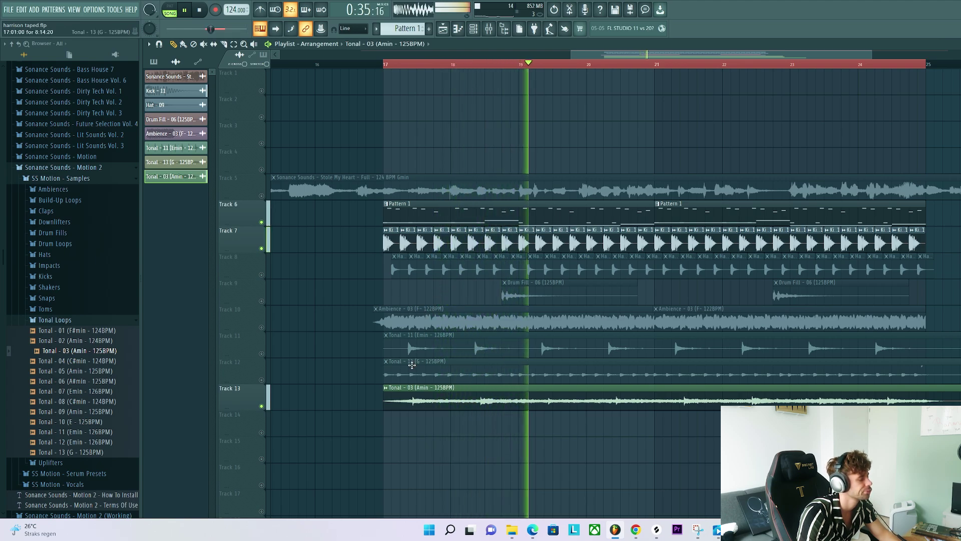
Solo Track 11, fit its Tonal - 11 clip to tempo and raise the clip's pitch in the clip settings.
{"action": "right_click", "coordinate": [261, 354]}
{"action": "key", "text": "space"}
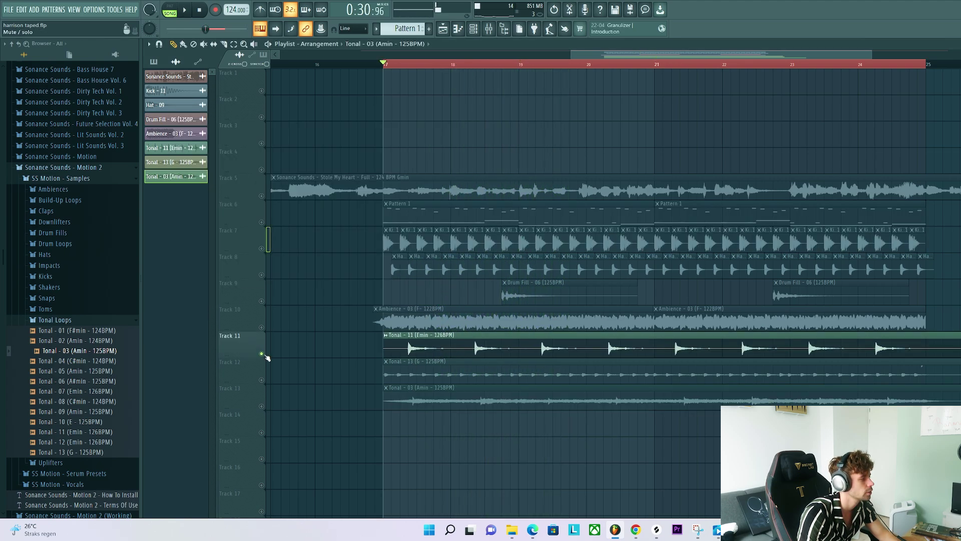
{"action": "left_click", "coordinate": [265, 403]}
{"action": "left_click", "coordinate": [264, 403]}
{"action": "left_click", "coordinate": [264, 403]}
{"action": "left_click", "coordinate": [264, 403]}
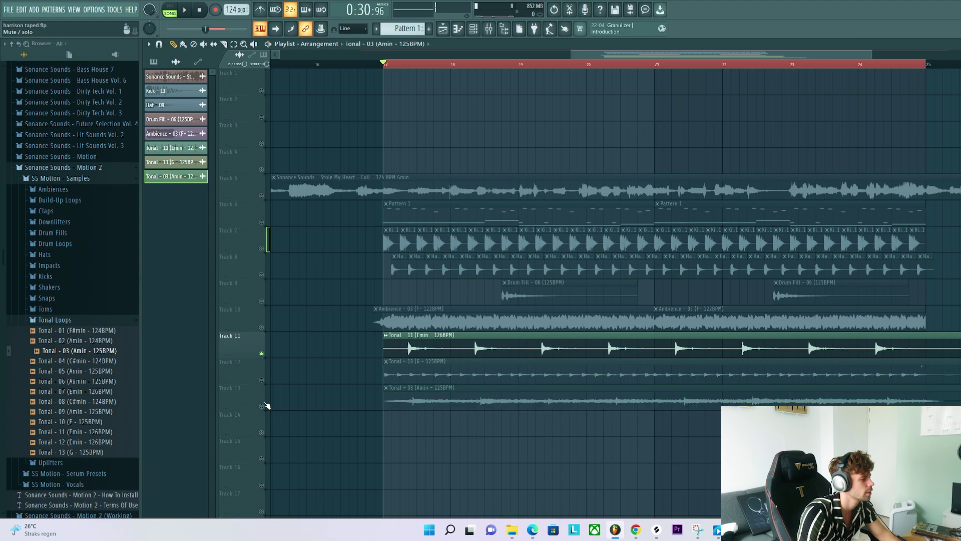
{"action": "left_click", "coordinate": [385, 335]}
{"action": "left_click", "coordinate": [468, 394]}
{"action": "left_click", "coordinate": [644, 266]}
{"action": "left_click_drag", "start_coordinate": [292, 129], "coordinate": [292, 123]}
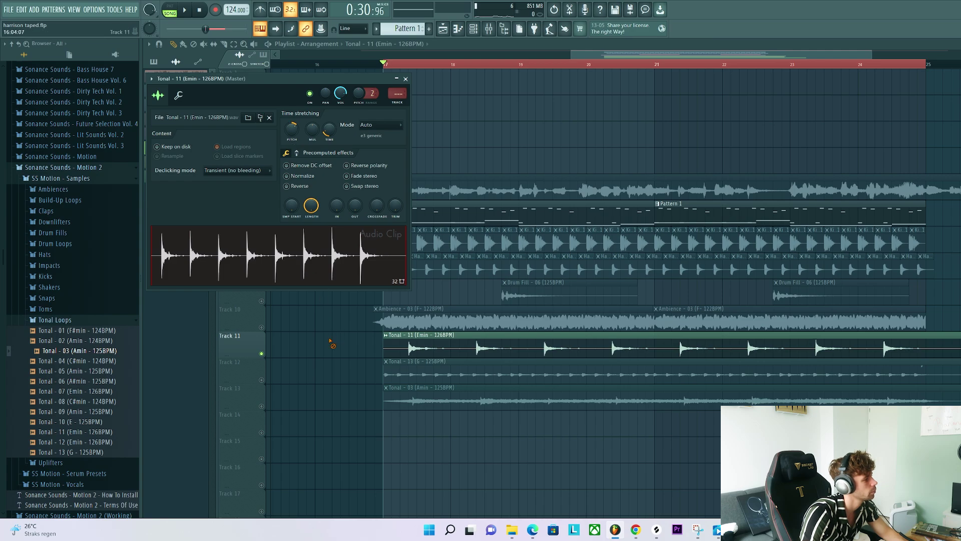
Close the clip settings and play the Tonal - 11 loop together with the bass pattern on Track 6.
{"action": "key", "text": "Escape"}
{"action": "key", "text": "space"}
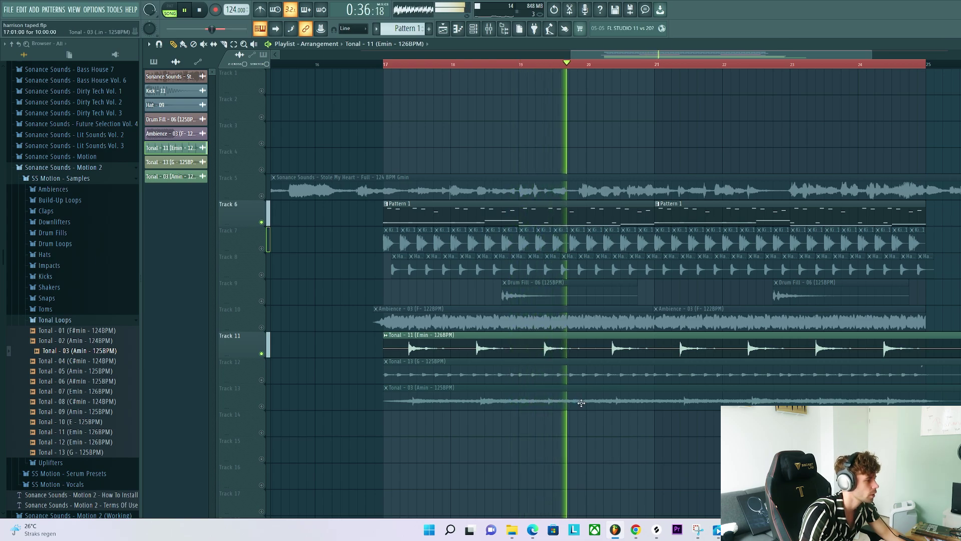
{"action": "key", "text": "space"}
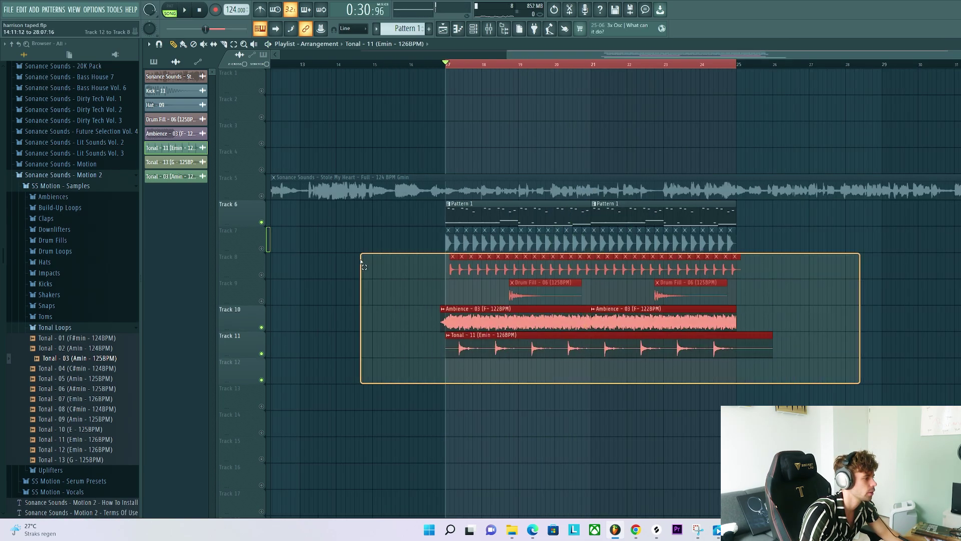
Duplicate all pattern, drum, ambience and Tonal - 11 clips of bars 17 to 24 on Tracks 6 to 11 into bars 25 to 32.
{"action": "left_click_drag", "start_coordinate": [858, 382], "coordinate": [362, 254]}
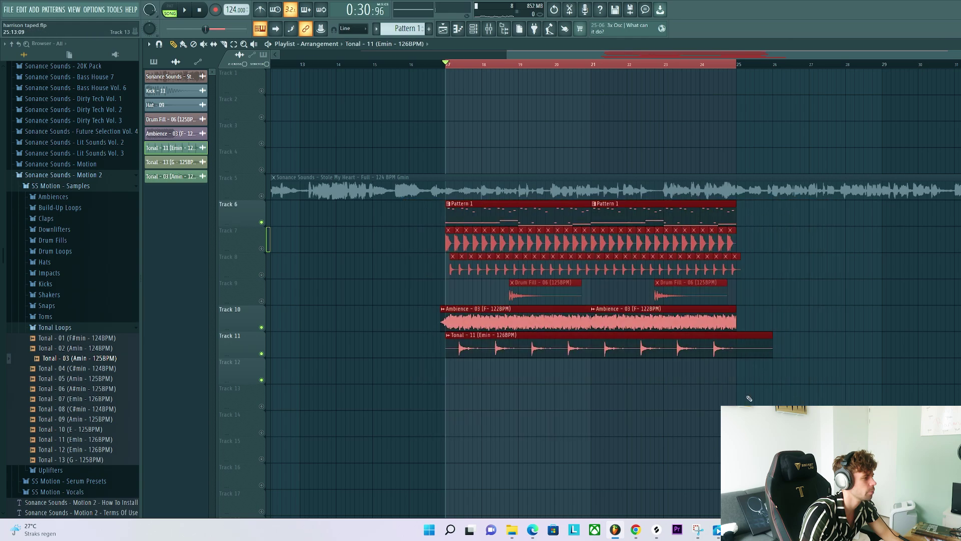
{"action": "mouse_move", "coordinate": [459, 212]}
{"action": "left_mouse_down"}
{"action": "mouse_move", "coordinate": [768, 216]}
{"action": "mouse_move", "coordinate": [750, 216]}
{"action": "left_mouse_up"}
{"action": "key", "text": "ctrl+d"}
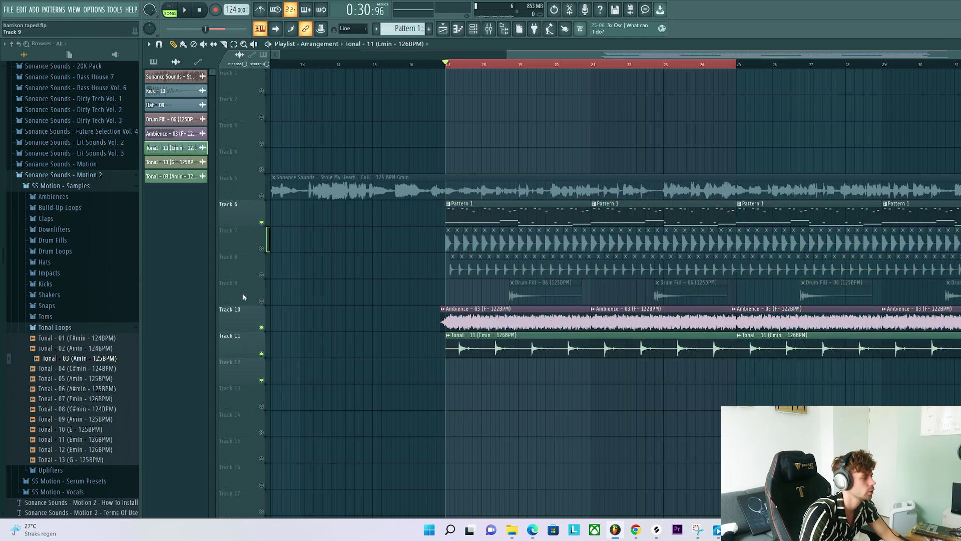
Insert two empty tracks above the drum fill track.
{"action": "right_click", "coordinate": [244, 299]}
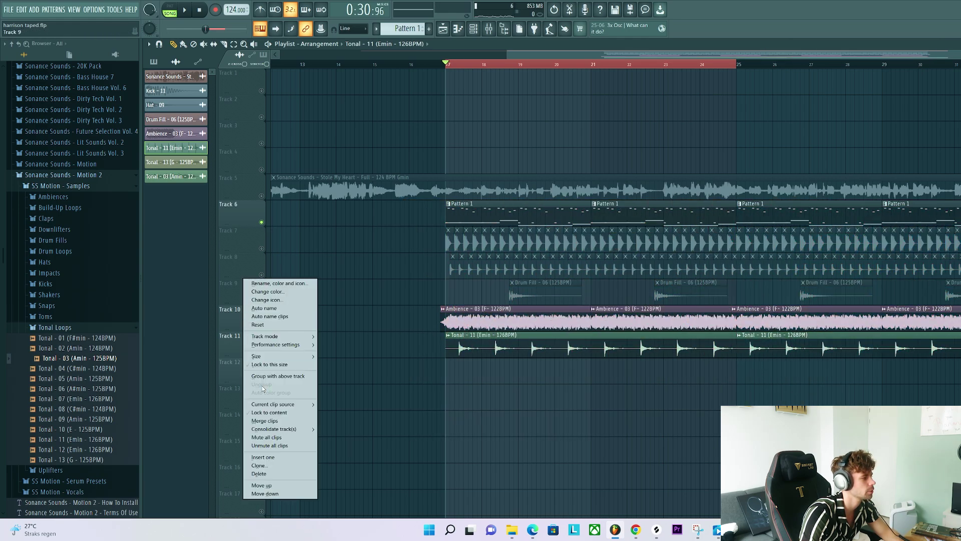
{"action": "left_click", "coordinate": [280, 456]}
{"action": "right_click", "coordinate": [243, 299]}
{"action": "left_click", "coordinate": [290, 457]}
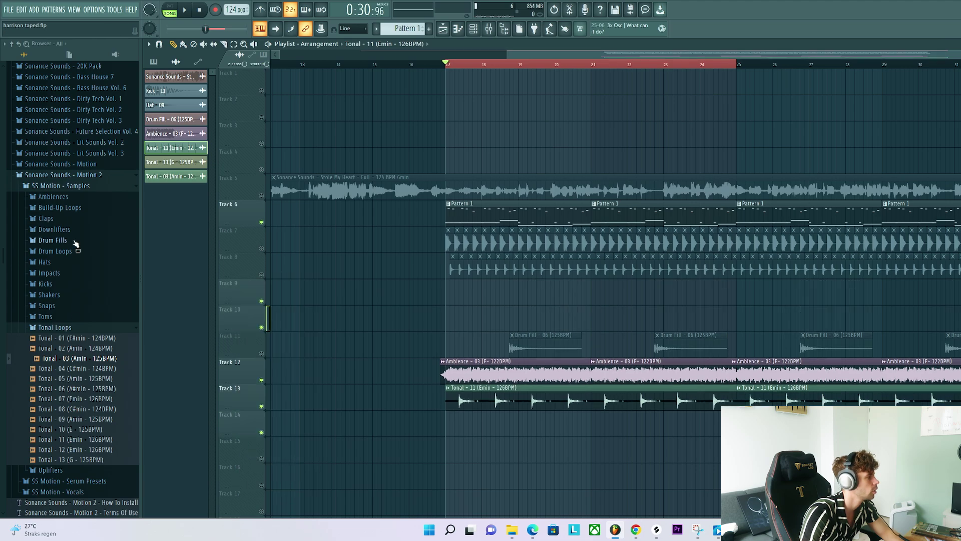
Place Drum Loop - 08 (124BPM) [Shakers] on Track 9 and Drum Loop - 07 (124BPM) [Snare] on Track 10 at bar 25.
{"action": "left_click", "coordinate": [55, 251]}
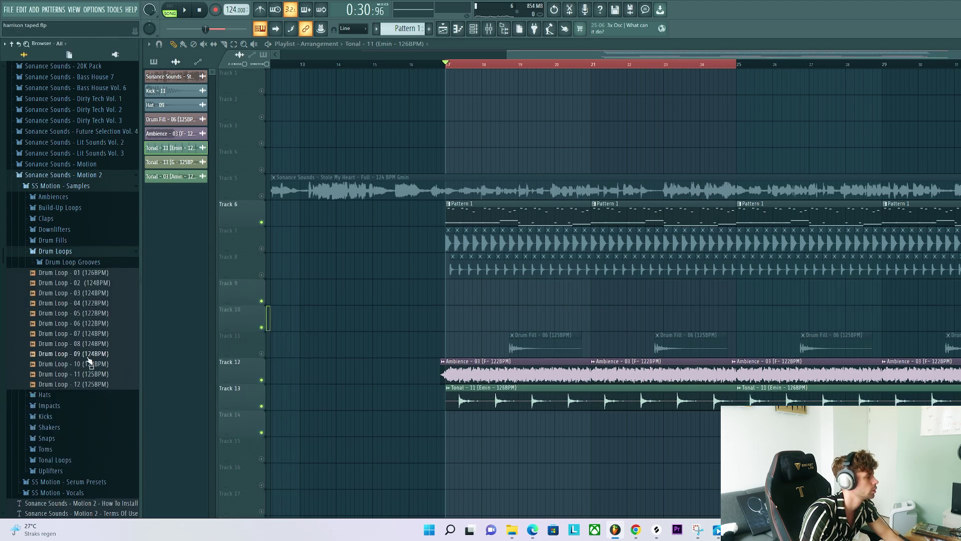
{"action": "left_click", "coordinate": [88, 264]}
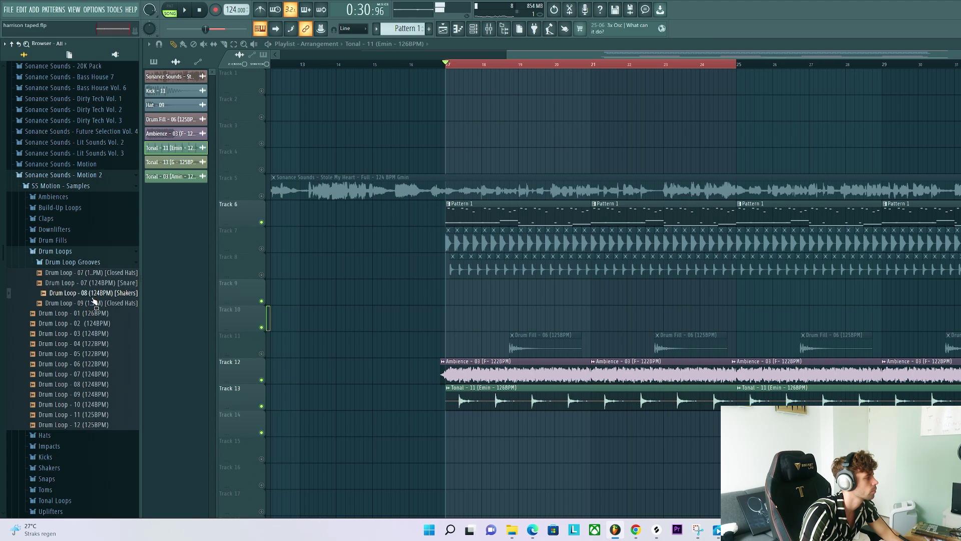
{"action": "left_click_drag", "start_coordinate": [100, 296], "coordinate": [736, 295]}
{"action": "left_click", "coordinate": [69, 283]}
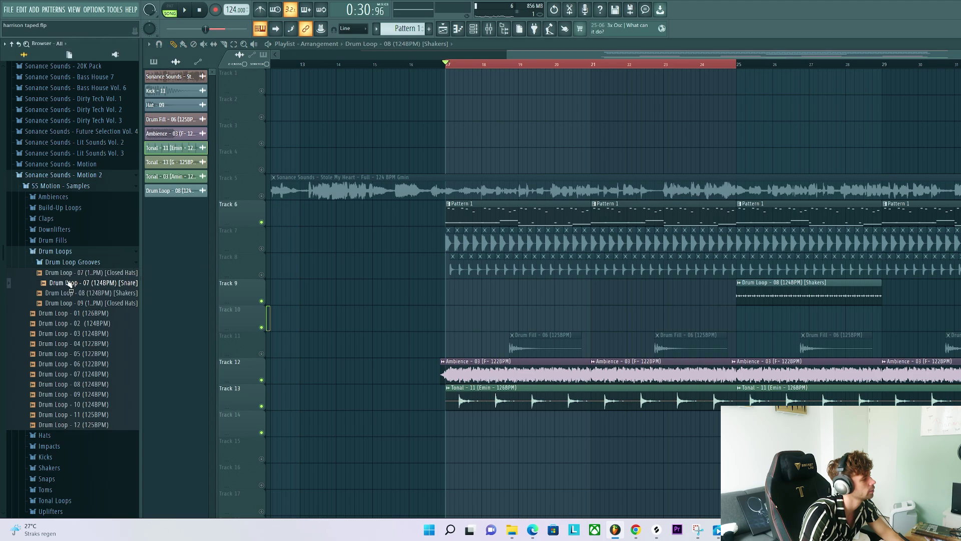
{"action": "left_click_drag", "start_coordinate": [69, 283], "coordinate": [740, 312]}
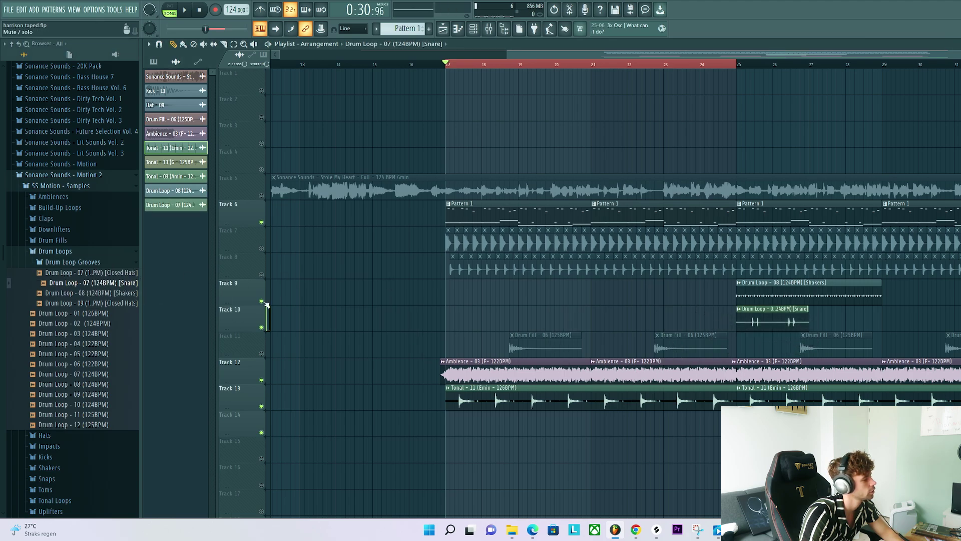
Replace the shaker loop at bar 25 with Drum Loop - 09 (124BPM) [Closed Hats] and fit it to the estimated tempo of 124.
{"action": "left_click", "coordinate": [111, 304]}
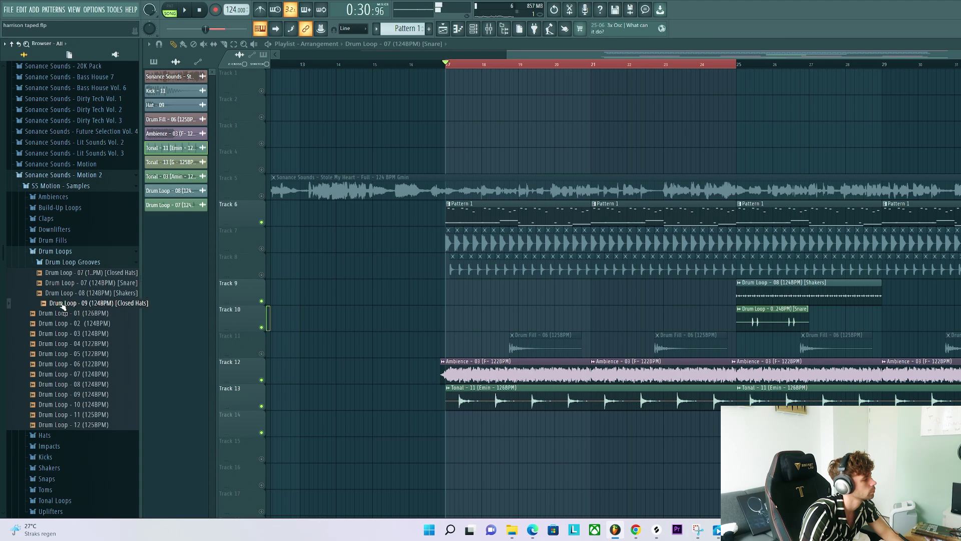
{"action": "left_click_drag", "start_coordinate": [62, 306], "coordinate": [766, 287]}
{"action": "right_click", "coordinate": [746, 288]}
{"action": "left_click", "coordinate": [739, 283]}
{"action": "left_click", "coordinate": [837, 341]}
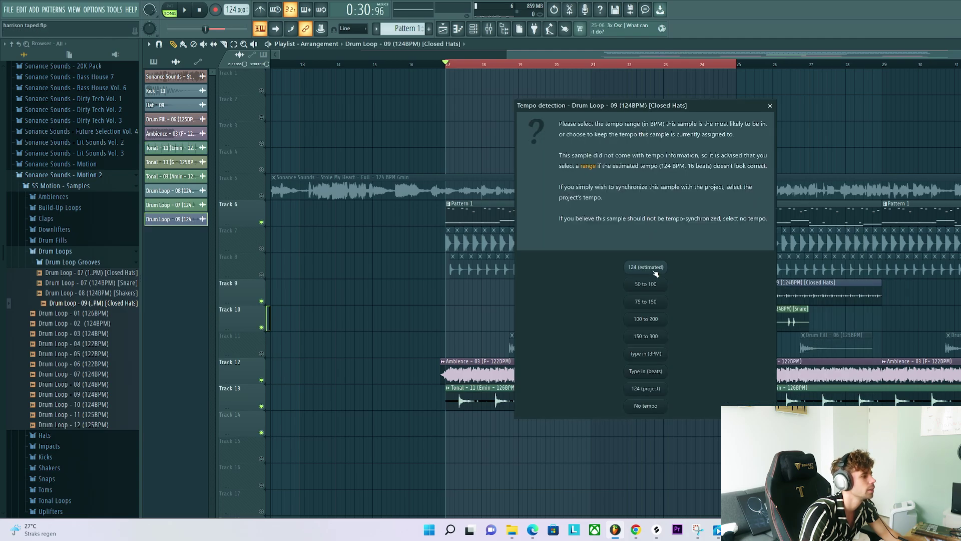
{"action": "left_click", "coordinate": [653, 270]}
Solo the kick and hat tracks, play a time selection starting at bar 25, and unmute Tracks 9 and 10.
{"action": "scroll", "coordinate": [652, 274], "scroll_direction": "up", "scroll_amount": 3}
{"action": "right_click", "coordinate": [262, 248]}
{"action": "left_click", "coordinate": [261, 275]}
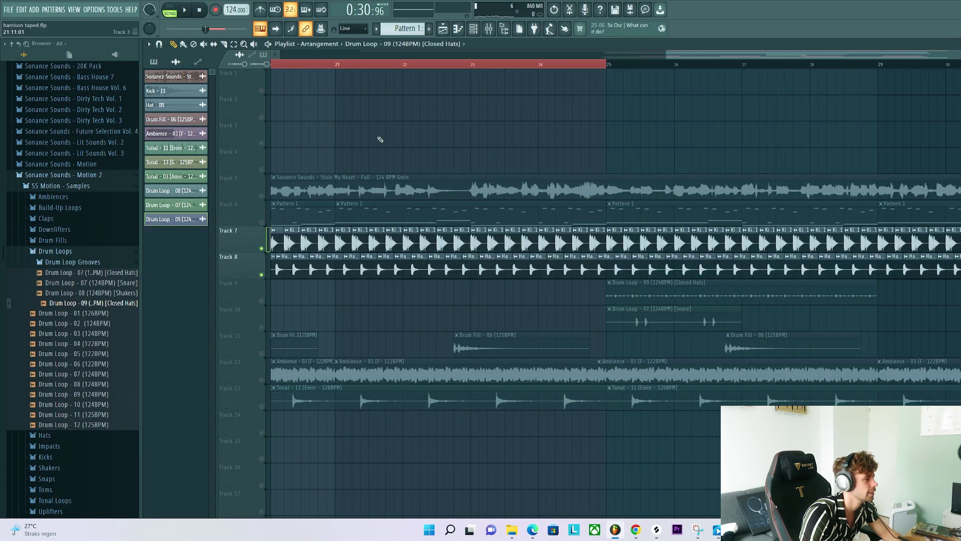
{"action": "scroll", "coordinate": [310, 65], "scroll_direction": "down", "scroll_amount": 4}
{"action": "left_click_drag", "start_coordinate": [506, 64], "coordinate": [804, 65]}
{"action": "key", "text": "space"}
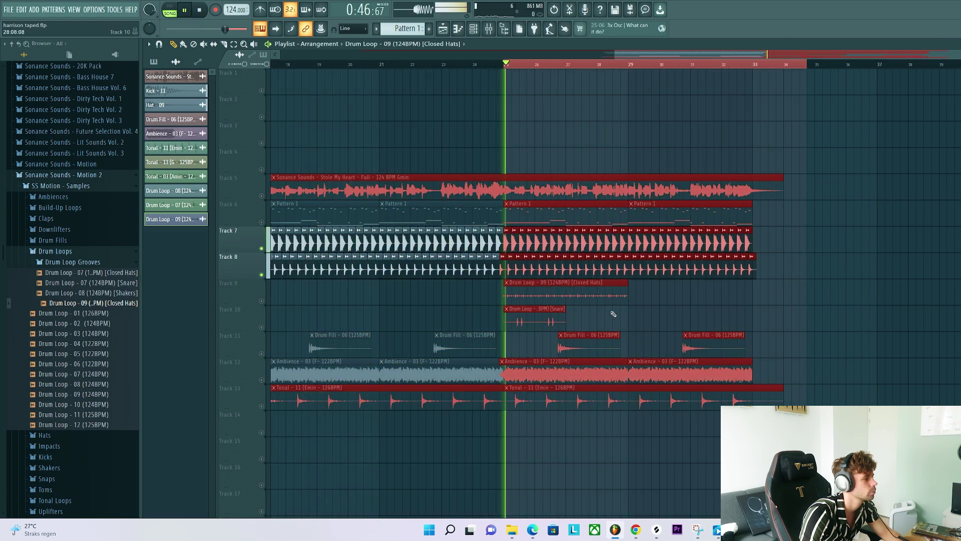
{"action": "scroll", "coordinate": [613, 313], "scroll_direction": "up", "scroll_amount": 2}
{"action": "left_click", "coordinate": [261, 301]}
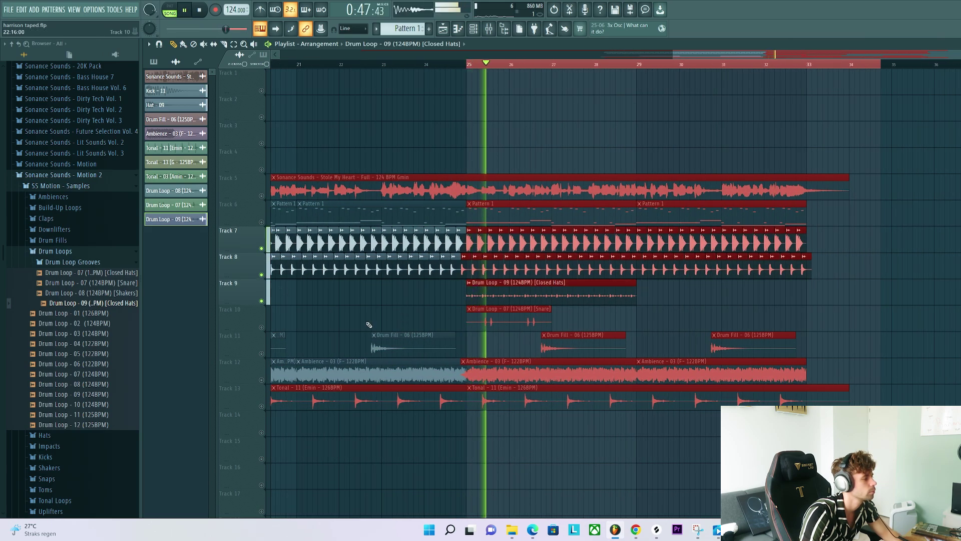
{"action": "left_click", "coordinate": [261, 327]}
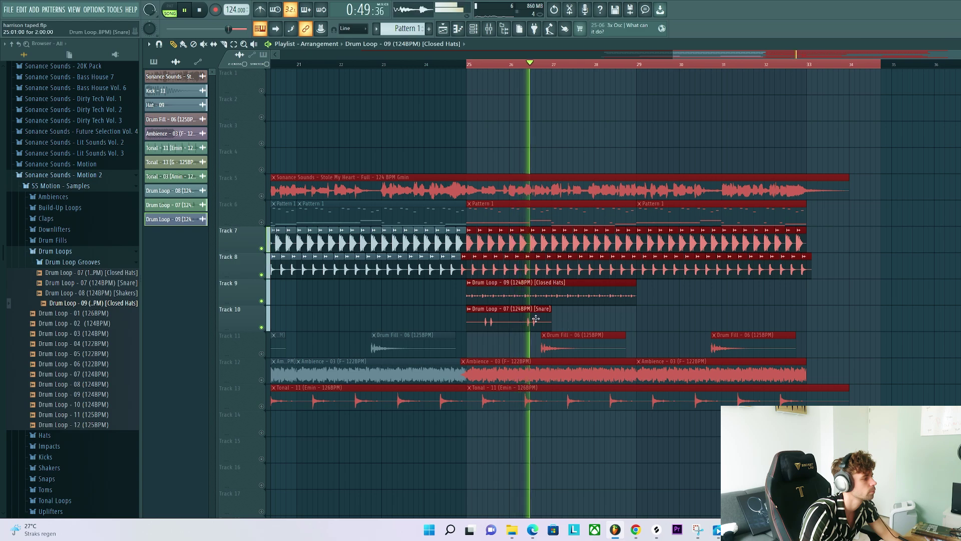
Copy the snare loop to bar 27, unmute the drum fill track, and duplicate the closed hat and snare loops into bars 29 to 32.
{"action": "key", "text": "ctrl+d"}
{"action": "left_click_drag", "start_coordinate": [504, 319], "coordinate": [589, 318]}
{"action": "key", "text": "space"}
{"action": "left_click", "coordinate": [262, 353]}
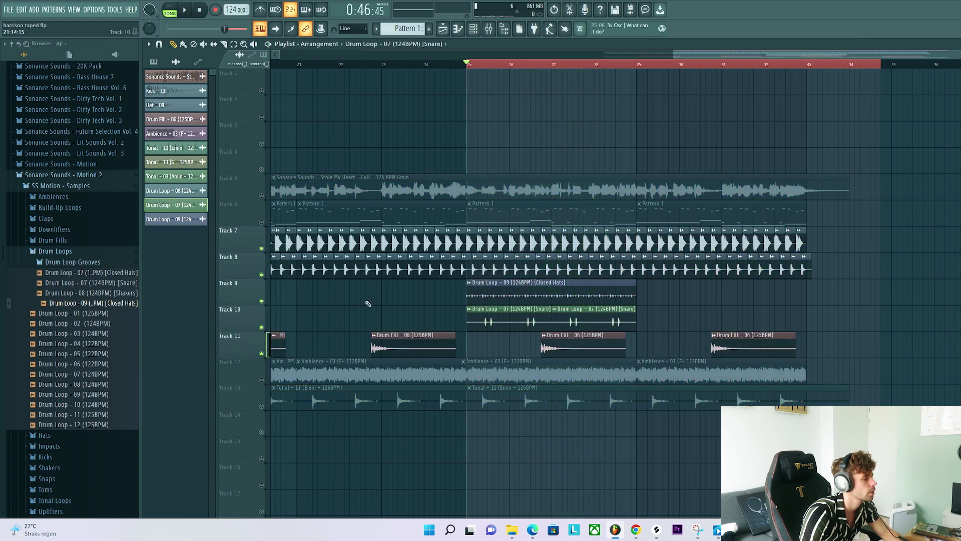
{"action": "left_click_drag", "start_coordinate": [423, 291], "coordinate": [643, 315]}
{"action": "left_click_drag", "start_coordinate": [529, 297], "coordinate": [697, 296]}
Route the snare loop to mixer track 13, lower its volume and pan it to the right during playback.
{"action": "double_click", "coordinate": [664, 315]}
{"action": "key", "text": "F9"}
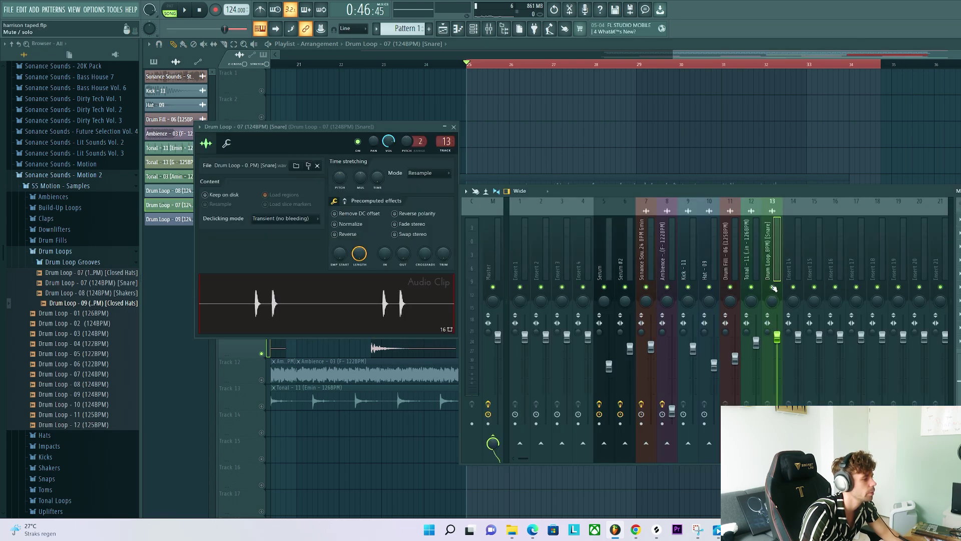
{"action": "key", "text": "space"}
{"action": "left_click_drag", "start_coordinate": [777, 345], "coordinate": [778, 373]}
{"action": "left_click_drag", "start_coordinate": [772, 301], "coordinate": [772, 294]}
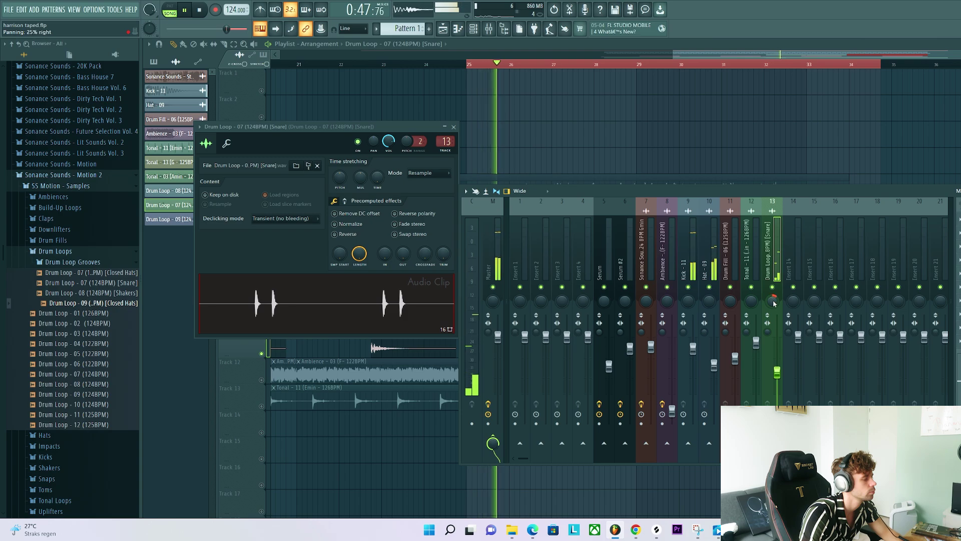
{"action": "left_click_drag", "start_coordinate": [779, 358], "coordinate": [777, 360]}
{"action": "left_click", "coordinate": [650, 161]}
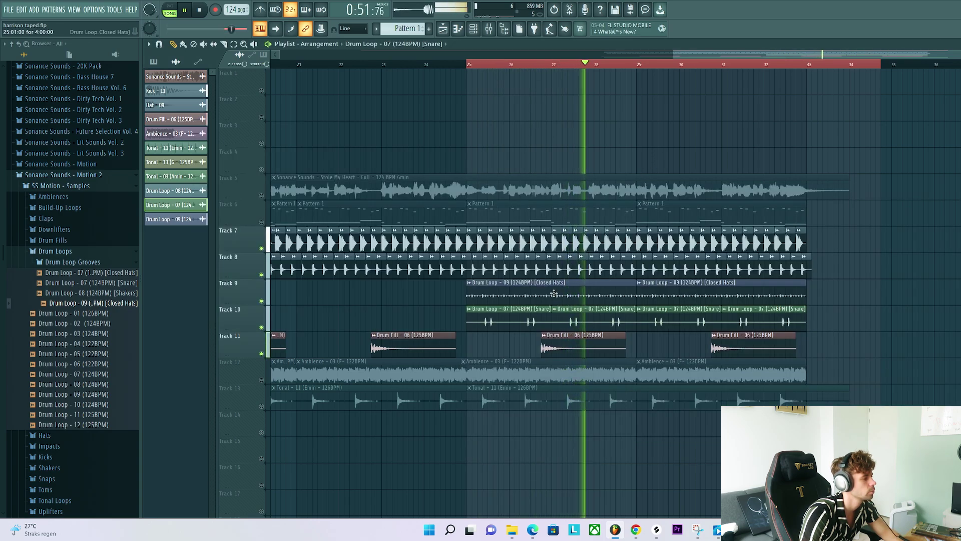
Route the closed hats loop to mixer track 14 and lower its volume to about -4.0 dB.
{"action": "double_click", "coordinate": [561, 300]}
{"action": "key", "text": "ctrl+l"}
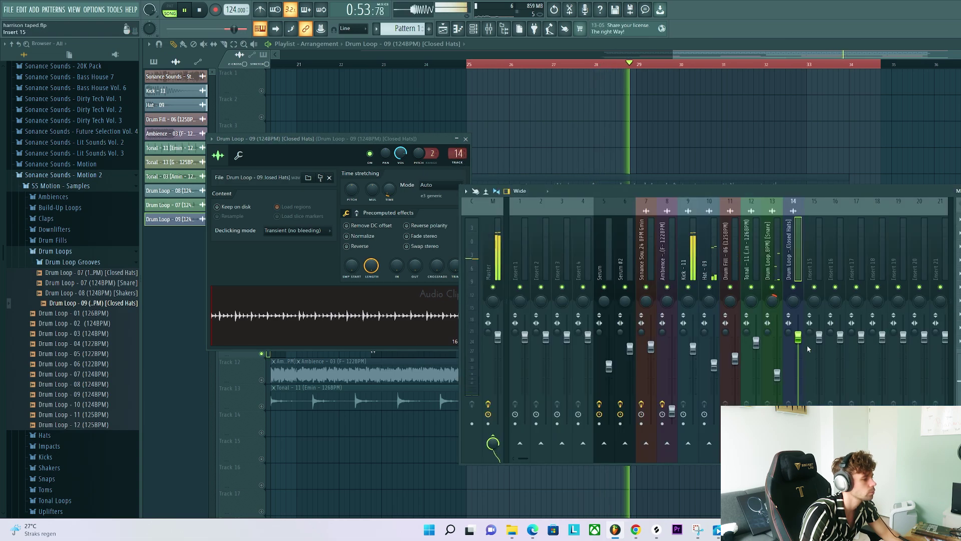
{"action": "left_click_drag", "start_coordinate": [799, 332], "coordinate": [801, 349]}
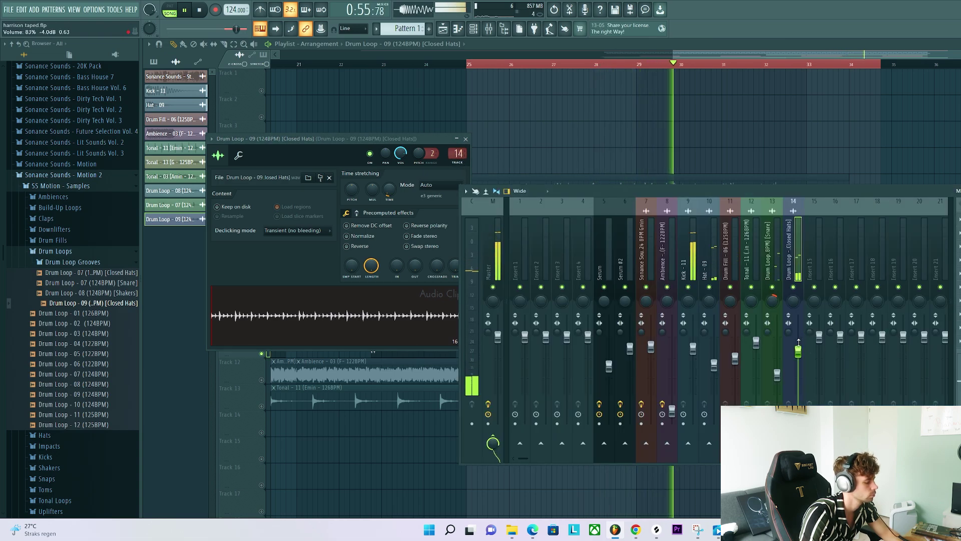
{"action": "left_click", "coordinate": [774, 166]}
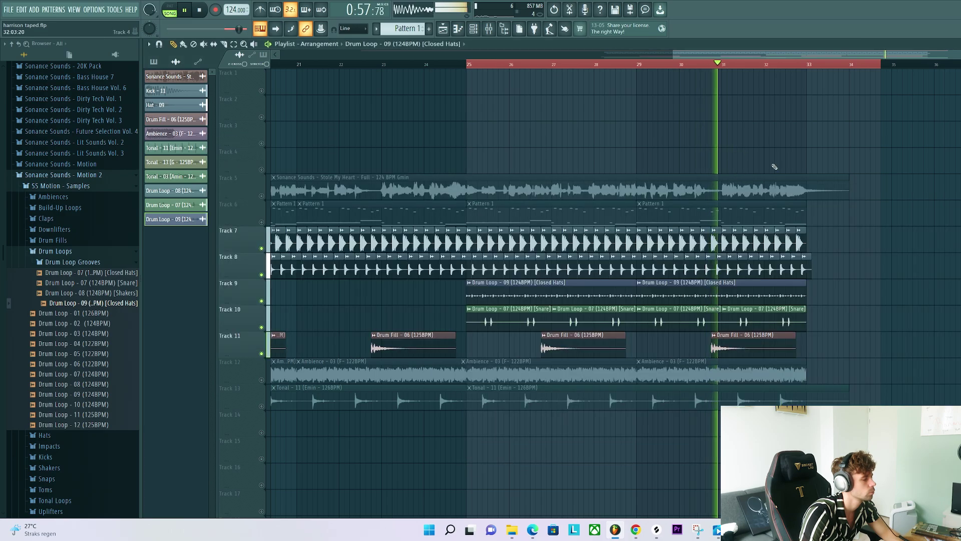
{"action": "key", "text": "space"}
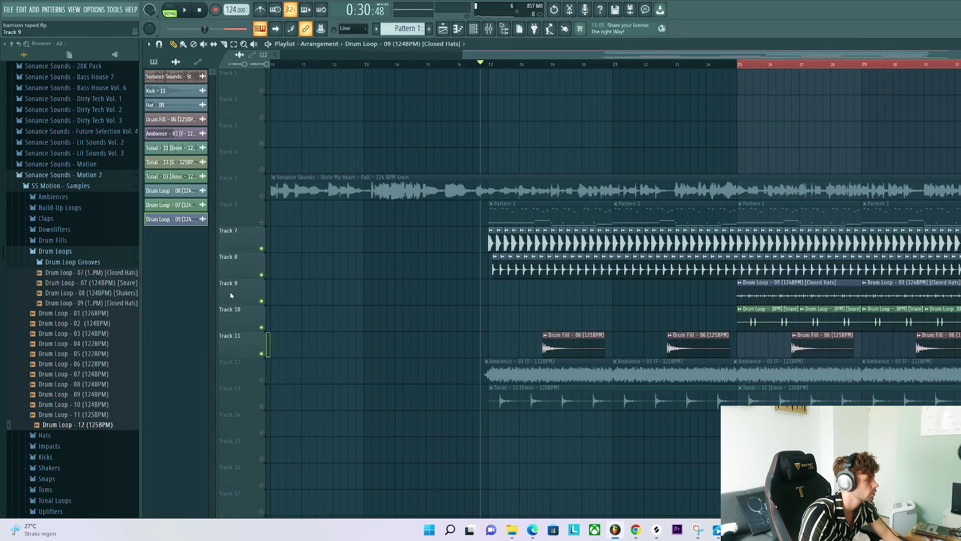
Insert an empty track above the closed hats loop and place Clap - 11 there on beat 2 of bar 25.
{"action": "right_click", "coordinate": [231, 281]}
{"action": "left_click", "coordinate": [267, 457]}
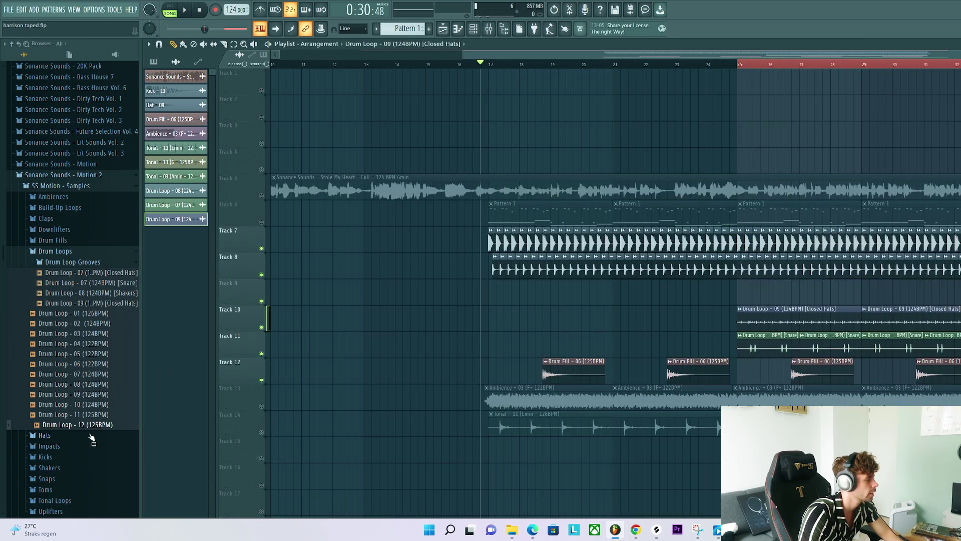
{"action": "left_click", "coordinate": [67, 481]}
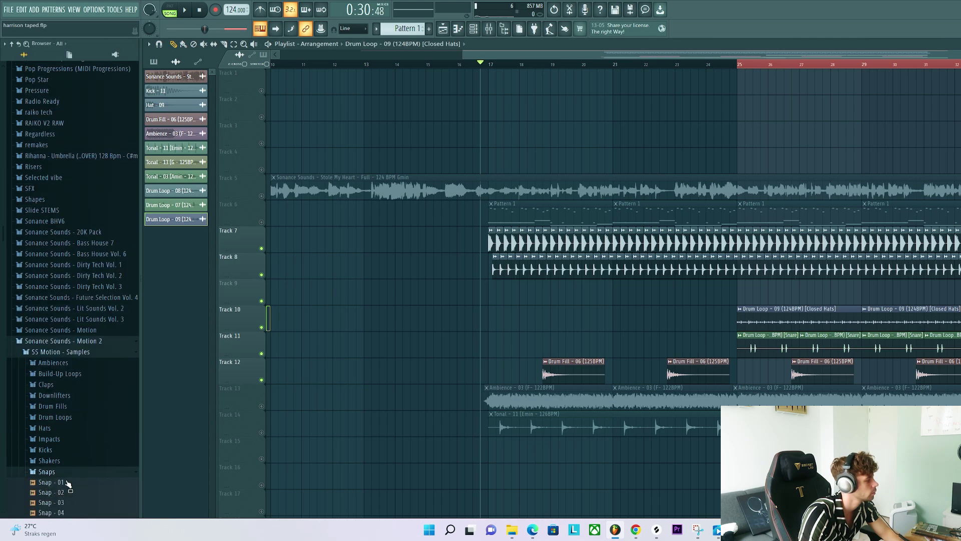
{"action": "left_click", "coordinate": [62, 491]}
{"action": "left_click", "coordinate": [59, 376]}
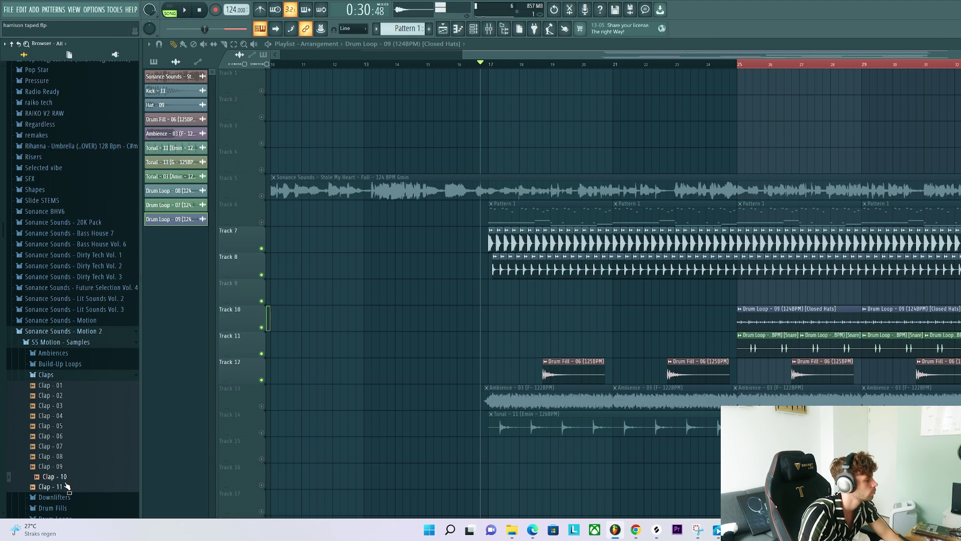
{"action": "left_click_drag", "start_coordinate": [82, 482], "coordinate": [680, 294]}
{"action": "scroll", "coordinate": [755, 294], "scroll_direction": "up", "scroll_amount": 5}
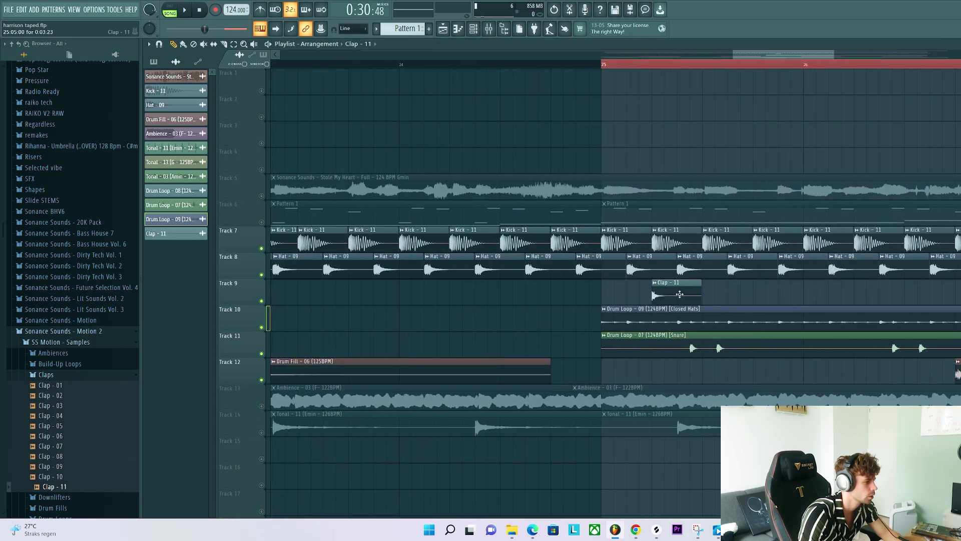
Normalize the Clap - 11 sample and play the arrangement from just before bar 25.
{"action": "double_click", "coordinate": [677, 294]}
{"action": "left_click", "coordinate": [358, 247]}
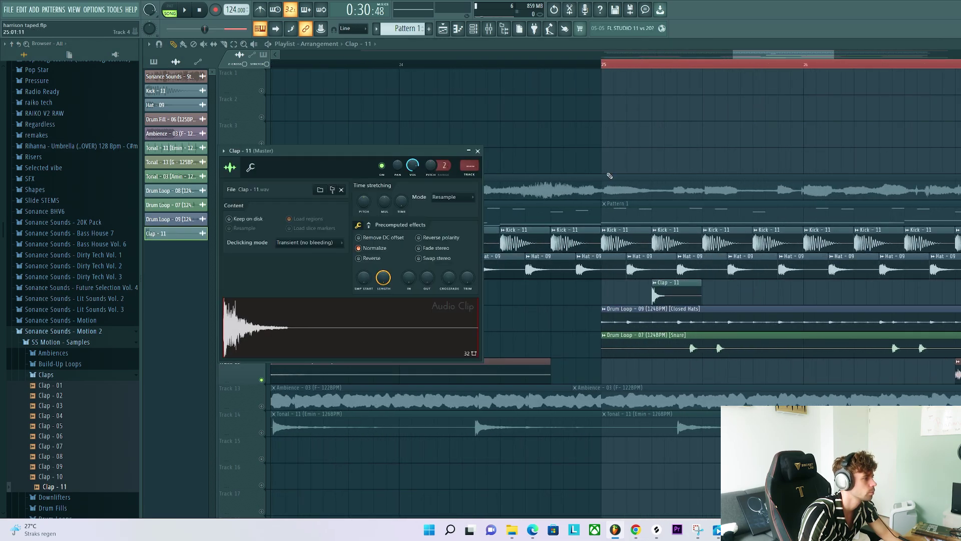
{"action": "scroll", "coordinate": [609, 176], "scroll_direction": "left", "scroll_amount": 1}
{"action": "left_click", "coordinate": [538, 65]}
{"action": "key", "text": "space"}
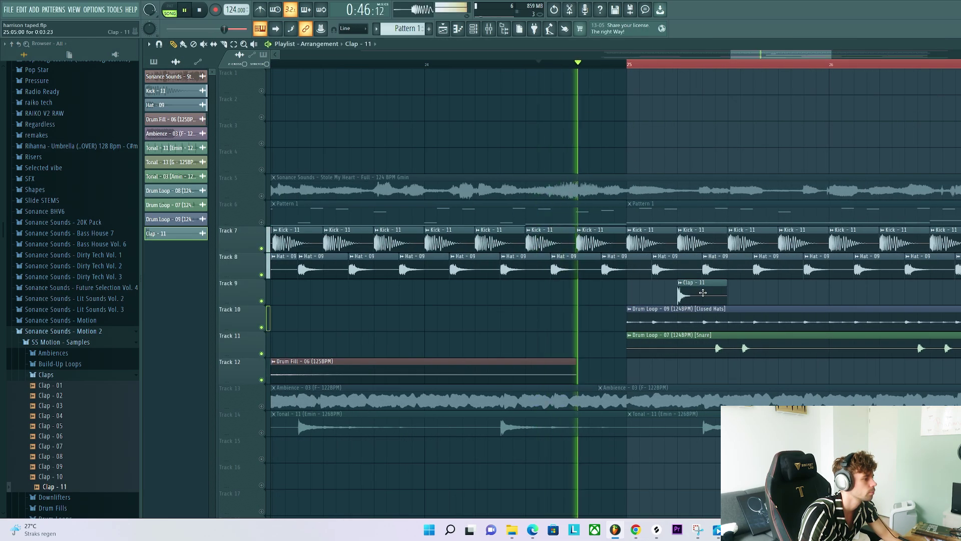
Copy Clap - 11 to beat 4 of bar 25 and repeat the pair of claps along Track 9.
{"action": "left_click_drag", "start_coordinate": [716, 294], "coordinate": [817, 295]}
{"action": "left_click_drag", "start_coordinate": [659, 280], "coordinate": [847, 302]}
{"action": "scroll", "coordinate": [691, 292], "scroll_direction": "down", "scroll_amount": 3}
{"action": "key", "text": "ctrl+b"}
{"action": "key", "text": "space"}
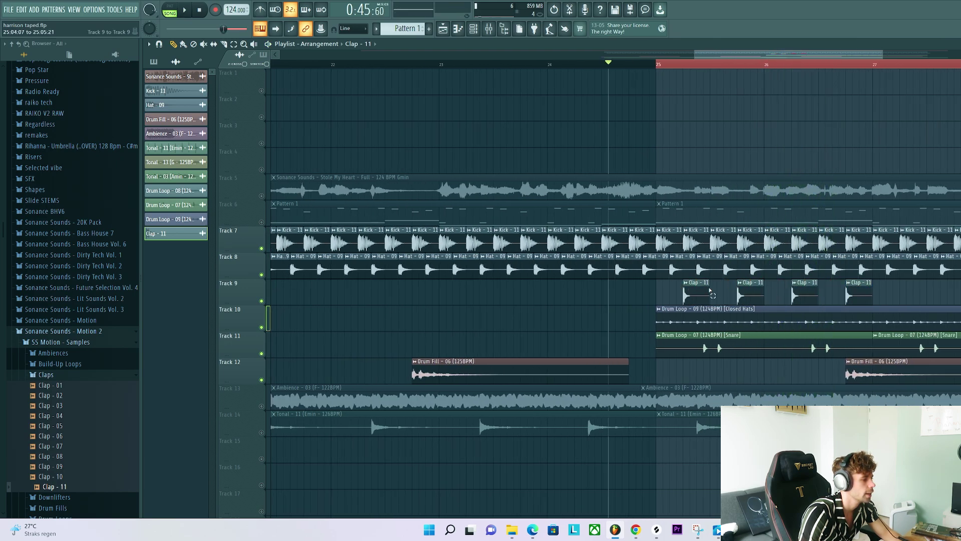
{"action": "left_click", "coordinate": [921, 285]}
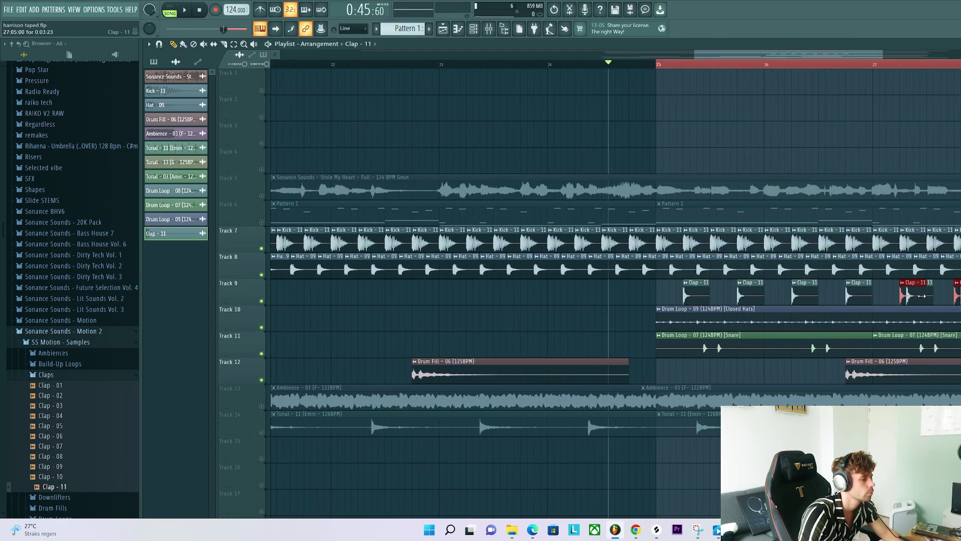
Duplicate the claps and the closed hats loop from bars 25 to 28 so that they continue from bar 29.
{"action": "scroll", "coordinate": [720, 295], "scroll_direction": "down", "scroll_amount": 3}
{"action": "left_click_drag", "start_coordinate": [702, 284], "coordinate": [858, 318]}
{"action": "key", "text": "ctrl+b"}
Route Clap - 11 to mixer track 15 and lower its volume during playback.
{"action": "double_click", "coordinate": [911, 294]}
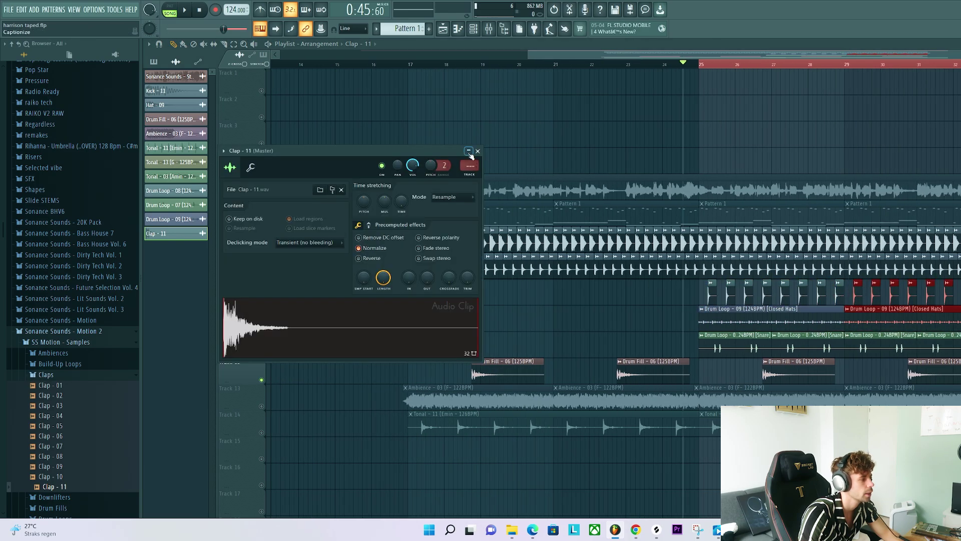
{"action": "key", "text": "ctrl+l"}
{"action": "key", "text": "space"}
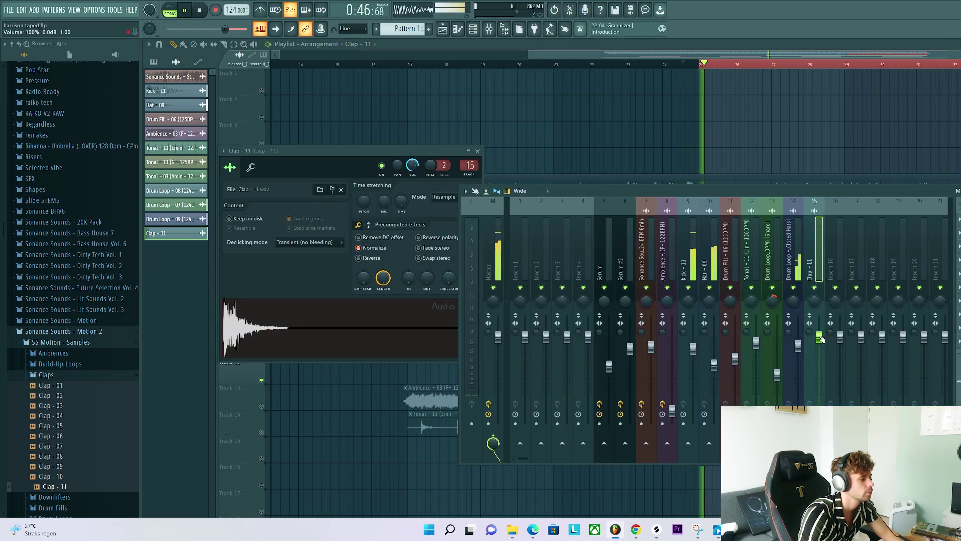
{"action": "scroll", "coordinate": [821, 339], "scroll_direction": "down", "scroll_amount": 6}
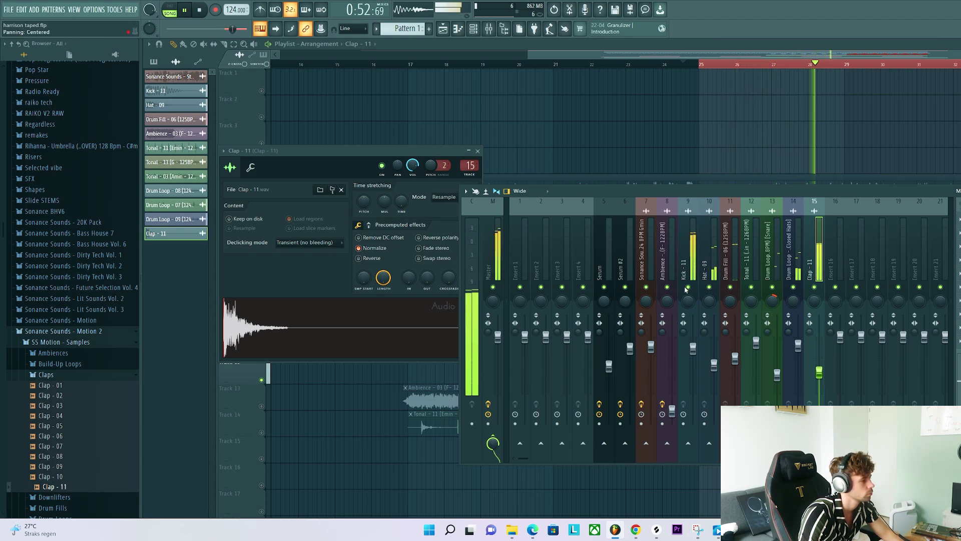
{"action": "key", "text": "space"}
Load the saved mixer state "masterchain 2022" on the Master track.
{"action": "right_click", "coordinate": [498, 247]}
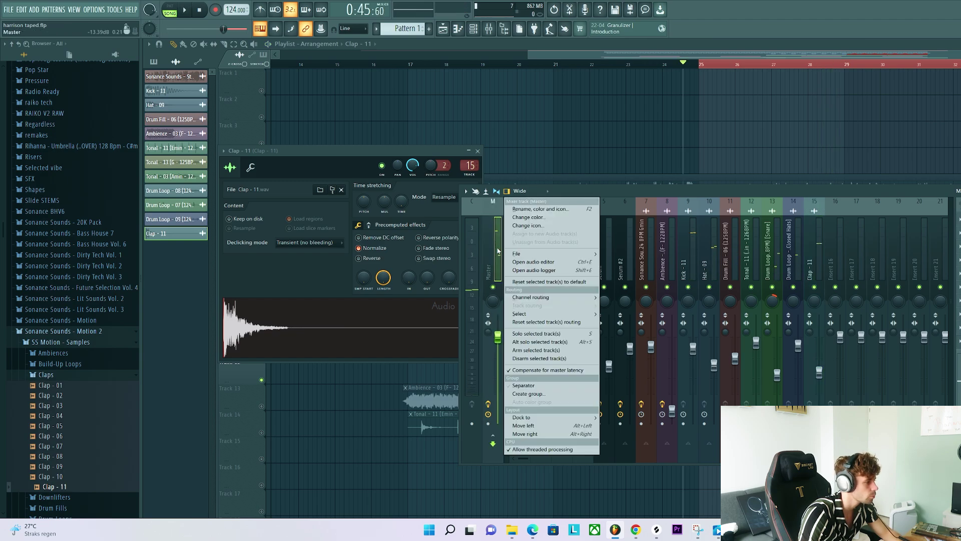
{"action": "mouse_move", "coordinate": [540, 254]}
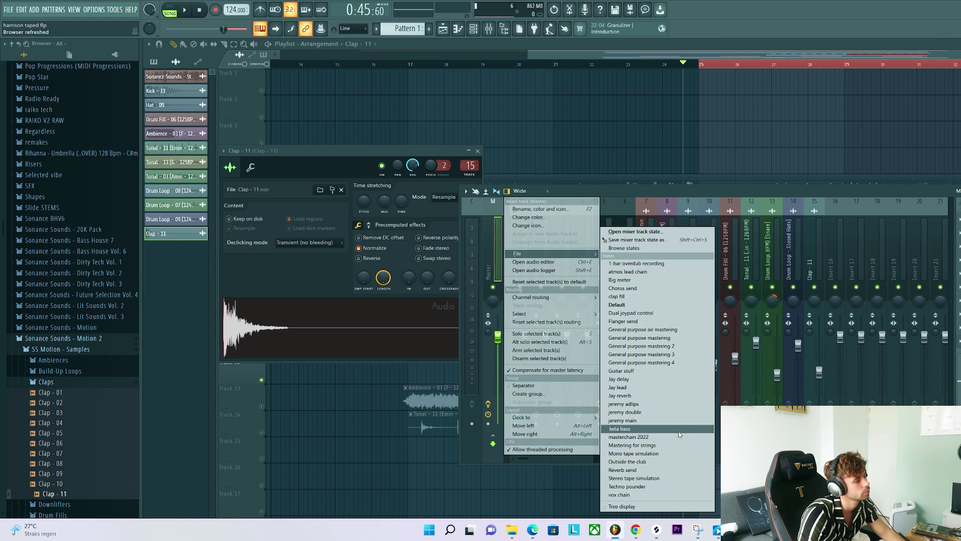
{"action": "left_click", "coordinate": [689, 440]}
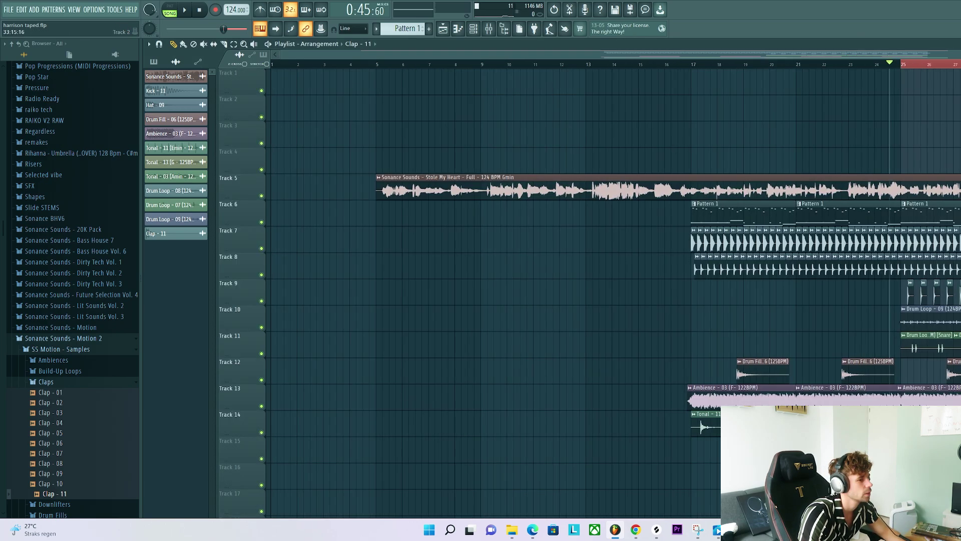
Audition Downlifter - 05, Uplifter - 03 and Build-Up Loop - 03 on their own, and examine the FabFilter Pro-MB automation before bar 25.
{"action": "left_click_drag", "start_coordinate": [902, 72], "coordinate": [960, 75]}
{"action": "scroll", "coordinate": [948, 200], "scroll_direction": "up", "scroll_amount": 2}
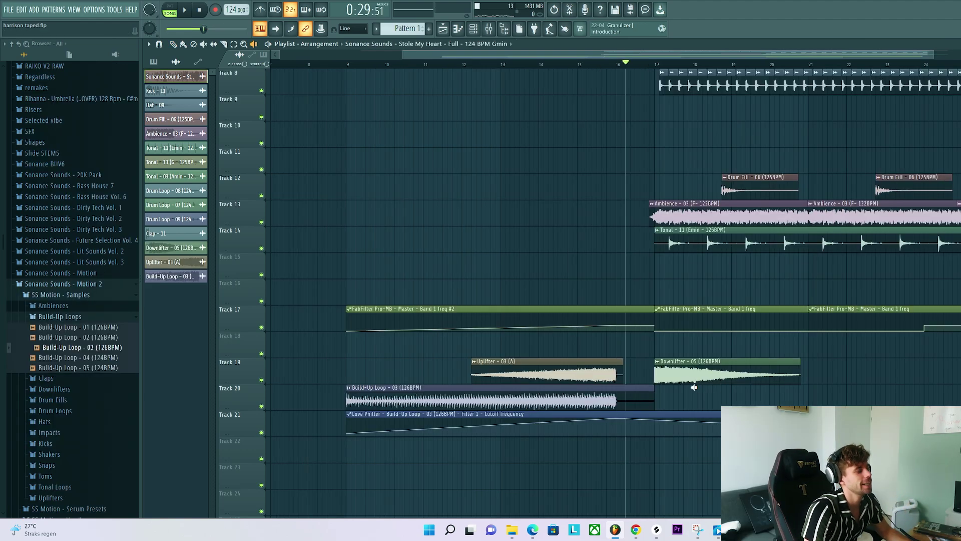
{"action": "left_click", "coordinate": [660, 372]}
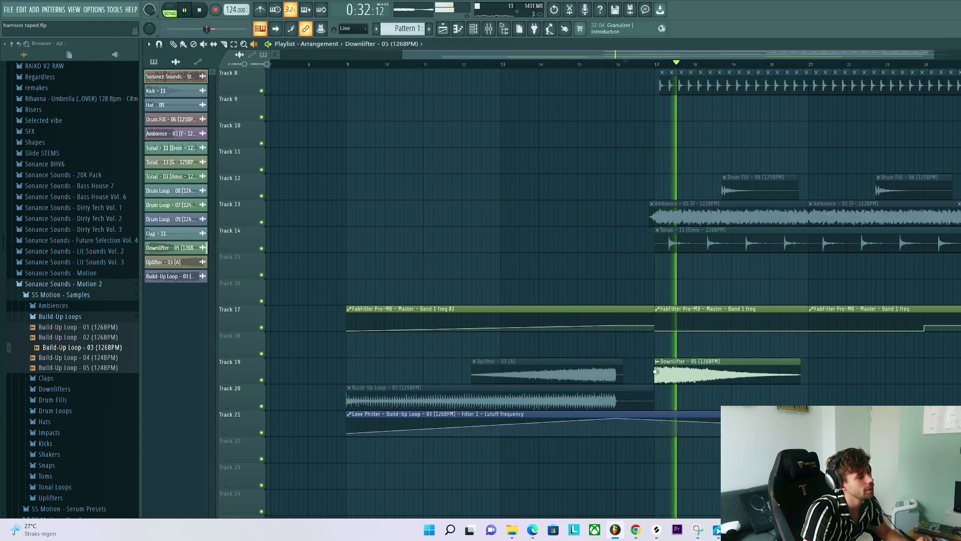
{"action": "left_click", "coordinate": [960, 373]}
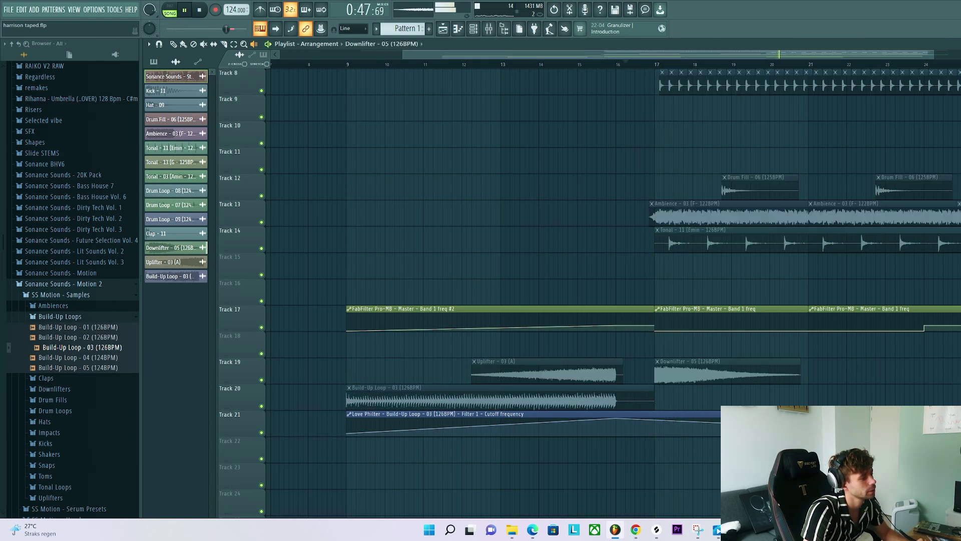
{"action": "left_click", "coordinate": [550, 394]}
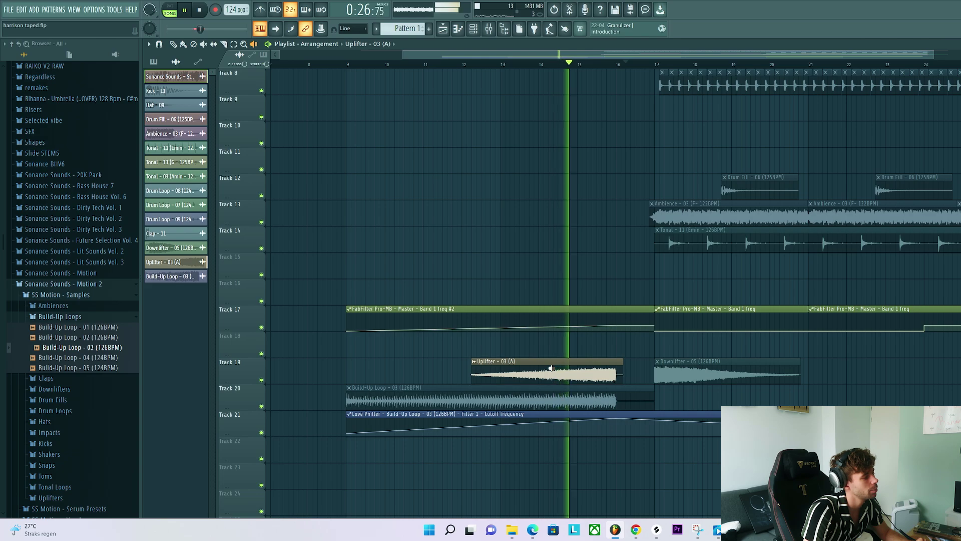
{"action": "left_click", "coordinate": [565, 392]}
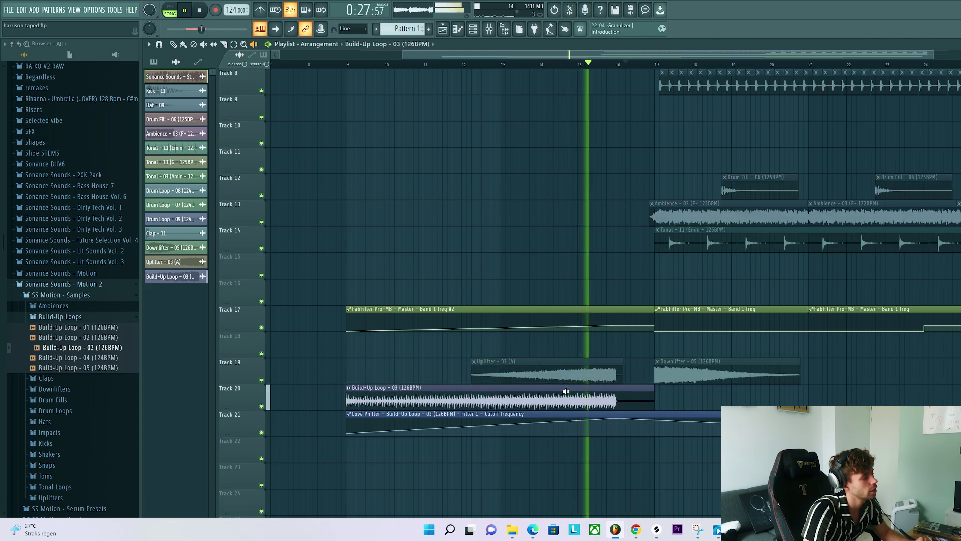
{"action": "scroll", "coordinate": [642, 428], "scroll_direction": "up", "scroll_amount": 3}
{"action": "scroll", "coordinate": [589, 419], "scroll_direction": "right", "scroll_amount": 3}
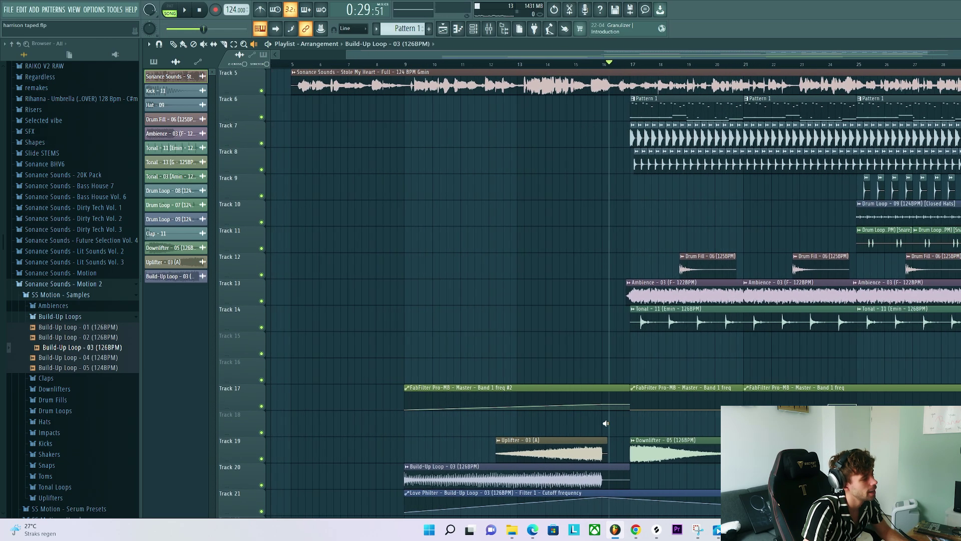
{"action": "left_click", "coordinate": [835, 404]}
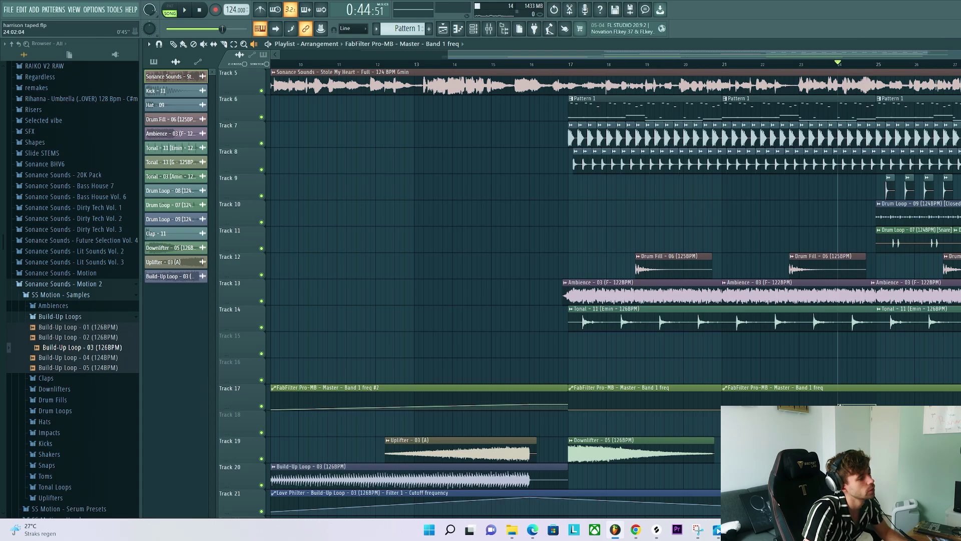
{"action": "scroll", "coordinate": [545, 388], "scroll_direction": "down", "scroll_amount": 3}
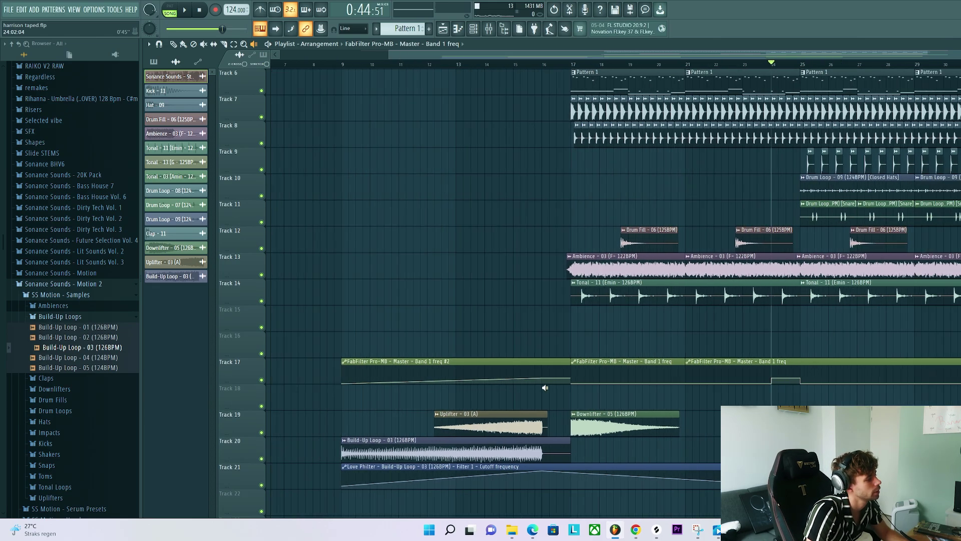
Copy Pattern 1 twice on Track 6 so that it plays from bar 9 up to bar 16.
{"action": "scroll", "coordinate": [544, 388], "scroll_direction": "left", "scroll_amount": 3}
{"action": "scroll", "coordinate": [541, 385], "scroll_direction": "up", "scroll_amount": 1}
{"action": "scroll", "coordinate": [545, 416], "scroll_direction": "up", "scroll_amount": 5}
{"action": "left_click", "coordinate": [426, 64]}
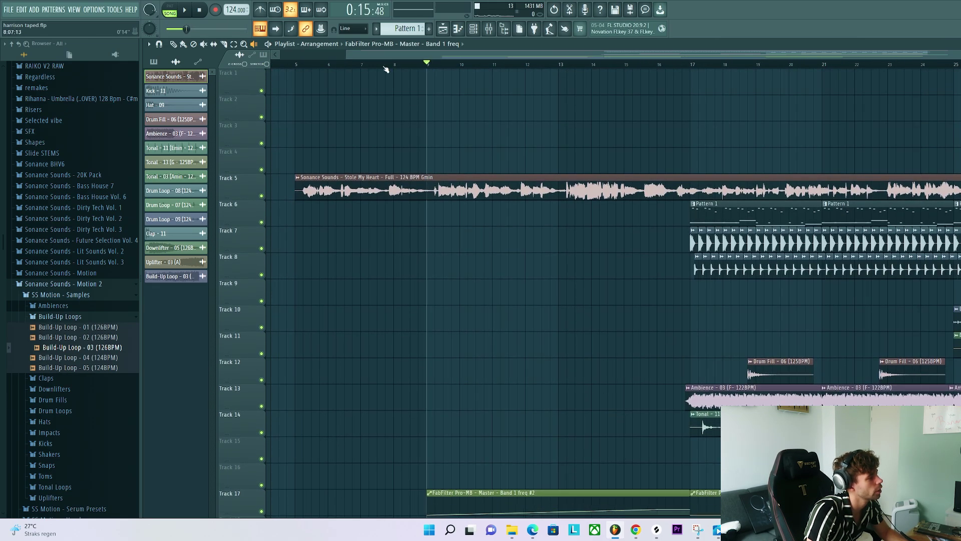
{"action": "left_click_drag", "start_coordinate": [712, 217], "coordinate": [454, 233]}
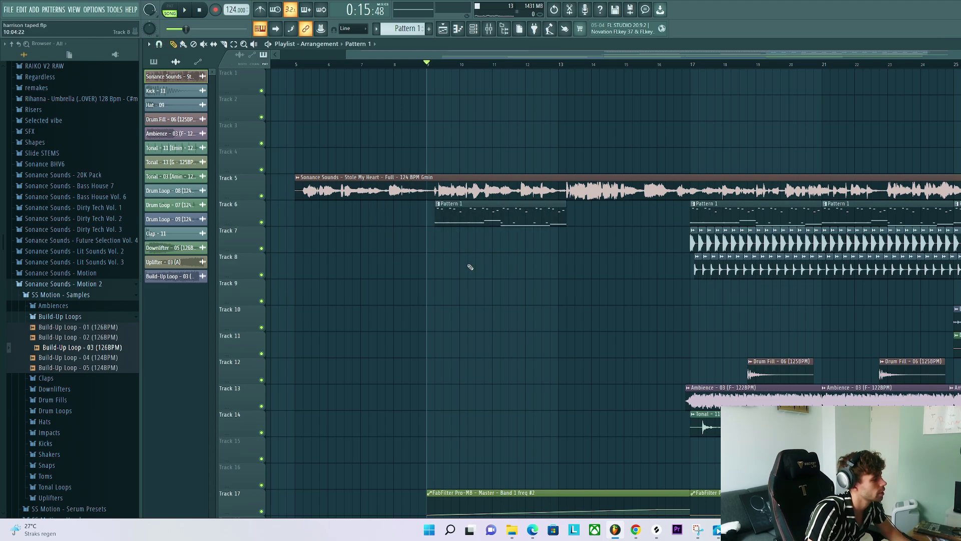
{"action": "scroll", "coordinate": [425, 255], "scroll_direction": "up", "scroll_amount": 2}
{"action": "left_click_drag", "start_coordinate": [521, 218], "coordinate": [526, 219]}
{"action": "left_click_drag", "start_coordinate": [535, 219], "coordinate": [697, 218]}
Add Fruity Love Philter to the Serum #2 mixer track and create an automation clip for its Filter 1 cutoff frequency.
{"action": "key", "text": "F9"}
{"action": "left_click", "coordinate": [959, 286]}
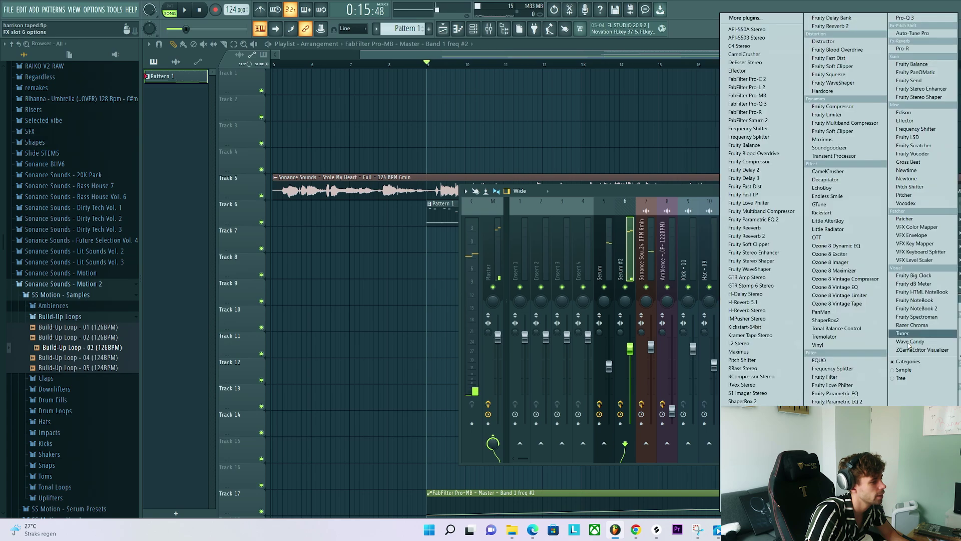
{"action": "left_click", "coordinate": [846, 385]}
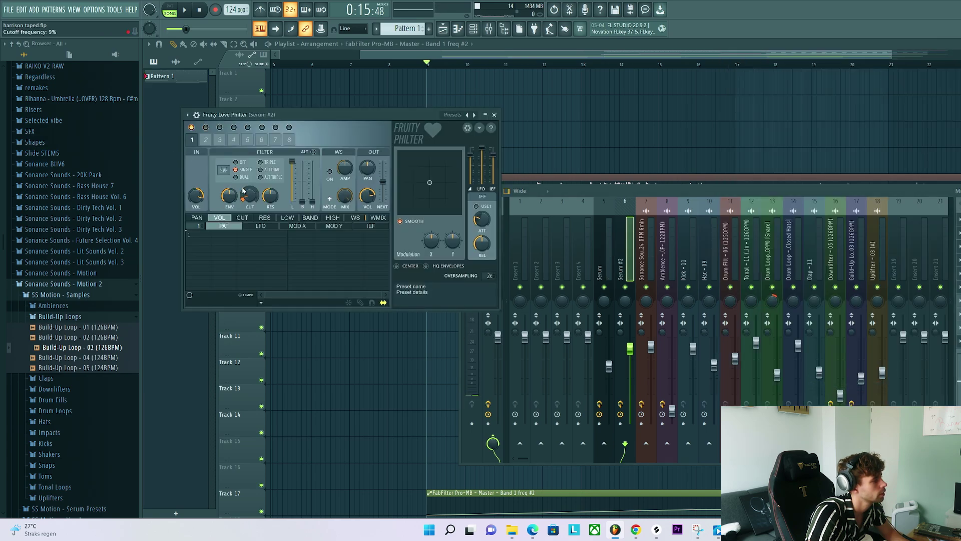
{"action": "right_click", "coordinate": [249, 195]}
{"action": "left_click", "coordinate": [283, 256]}
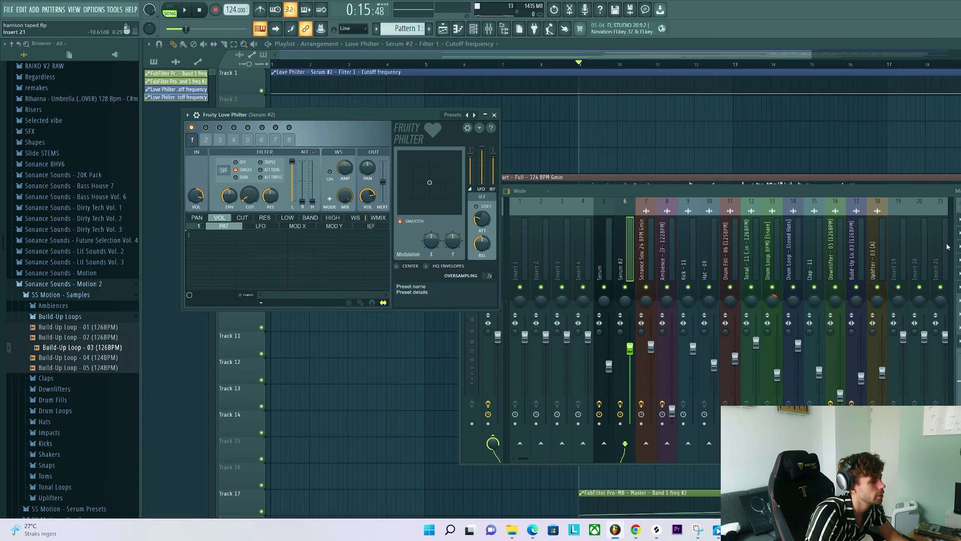
Automate the Love Philter mix level to drop at bar 17, place the cutoff automation on Track 4 from bar 9, and play it.
{"action": "right_click", "coordinate": [960, 219]}
{"action": "left_click", "coordinate": [960, 280]}
{"action": "left_click_drag", "start_coordinate": [542, 82], "coordinate": [848, 164]}
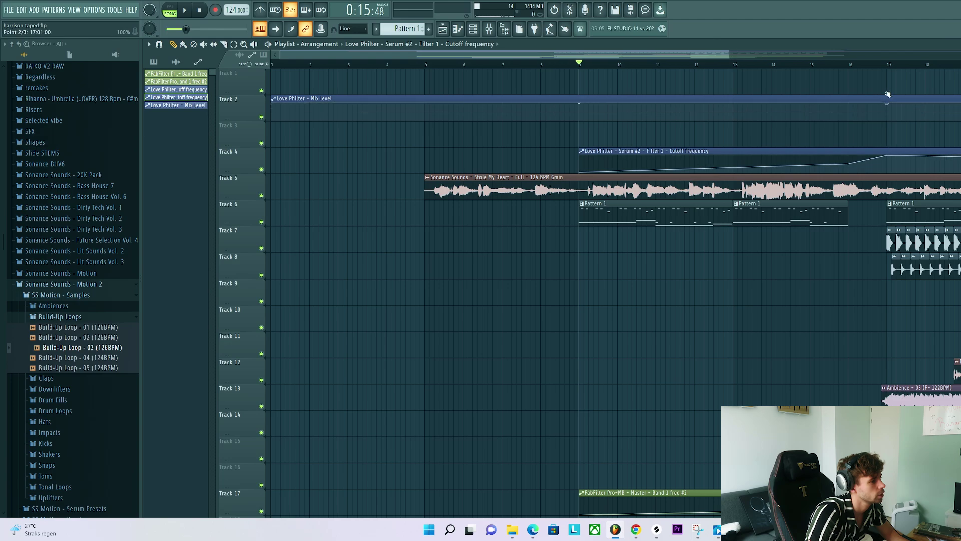
{"action": "key", "text": "space"}
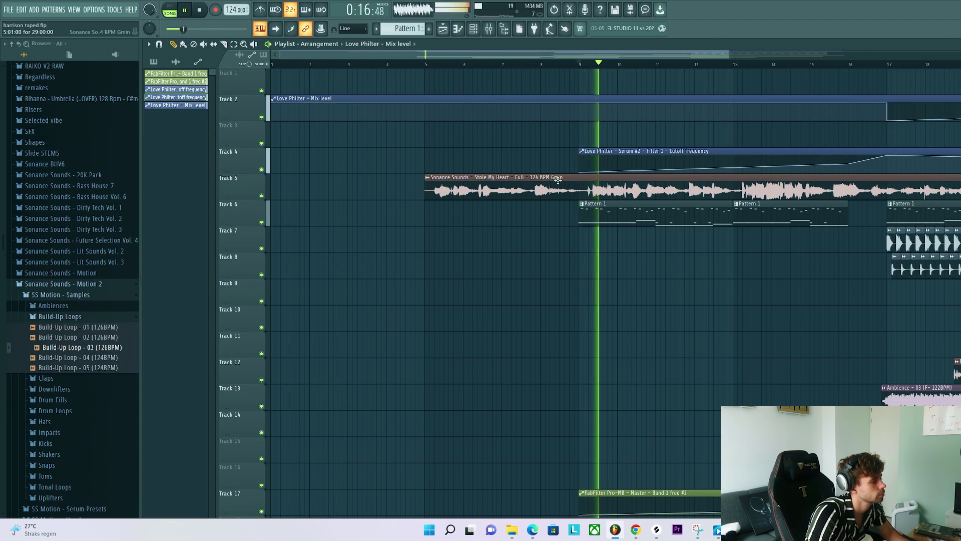
Copy the Downlifter - 05 clip from bar 17 to bar 9 on Track 19.
{"action": "scroll", "coordinate": [591, 171], "scroll_direction": "down", "scroll_amount": 2}
{"action": "scroll", "coordinate": [591, 172], "scroll_direction": "down", "scroll_amount": 2}
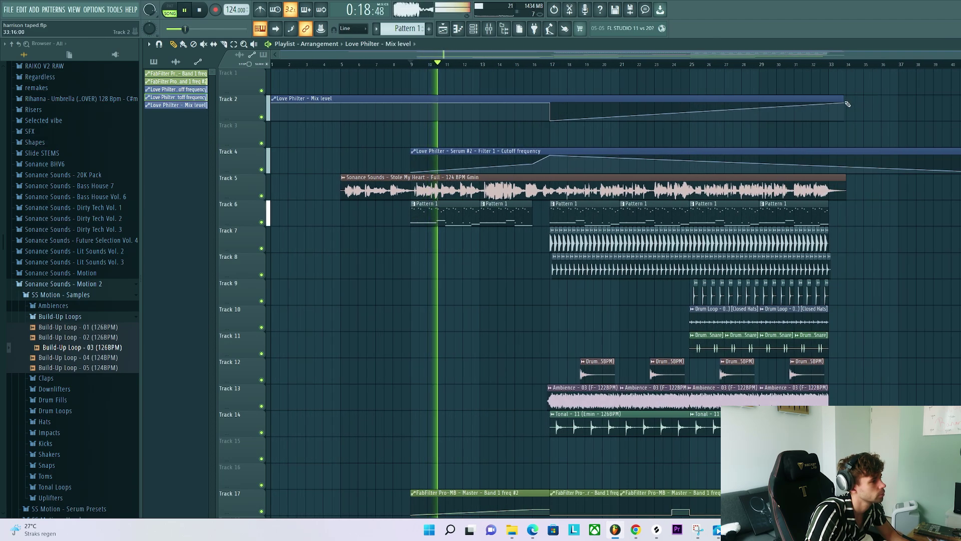
{"action": "scroll", "coordinate": [412, 296], "scroll_direction": "up", "scroll_amount": 3}
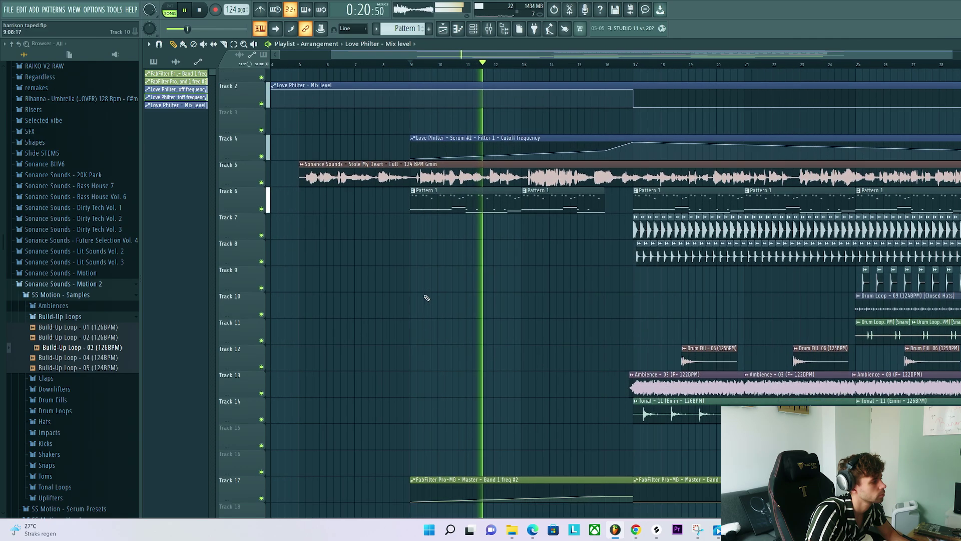
{"action": "scroll", "coordinate": [457, 317], "scroll_direction": "down", "scroll_amount": 4}
{"action": "scroll", "coordinate": [478, 381], "scroll_direction": "up", "scroll_amount": 2}
{"action": "scroll", "coordinate": [479, 380], "scroll_direction": "up", "scroll_amount": 2}
{"action": "scroll", "coordinate": [410, 358], "scroll_direction": "up", "scroll_amount": 1}
{"action": "scroll", "coordinate": [410, 358], "scroll_direction": "down", "scroll_amount": 6}
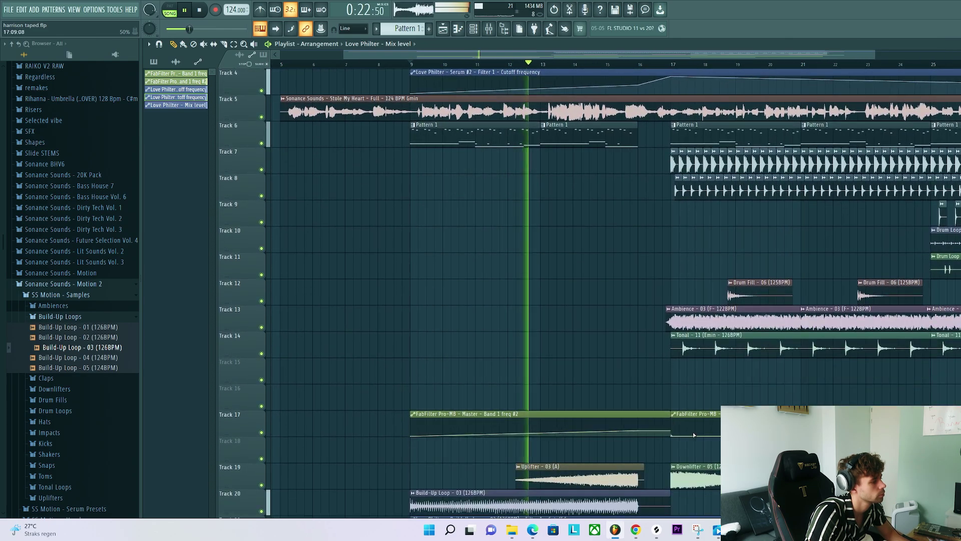
{"action": "left_click_drag", "start_coordinate": [692, 396], "coordinate": [481, 396]}
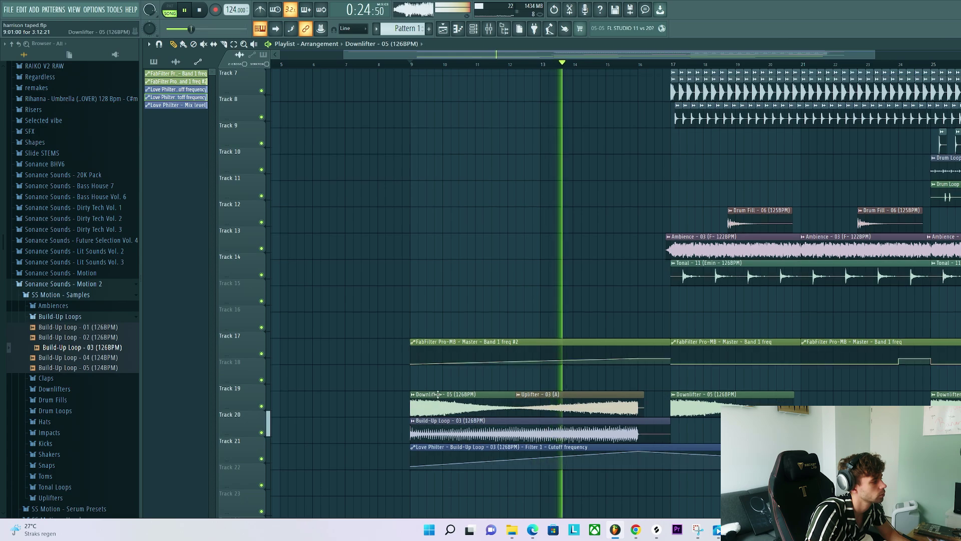
Copy the Ambience - 03 and Tonal - 11 loops to bar 9 on Tracks 13 and 14, and trim the overlap at bar 17.
{"action": "scroll", "coordinate": [481, 401], "scroll_direction": "up", "scroll_amount": 6}
{"action": "mouse_move", "coordinate": [607, 399]}
{"action": "left_mouse_down"}
{"action": "mouse_move", "coordinate": [883, 421]}
{"action": "mouse_move", "coordinate": [746, 404]}
{"action": "mouse_move", "coordinate": [622, 407]}
{"action": "left_mouse_up"}
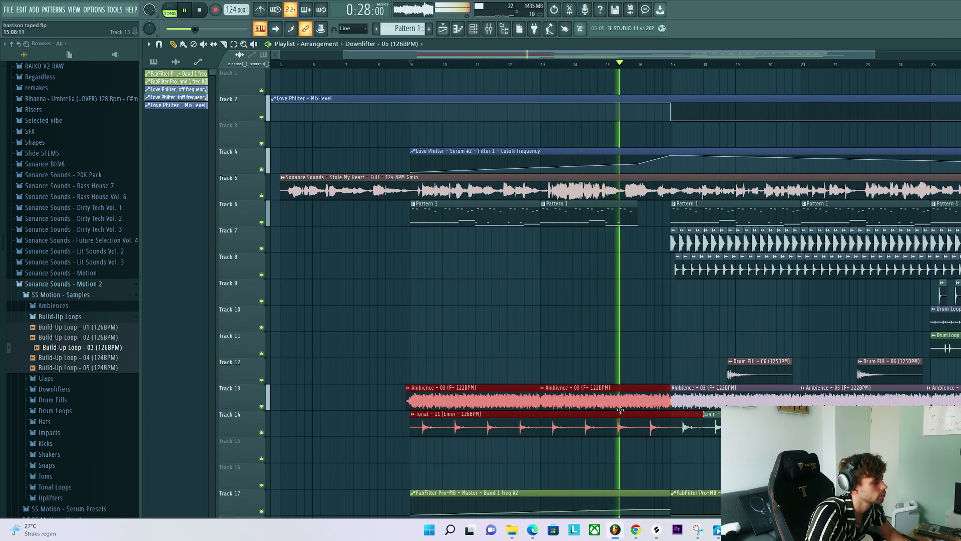
{"action": "left_click", "coordinate": [644, 478], "text": "ctrl"}
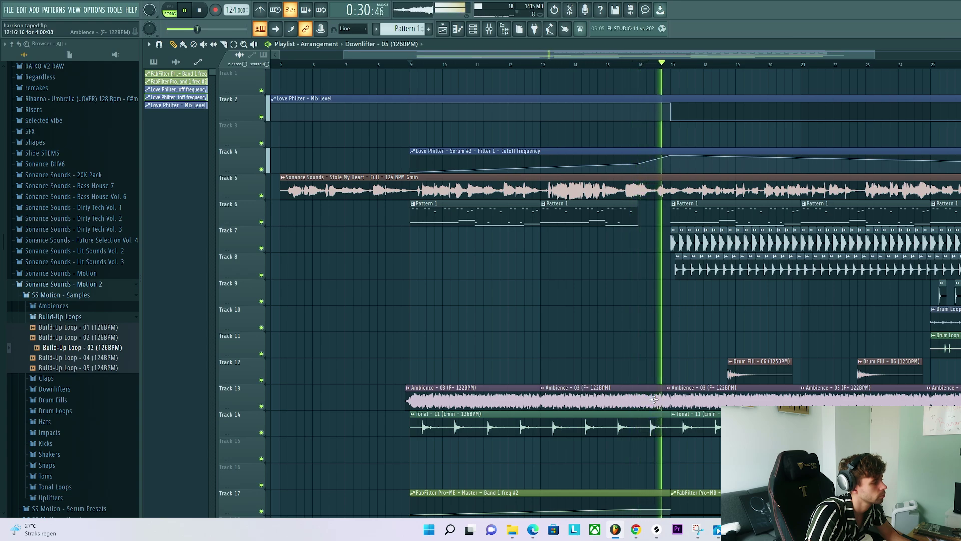
{"action": "left_click", "coordinate": [664, 425], "text": "ctrl"}
{"action": "left_click_drag", "start_coordinate": [701, 429], "coordinate": [635, 436]}
{"action": "key", "text": "space"}
Open Pattern 1 in the channel rack and clone its Serum channel.
{"action": "scroll", "coordinate": [451, 220], "scroll_direction": "up", "scroll_amount": 2}
{"action": "double_click", "coordinate": [454, 215]}
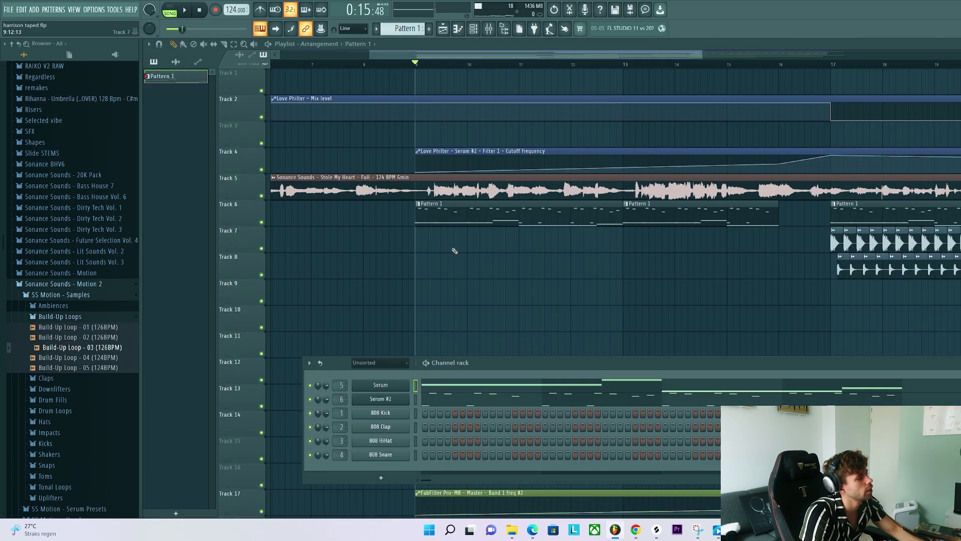
{"action": "key", "text": "alt+c"}
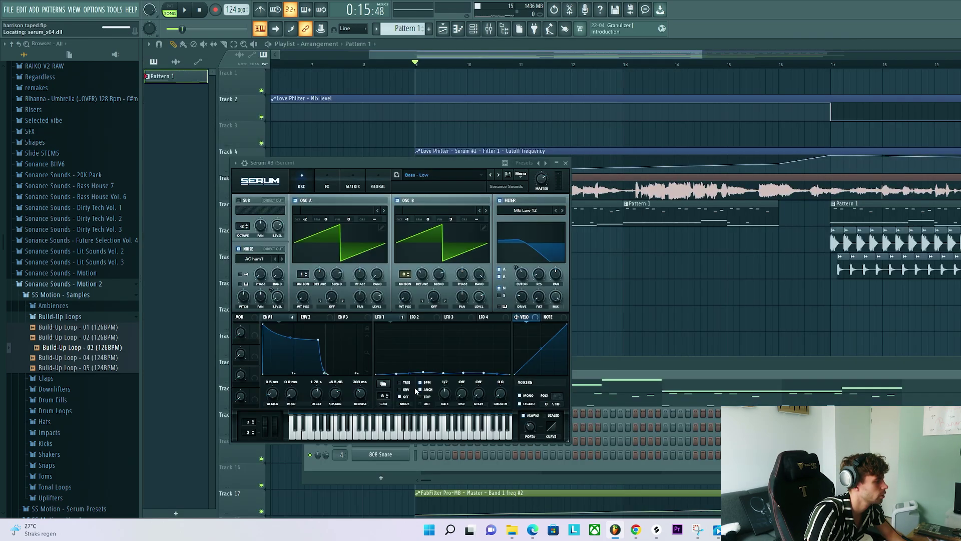
{"action": "left_click", "coordinate": [623, 369]}
Create a new pattern and add a LABS instrument, trying notes on its Soft Piano preset.
{"action": "left_click", "coordinate": [429, 28]}
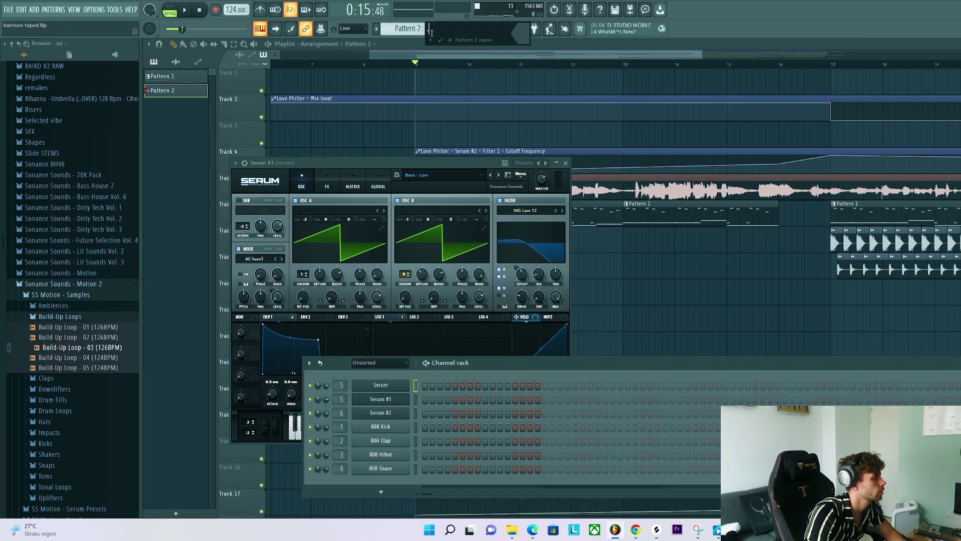
{"action": "key", "text": "Return"}
{"action": "left_click", "coordinate": [33, 9]}
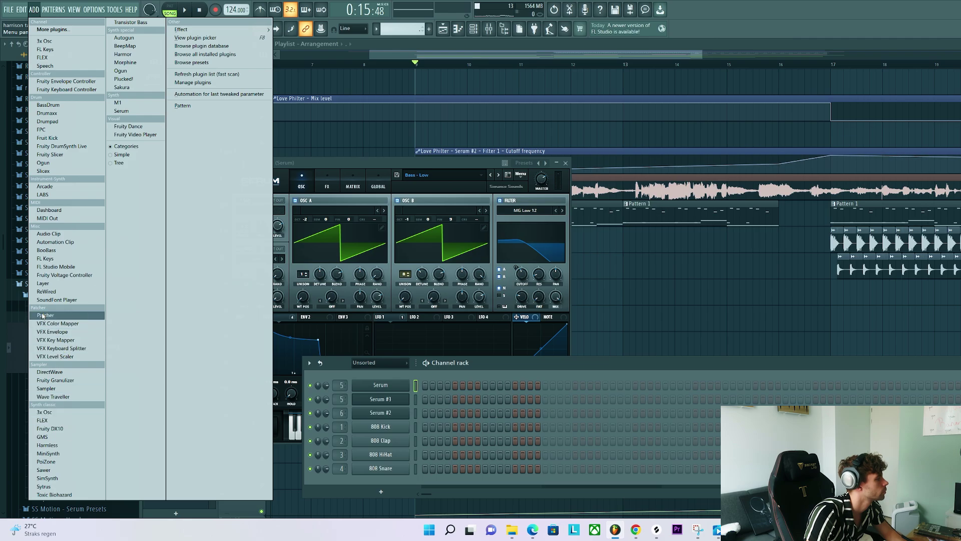
{"action": "left_click", "coordinate": [42, 194]}
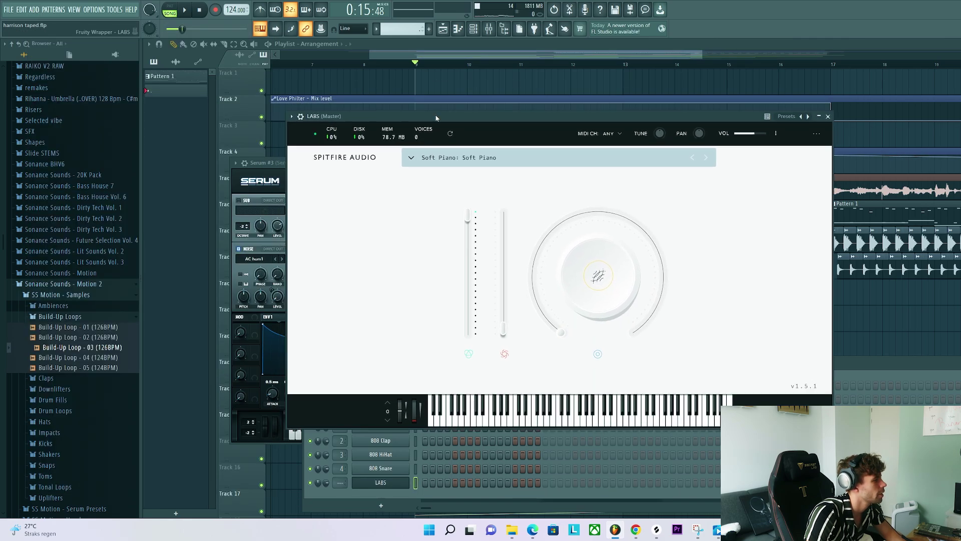
{"action": "left_click_drag", "start_coordinate": [436, 118], "coordinate": [436, 123]}
{"action": "key", "text": "x"}
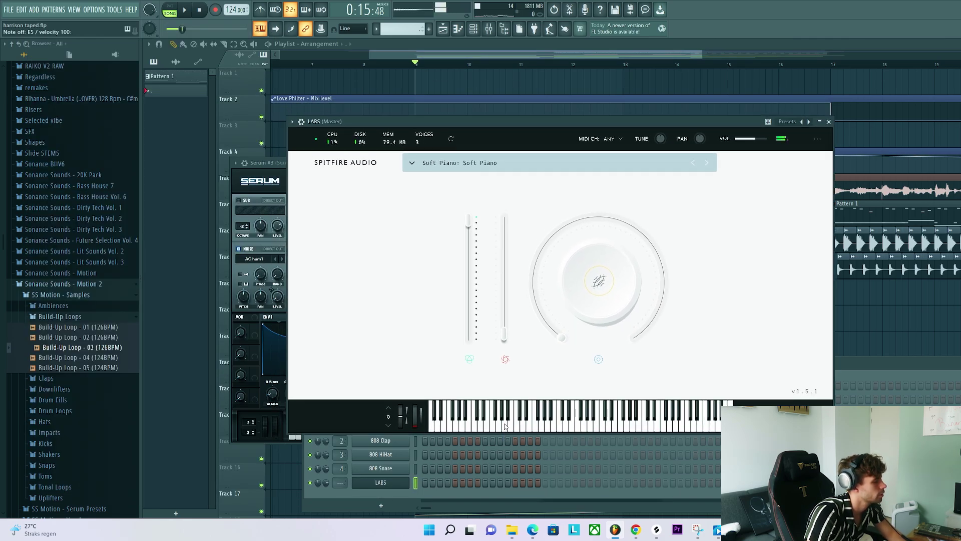
Paste the copied bass notes into the LABS channel and open them in the piano roll.
{"action": "left_click", "coordinate": [415, 482]}
{"action": "left_click", "coordinate": [417, 484]}
{"action": "key", "text": "ctrl+v"}
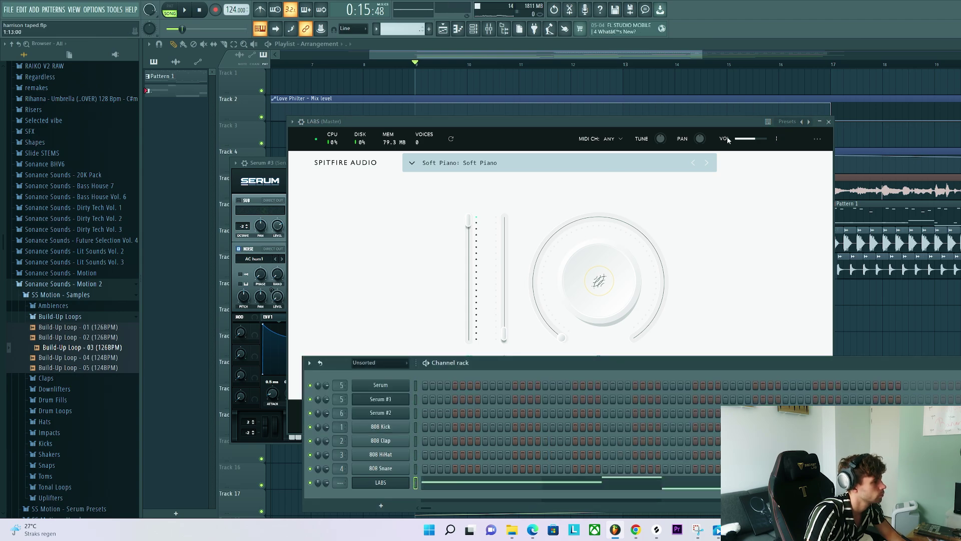
{"action": "left_click", "coordinate": [521, 485]}
{"action": "left_click", "coordinate": [497, 484]}
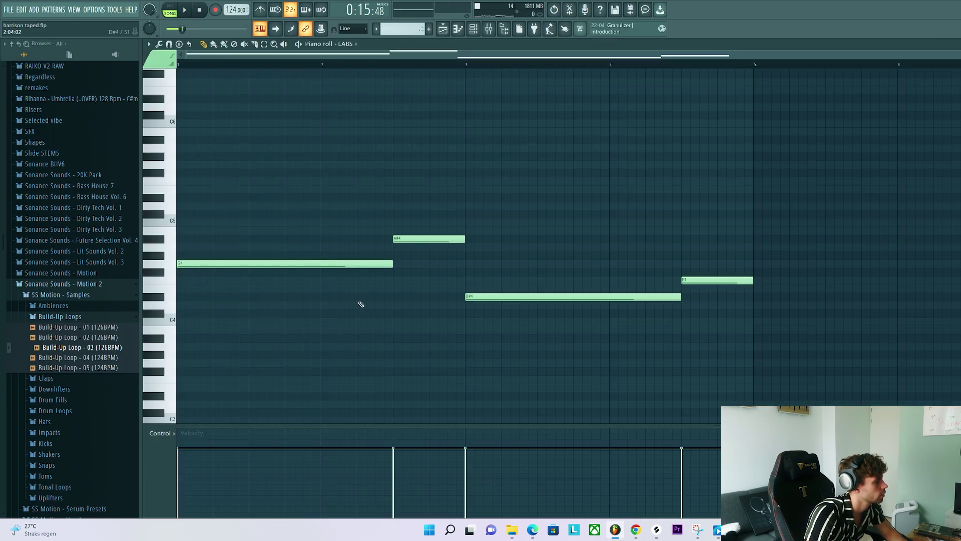
Turn the four LABS notes into G, A#, D# and F chords with lower-octave roots, and play them back.
{"action": "left_click", "coordinate": [201, 239]}
{"action": "scroll", "coordinate": [203, 266], "scroll_direction": "up", "scroll_amount": 2}
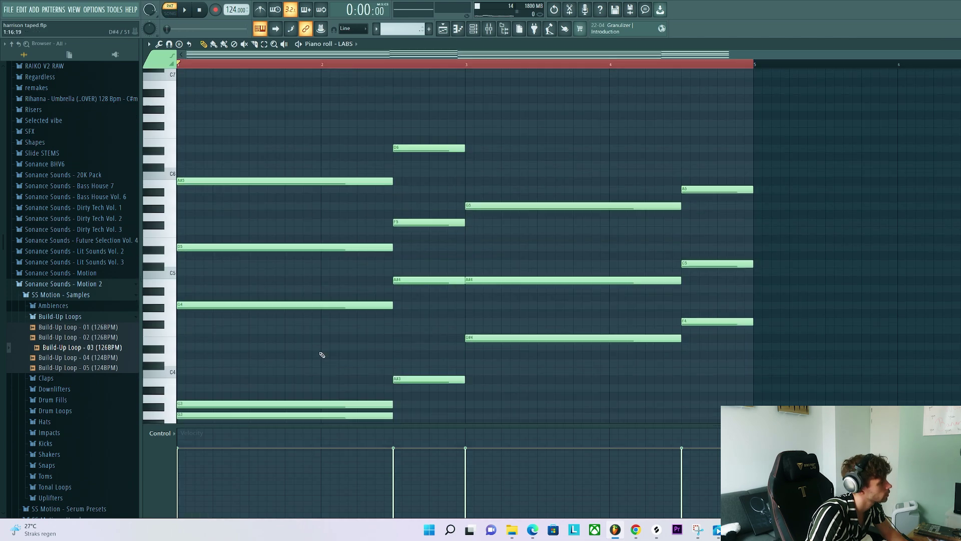
{"action": "scroll", "coordinate": [320, 353], "scroll_direction": "down", "scroll_amount": 1}
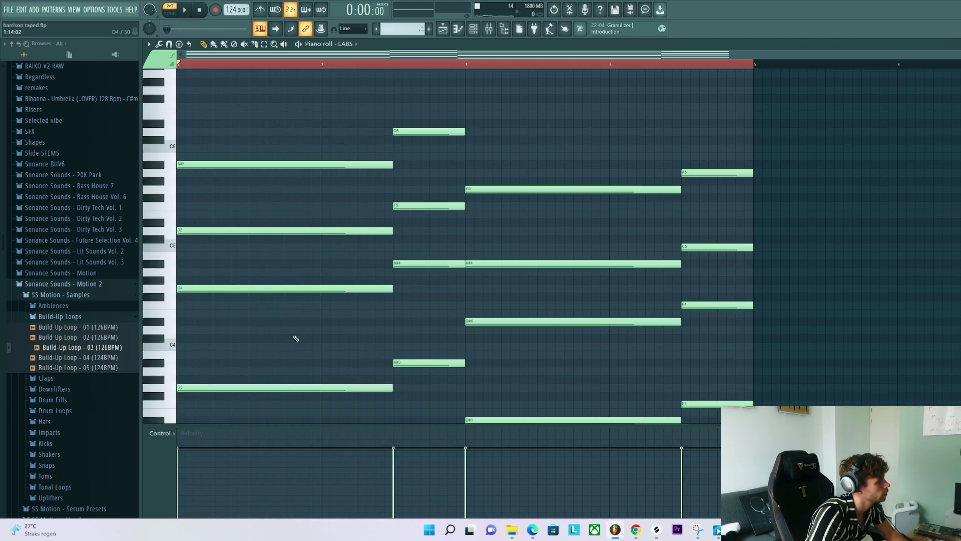
{"action": "scroll", "coordinate": [296, 337], "scroll_direction": "down", "scroll_amount": 1}
{"action": "key", "text": "space"}
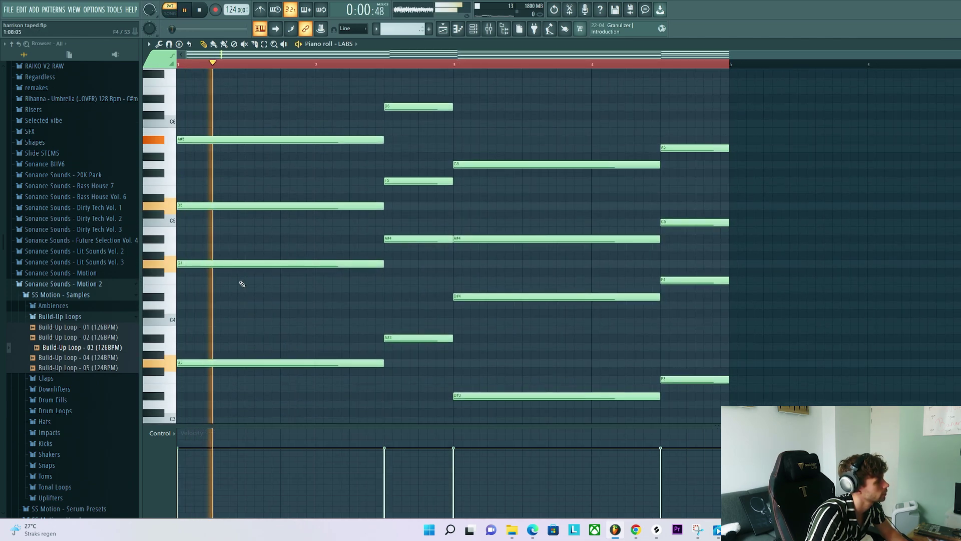
{"action": "left_click_drag", "start_coordinate": [346, 104], "coordinate": [718, 326]}
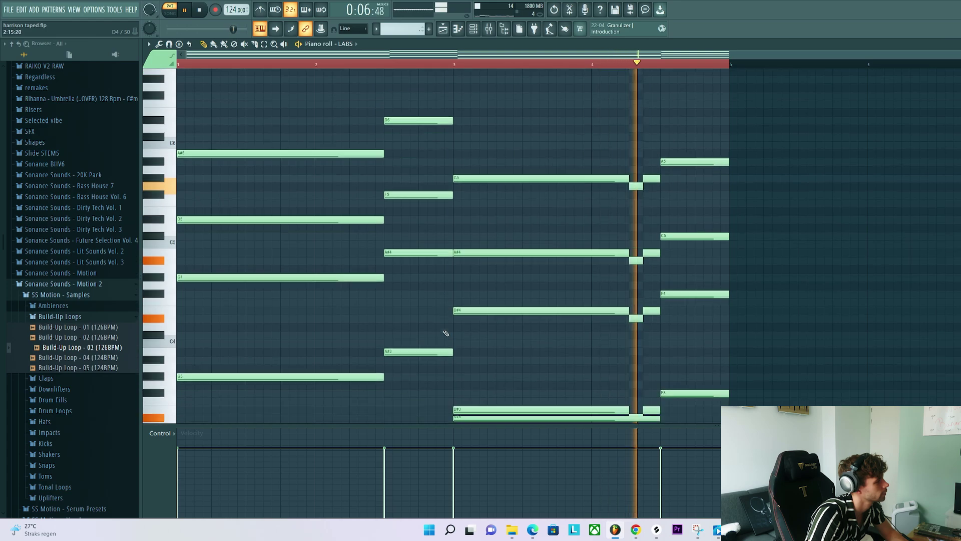
{"action": "scroll", "coordinate": [444, 335], "scroll_direction": "down", "scroll_amount": 1}
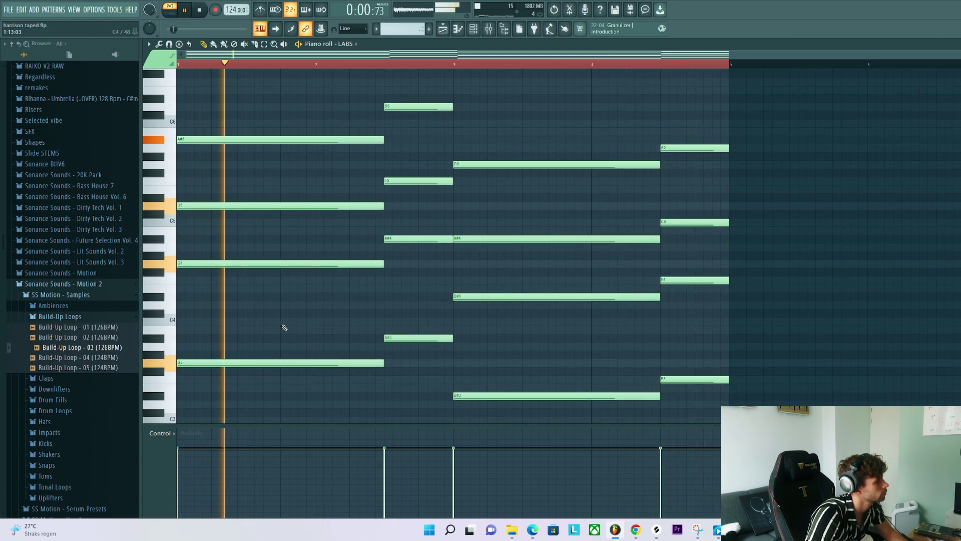
Place the LABS chord pattern on Track 8 at bars 9 and 13, trimming the second clip to end at bar 16.
{"action": "key", "text": "F7"}
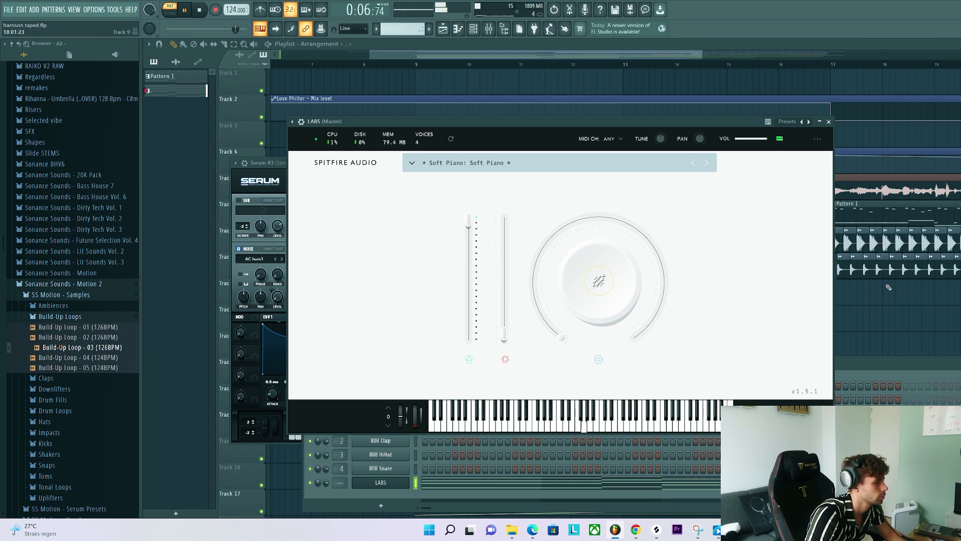
{"action": "key", "text": "F12"}
{"action": "left_click", "coordinate": [435, 271]}
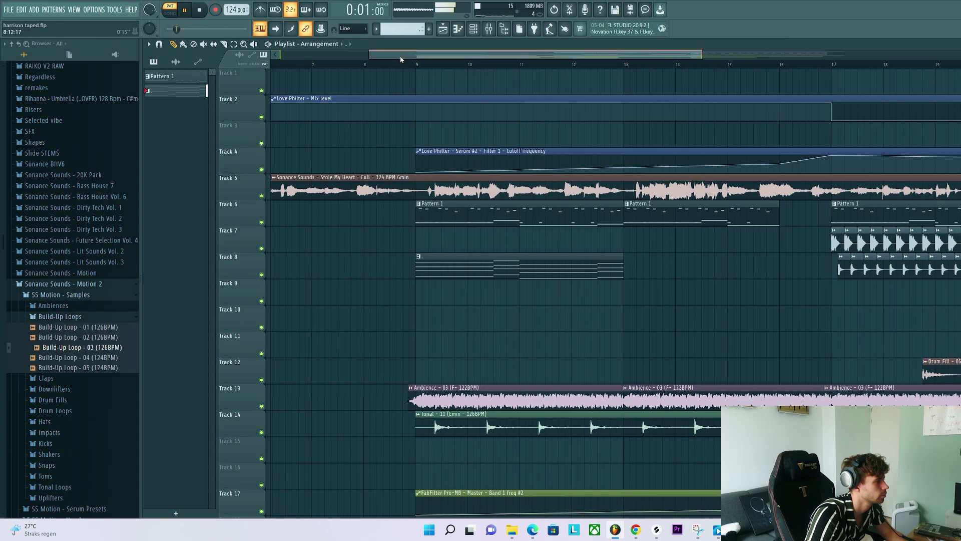
{"action": "key", "text": "l"}
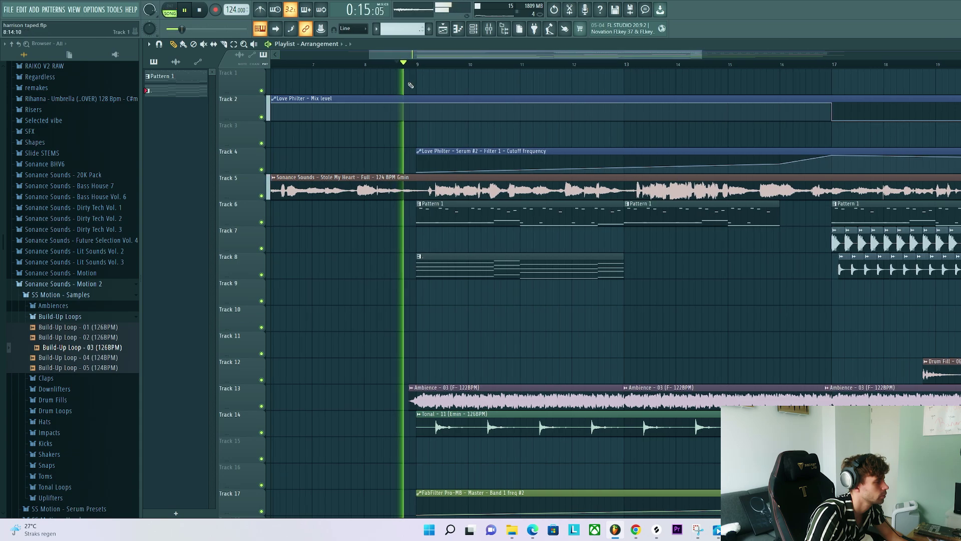
{"action": "left_click", "coordinate": [628, 270]}
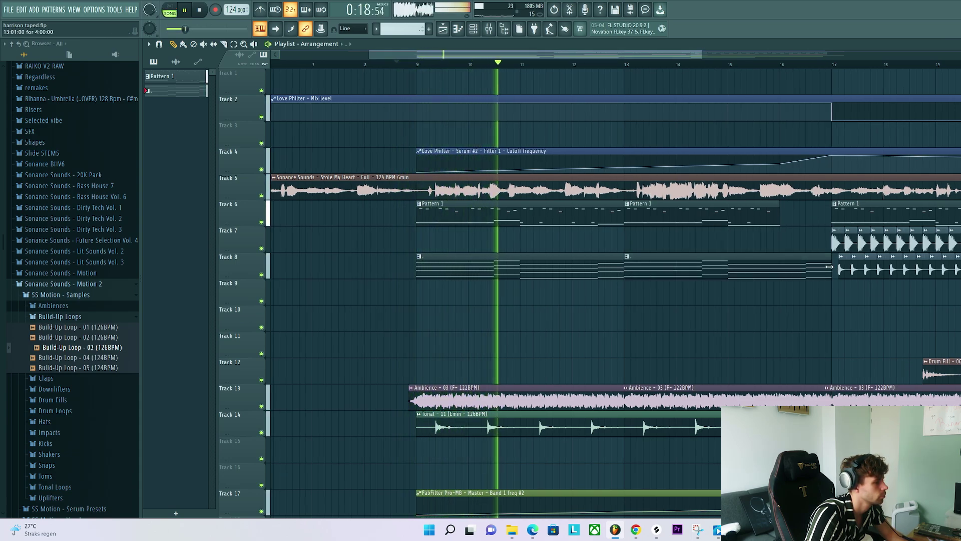
{"action": "left_click_drag", "start_coordinate": [829, 272], "coordinate": [776, 287]}
{"action": "key", "text": "space"}
{"action": "left_click", "coordinate": [421, 291]}
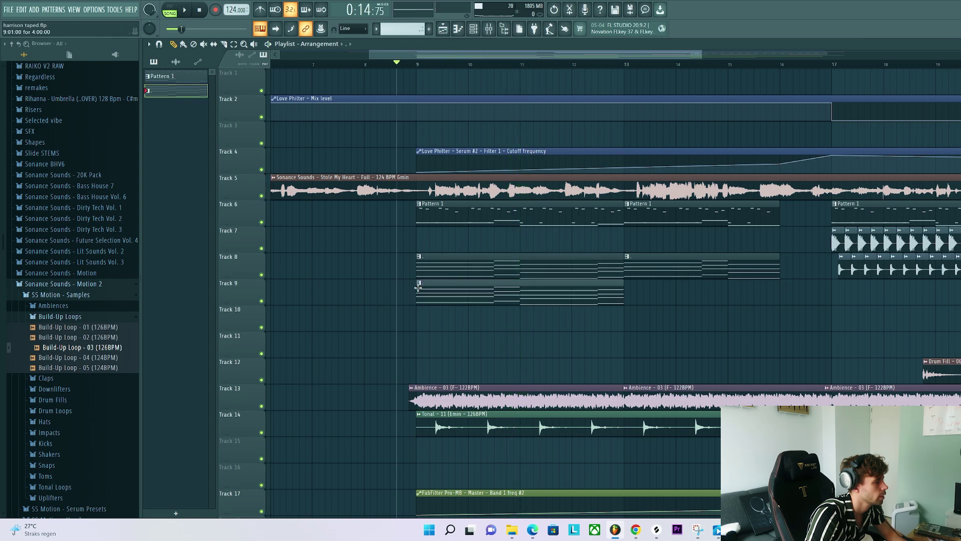
{"action": "right_click", "coordinate": [418, 287]}
{"action": "left_click", "coordinate": [446, 341]}
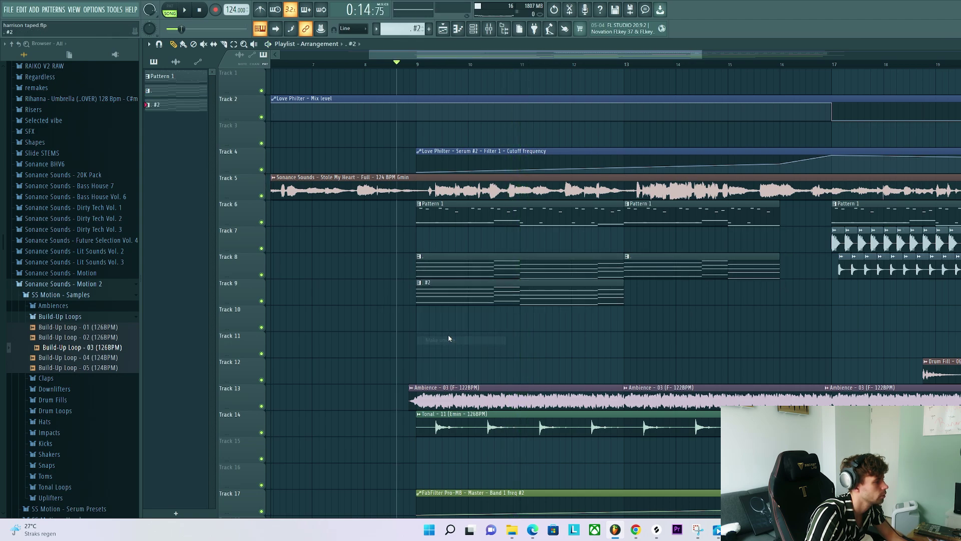
{"action": "right_click", "coordinate": [453, 294]}
Clone the LABS channel with its chords, load Strings: Long in the clone, and mute the piano to hear the strings.
{"action": "double_click", "coordinate": [457, 268]}
{"action": "key", "text": "Escape"}
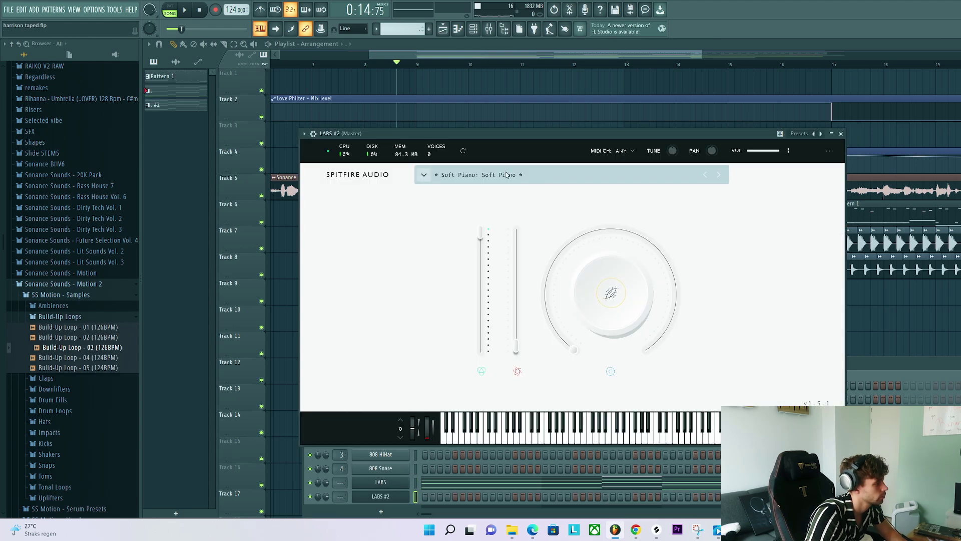
{"action": "left_click", "coordinate": [454, 176]}
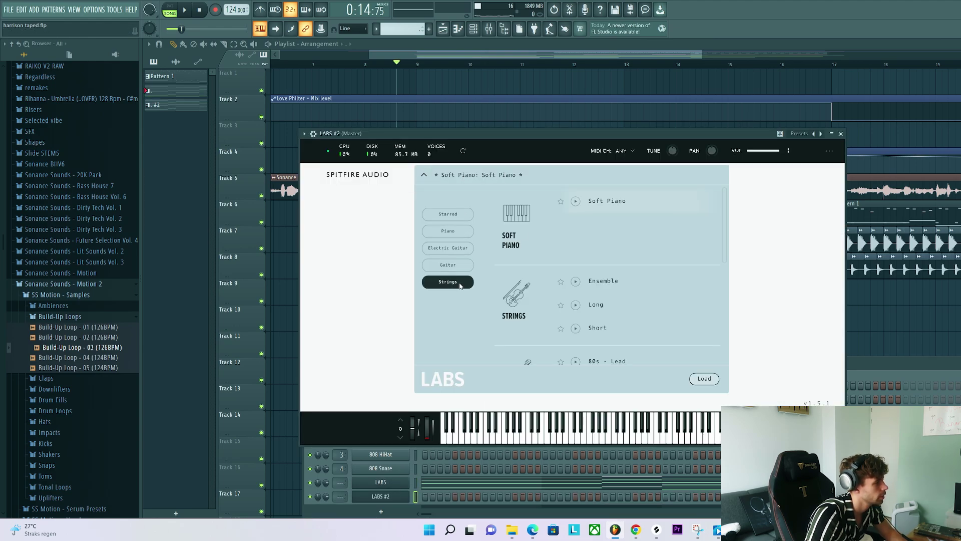
{"action": "left_click", "coordinate": [460, 283]}
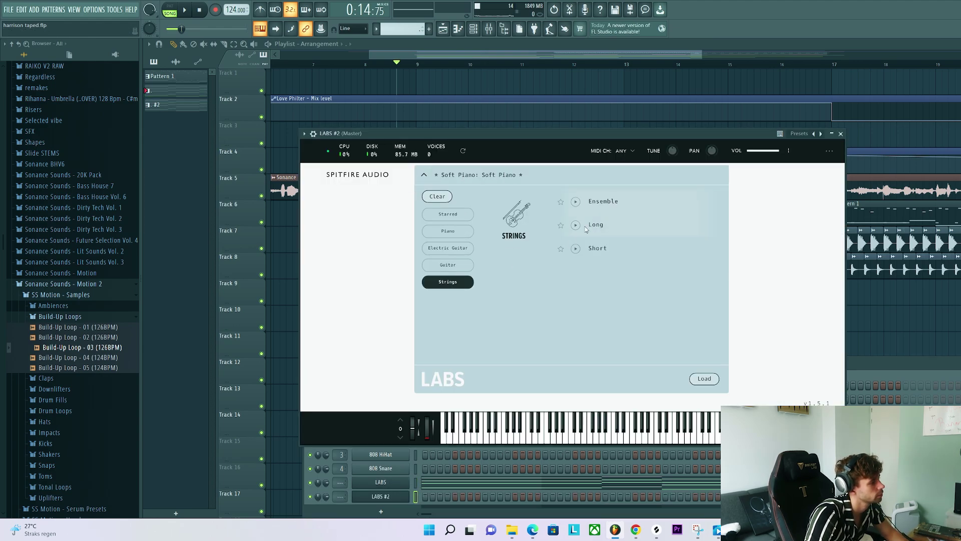
{"action": "left_click", "coordinate": [587, 230]}
{"action": "left_click", "coordinate": [311, 484]}
{"action": "key", "text": "space"}
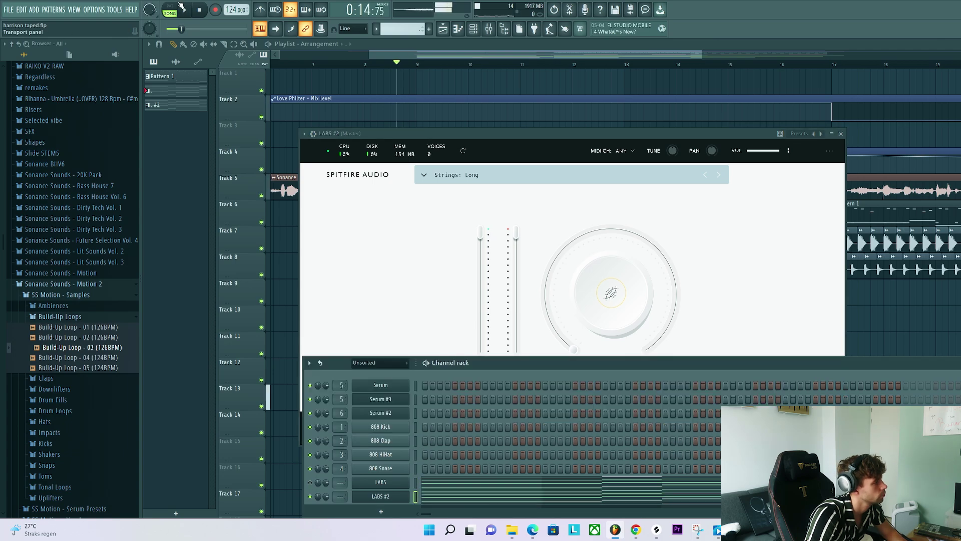
{"action": "left_click_drag", "start_coordinate": [846, 363], "coordinate": [833, 270]}
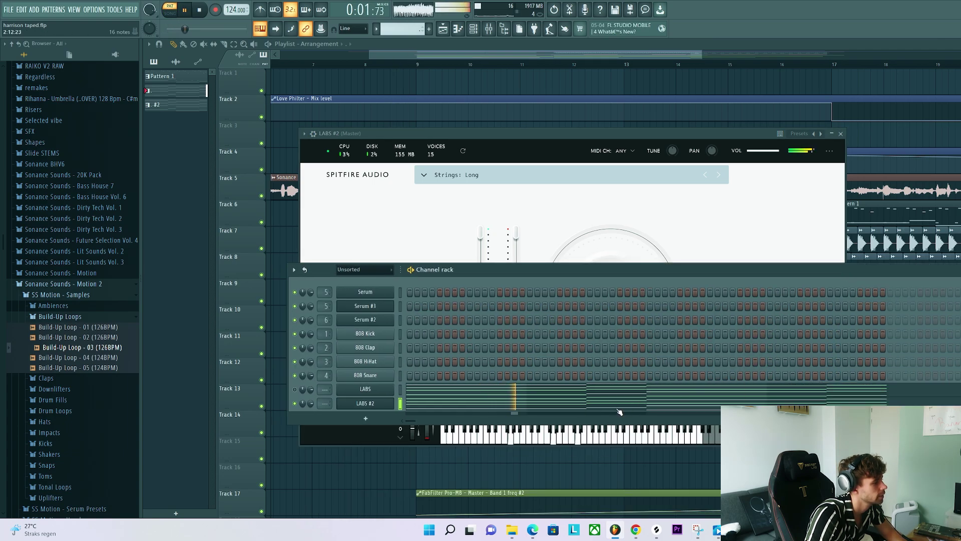
Transpose the LABS #2 string chords up one octave and play them back.
{"action": "left_click", "coordinate": [460, 398]}
{"action": "key", "text": "space"}
{"action": "key", "text": "ctrl+Up"}
{"action": "key", "text": "space"}
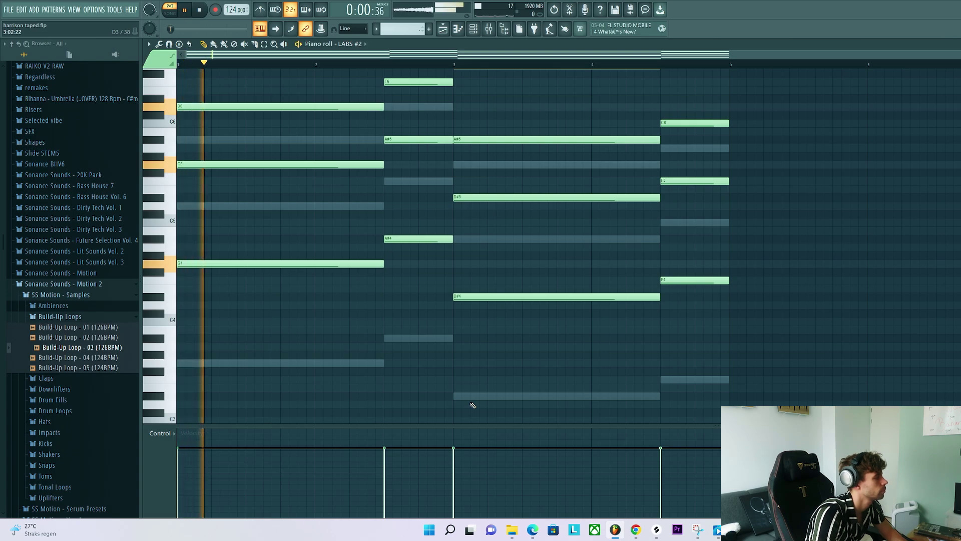
{"action": "key", "text": "Escape"}
{"action": "key", "text": "space"}
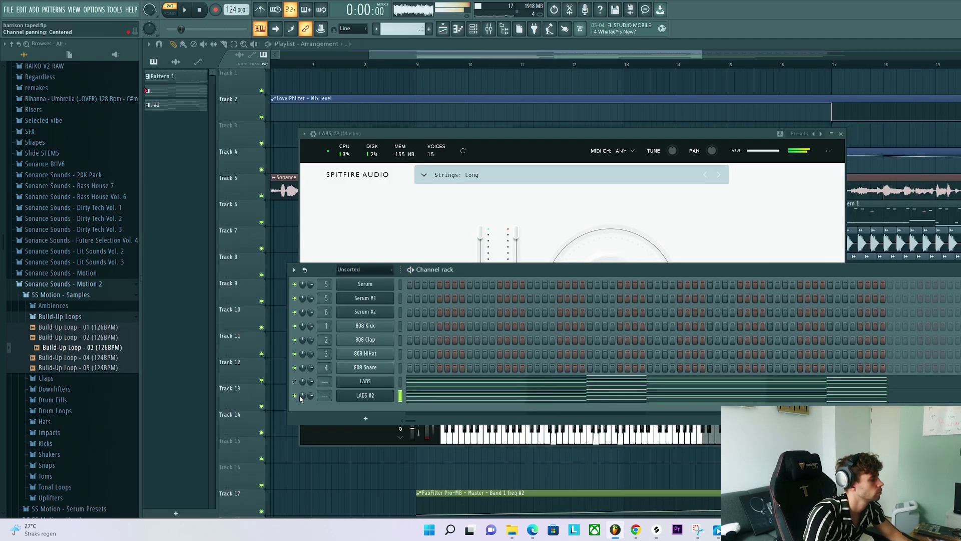
Route LABS to mixer track 19 and LABS #2 to mixer track 20, playing both layers together.
{"action": "left_click", "coordinate": [349, 383]}
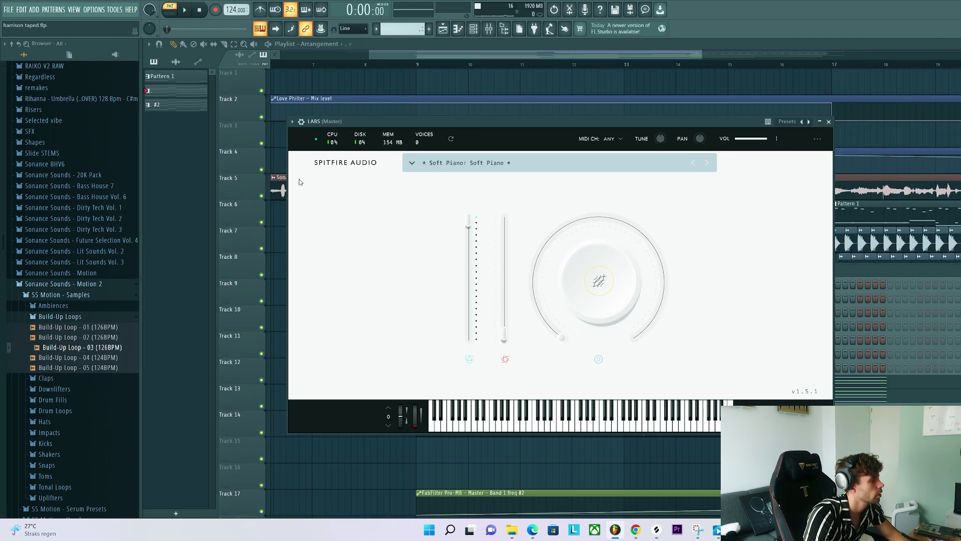
{"action": "left_click", "coordinate": [301, 123]}
{"action": "key", "text": "space"}
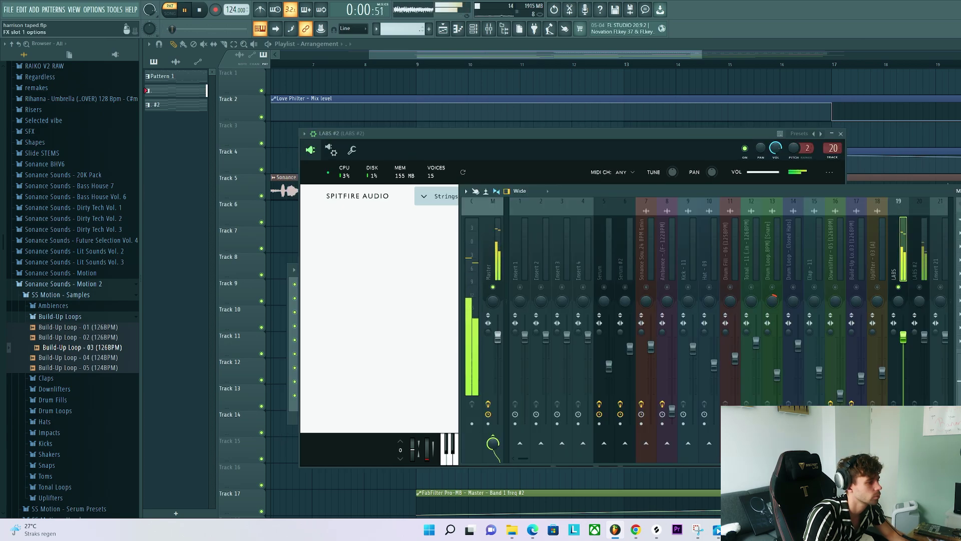
Add FabFilter Pro-Q 3 to the LABS mixer track with a slight low-mid dip and a low cut around 110 Hz.
{"action": "left_click", "coordinate": [936, 219]}
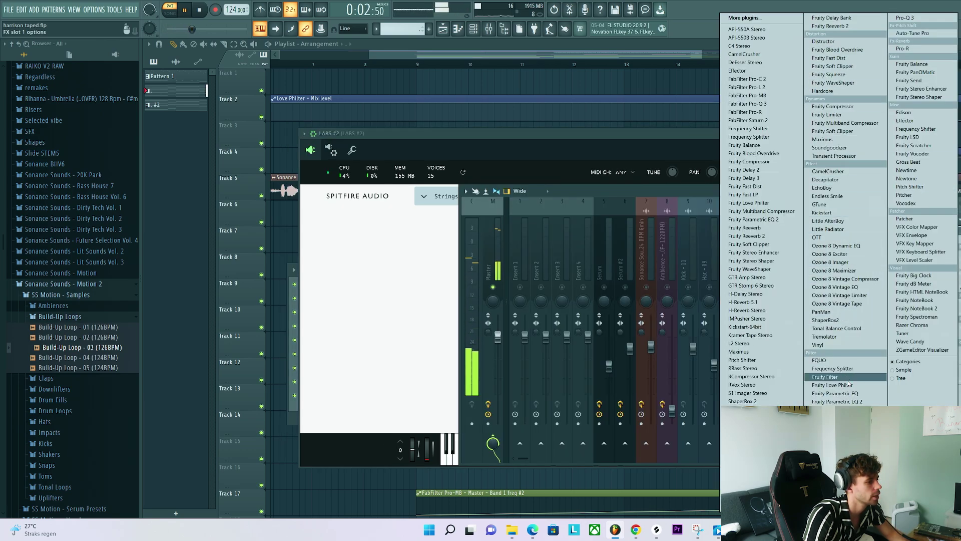
{"action": "left_click", "coordinate": [747, 104]}
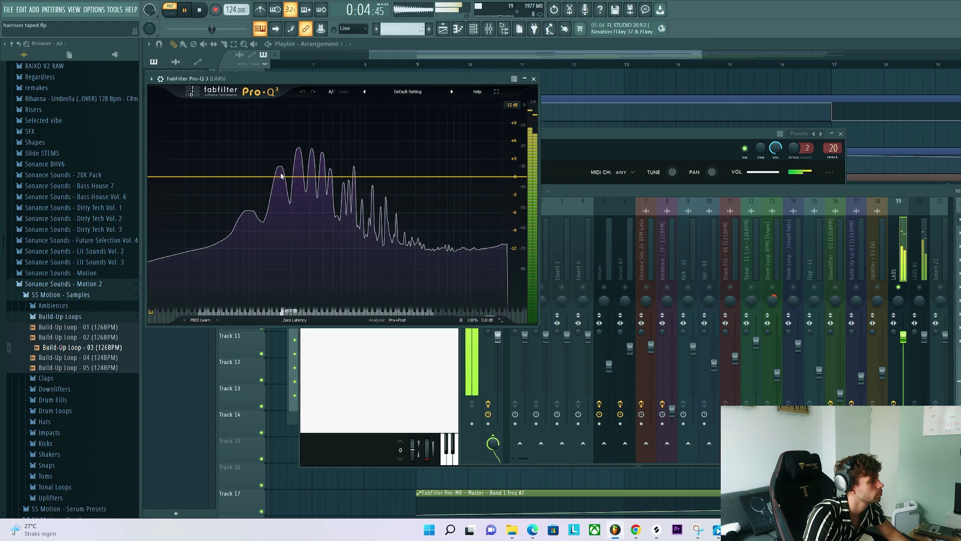
{"action": "left_click_drag", "start_coordinate": [279, 177], "coordinate": [282, 187]}
{"action": "right_click", "coordinate": [265, 187]}
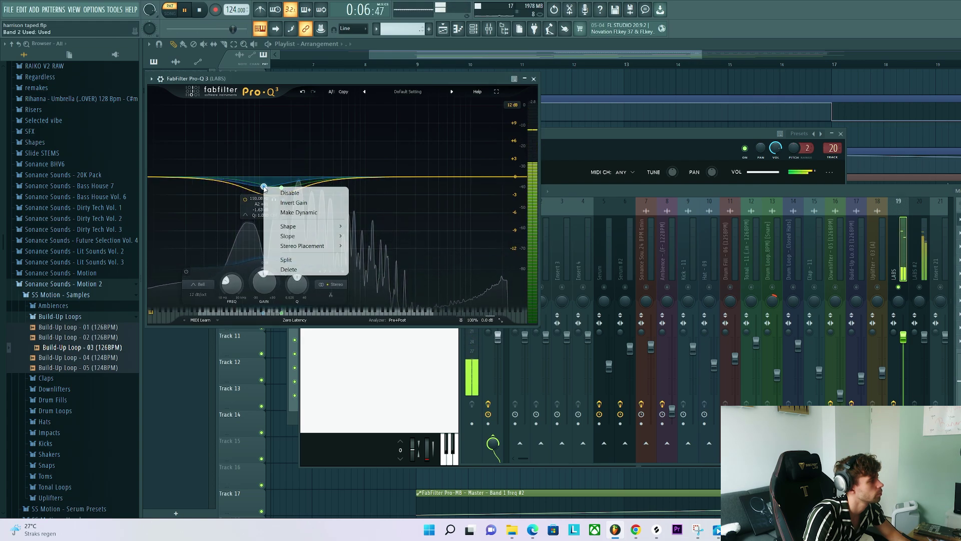
{"action": "mouse_move", "coordinate": [286, 228]}
{"action": "left_click", "coordinate": [370, 245]}
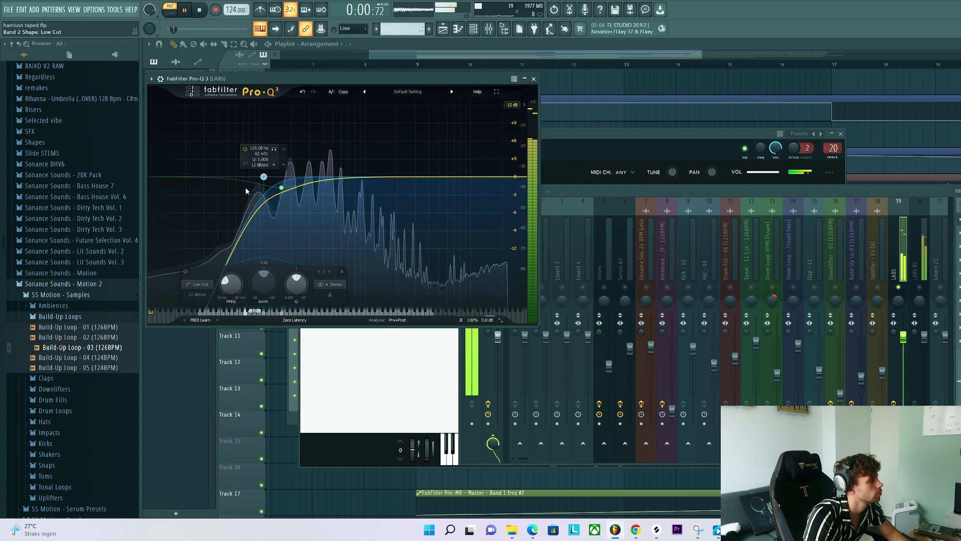
Add OTT at 20% depth and FabFilter Pro-R with a reduced mix and 3.07 s space to the LABS mixer track.
{"action": "left_click", "coordinate": [958, 233]}
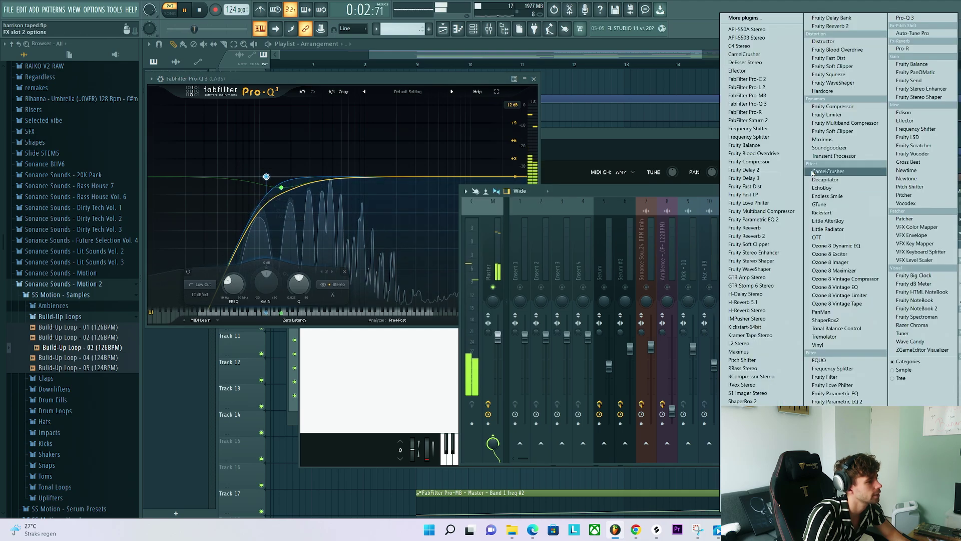
{"action": "left_click", "coordinate": [840, 237]}
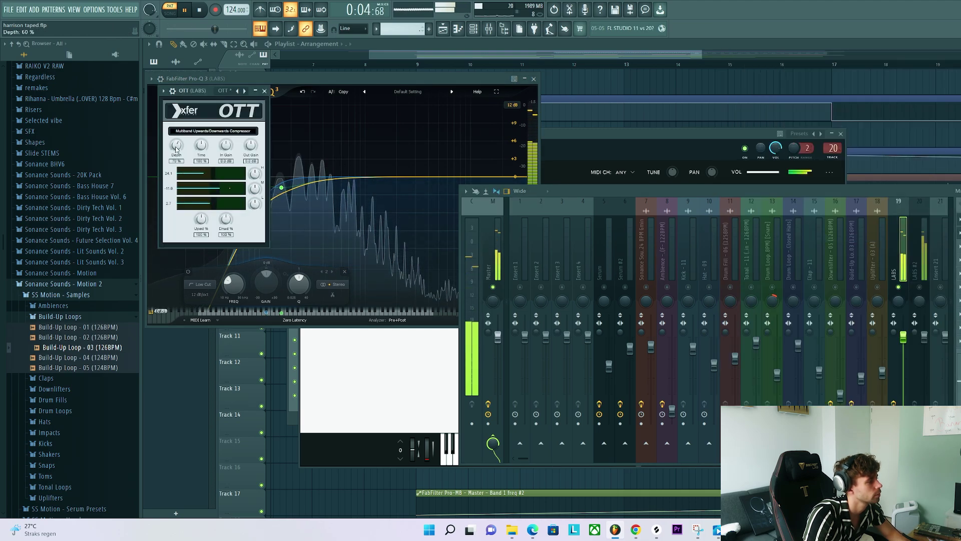
{"action": "left_click", "coordinate": [959, 246]}
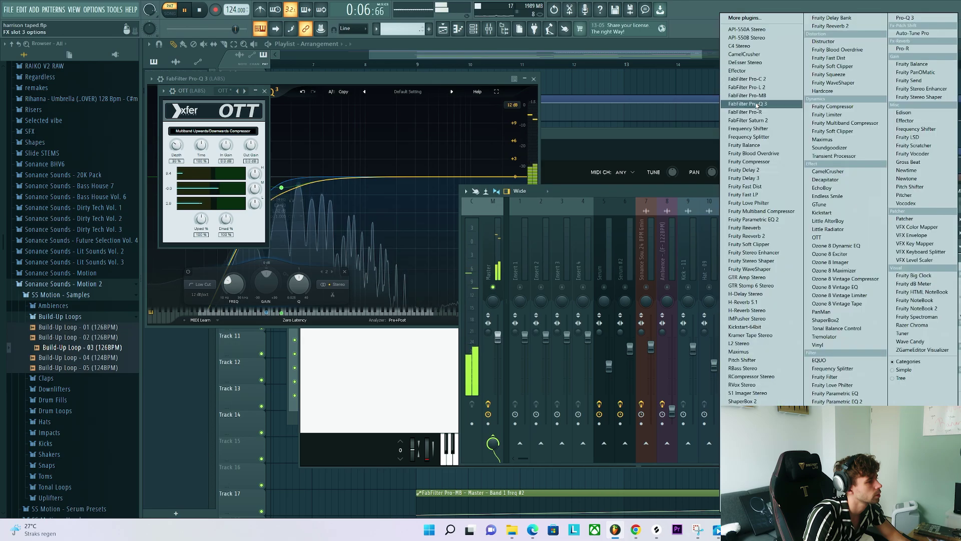
{"action": "left_click", "coordinate": [766, 112]}
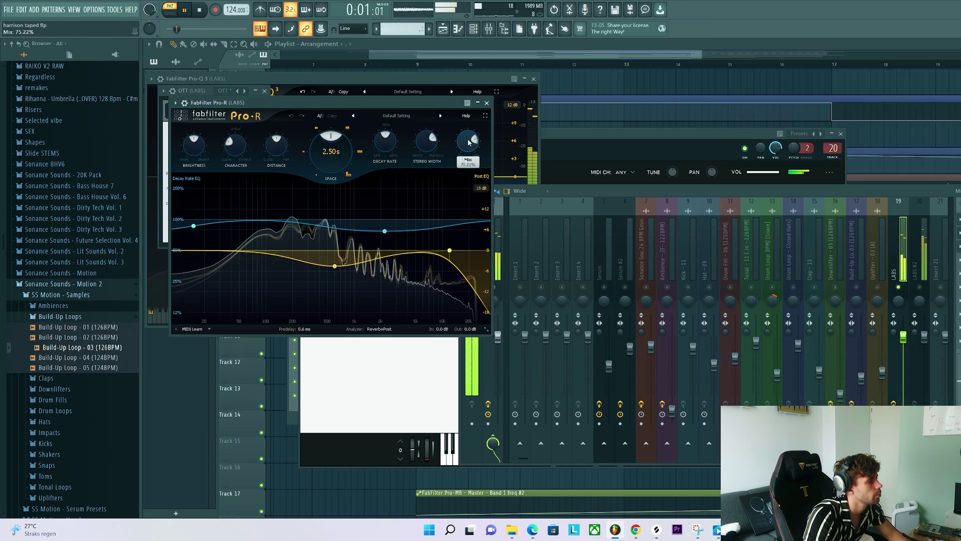
{"action": "left_click_drag", "start_coordinate": [467, 143], "coordinate": [467, 150]}
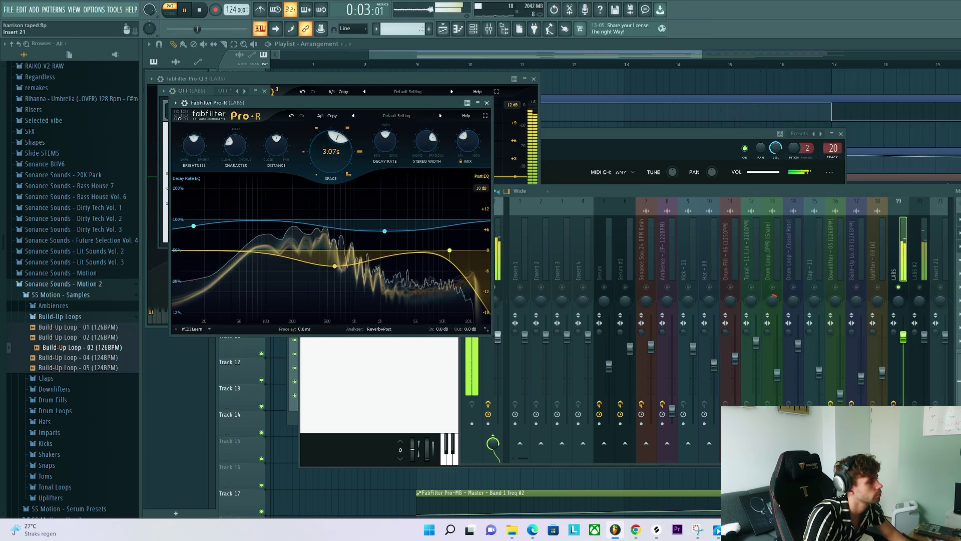
Add H-Delay Stereo and FabFilter Pro-C 2 to the LABS mixer track, adjusting the compressor's release.
{"action": "left_click", "coordinate": [958, 259]}
{"action": "left_click", "coordinate": [959, 259]}
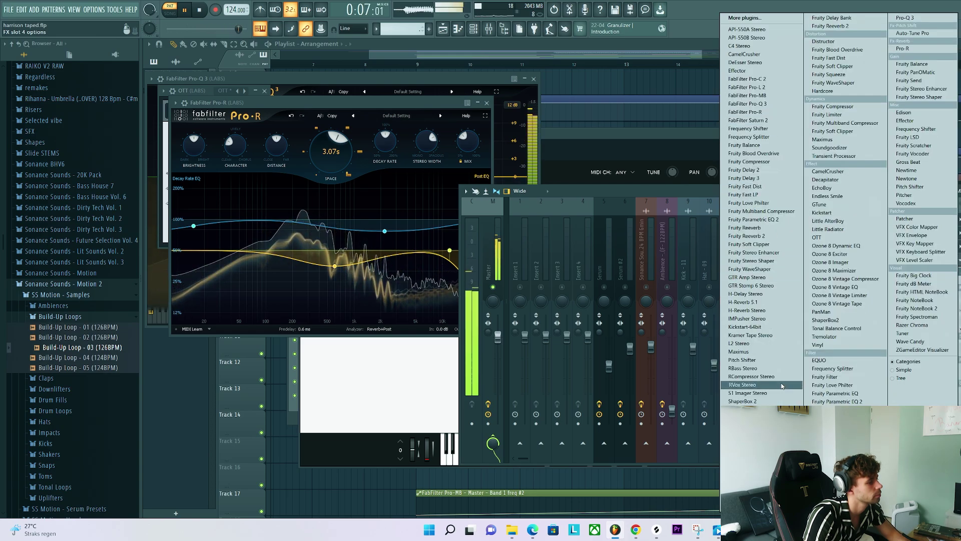
{"action": "left_click", "coordinate": [749, 294]}
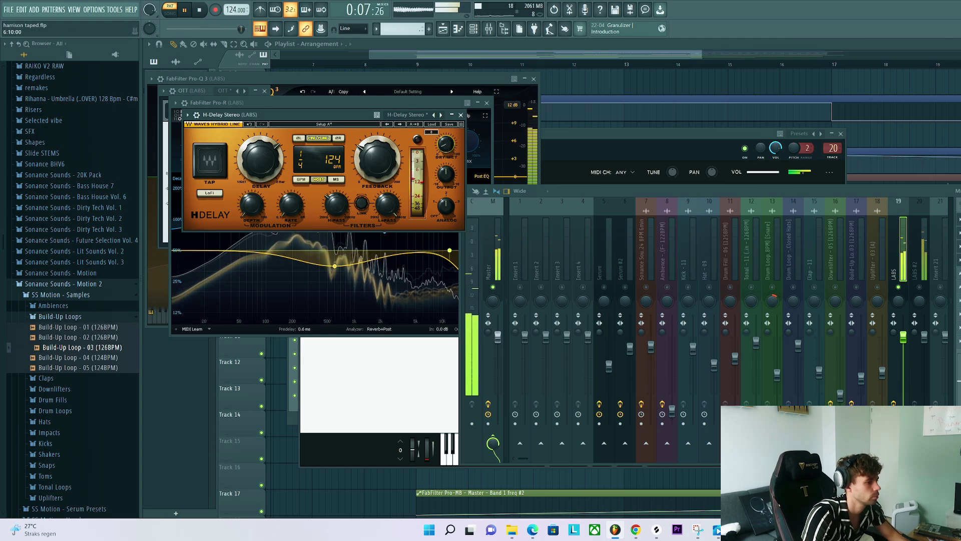
{"action": "left_click", "coordinate": [959, 273]}
{"action": "left_click", "coordinate": [761, 79]}
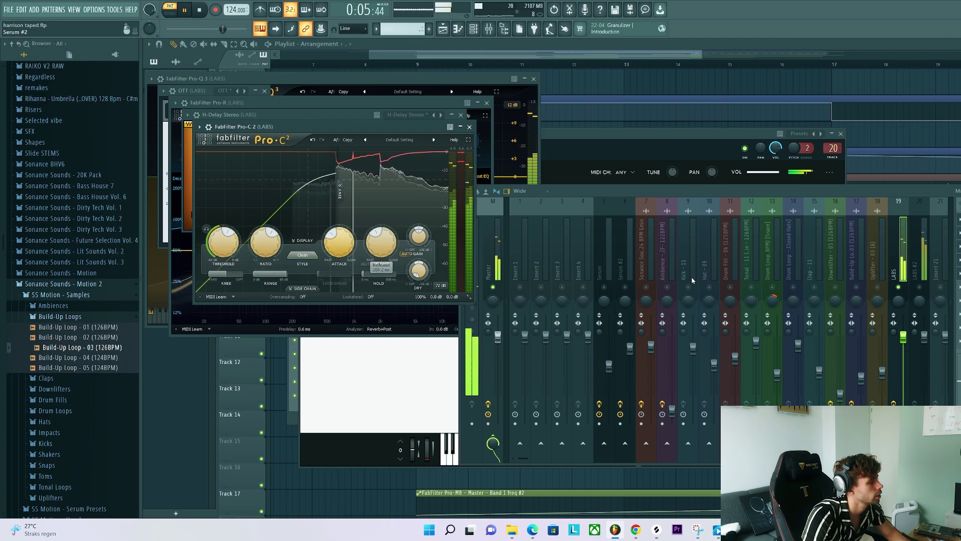
Copy the LABS mixer track's effects chain onto mixer track 20 and lower track 20's volume to 55% (-11.2 dB).
{"action": "right_click", "coordinate": [892, 250]}
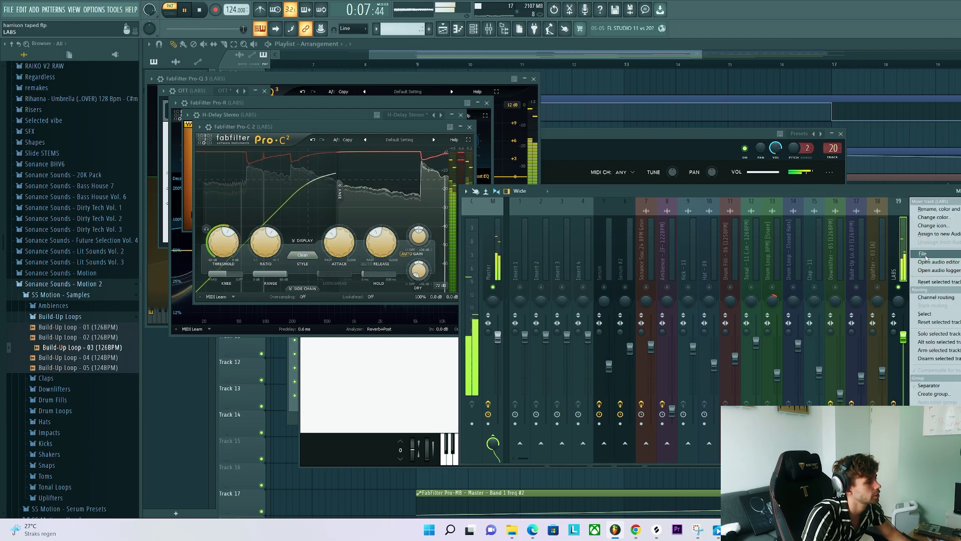
{"action": "left_click_drag", "start_coordinate": [958, 262], "coordinate": [922, 252]}
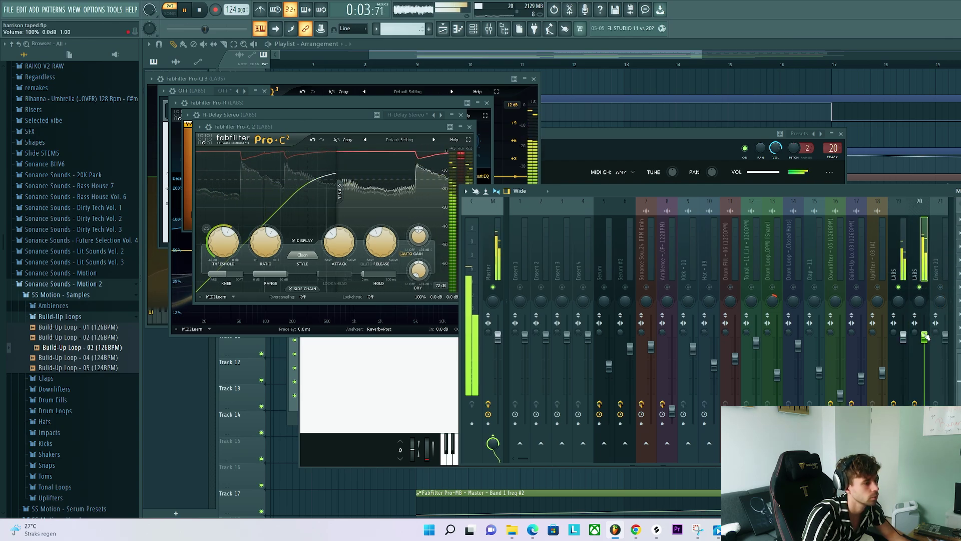
{"action": "left_click_drag", "start_coordinate": [924, 338], "coordinate": [926, 374]}
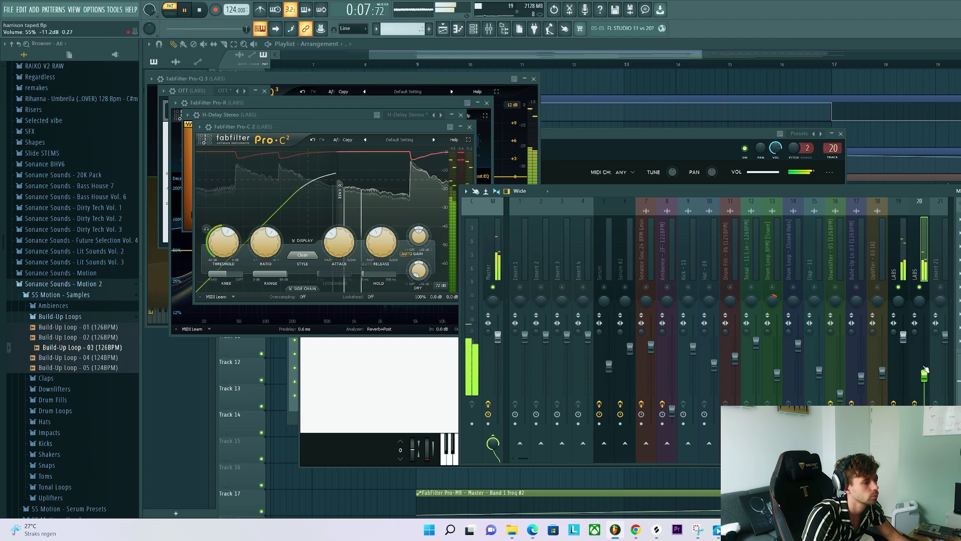
Play the song from just before bar 9 and check the layered chords' balance in the build-up against the mixer levels.
{"action": "key", "text": "F12"}
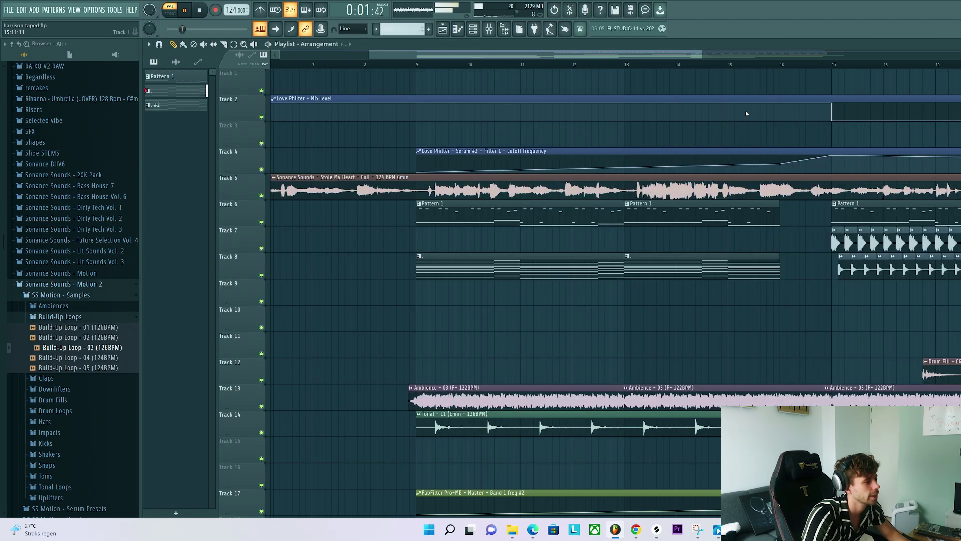
{"action": "left_click", "coordinate": [377, 68]}
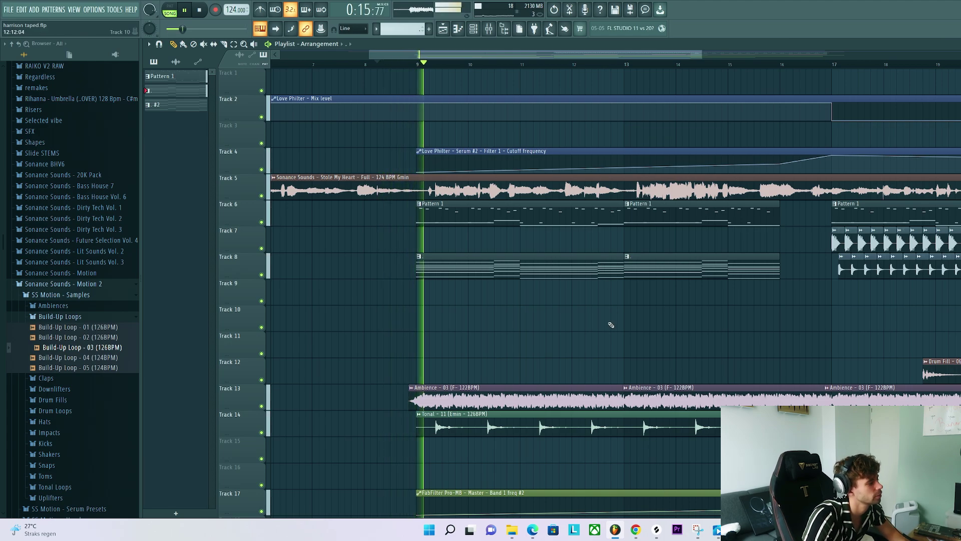
{"action": "key", "text": "F9"}
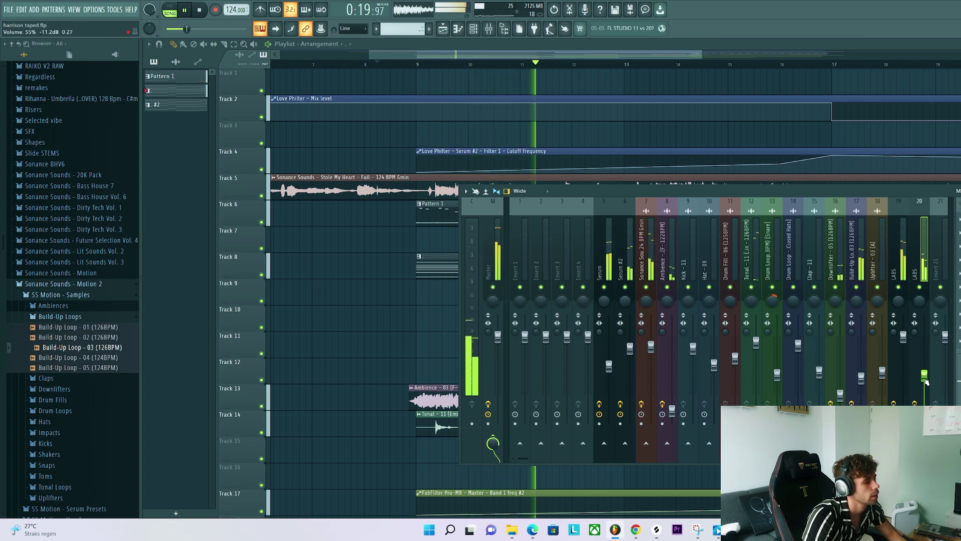
{"action": "key", "text": "F9"}
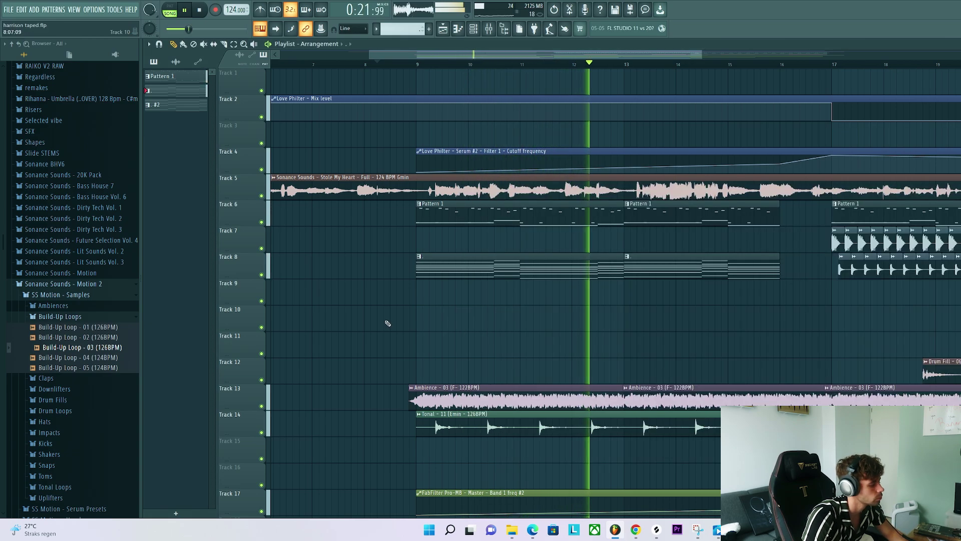
{"action": "scroll", "coordinate": [650, 303], "scroll_direction": "down", "scroll_amount": 5}
{"action": "scroll", "coordinate": [641, 301], "scroll_direction": "up", "scroll_amount": 5}
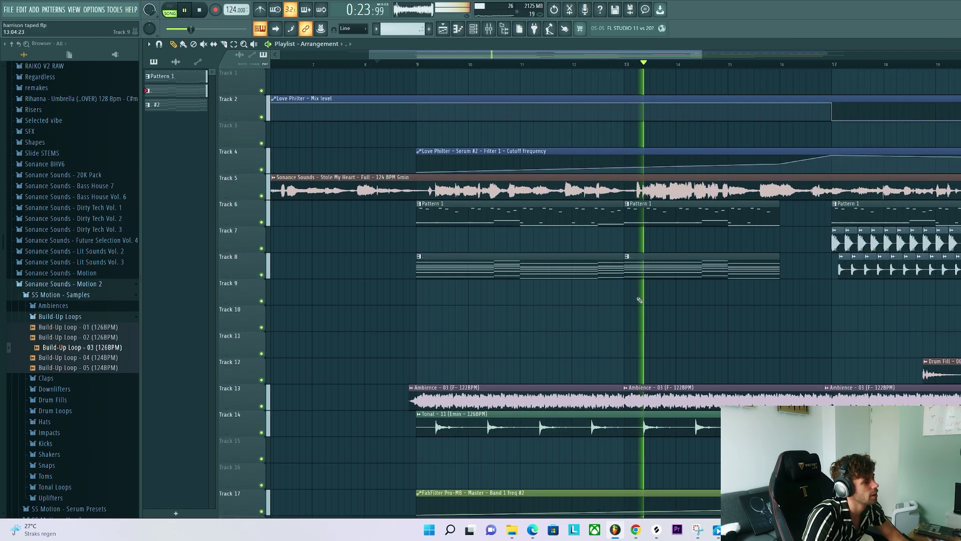
Play the arrangement from the vocal intro through the filtered build-up to bar 17, reviewing the chord, ambience, tonal and transition tracks.
{"action": "key", "text": "space"}
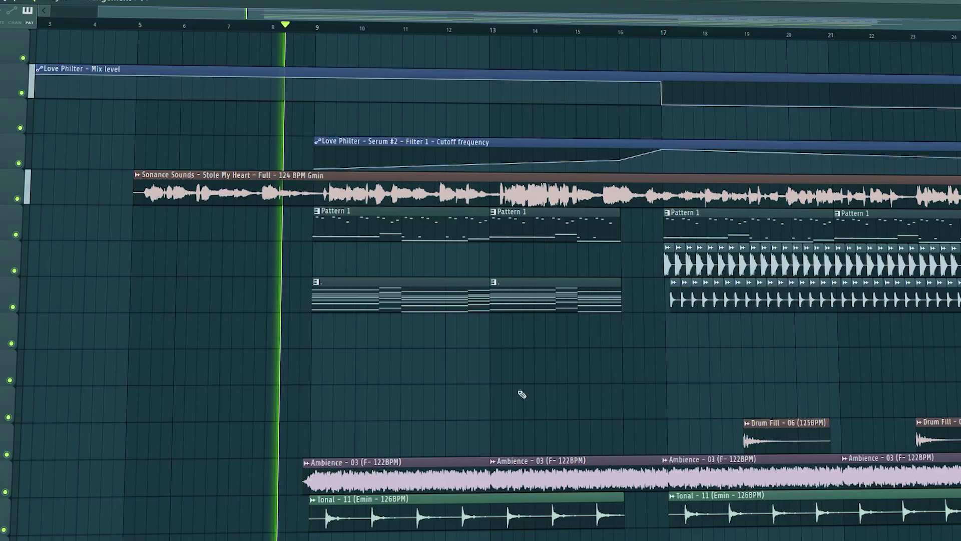
{"action": "scroll", "coordinate": [422, 418], "scroll_direction": "up", "scroll_amount": 5}
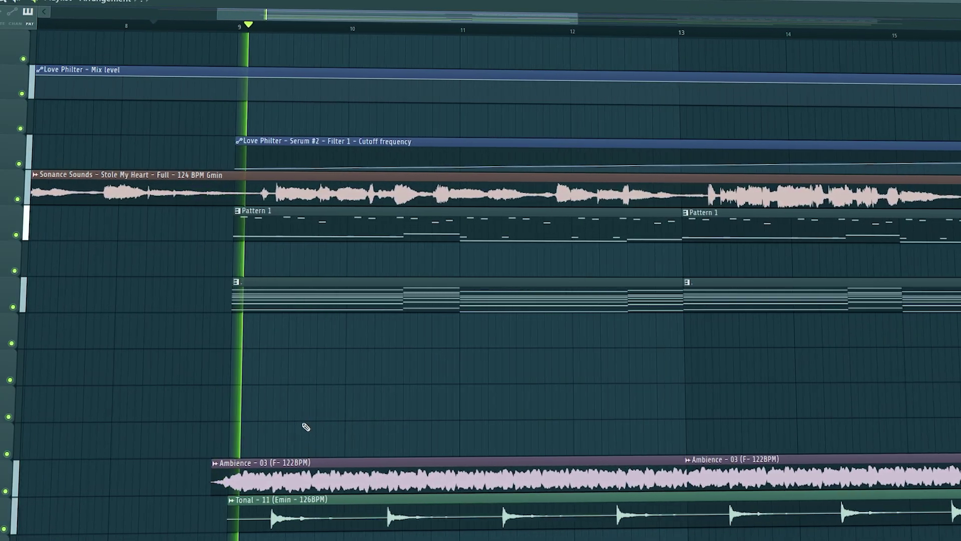
{"action": "scroll", "coordinate": [690, 406], "scroll_direction": "down", "scroll_amount": 5}
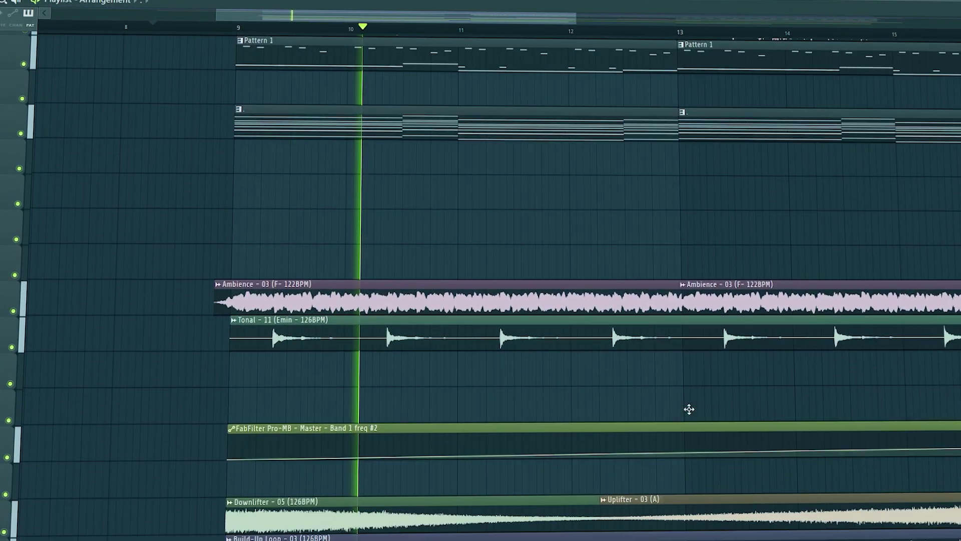
{"action": "scroll", "coordinate": [689, 409], "scroll_direction": "down", "scroll_amount": 2}
{"action": "scroll", "coordinate": [689, 411], "scroll_direction": "up", "scroll_amount": 5}
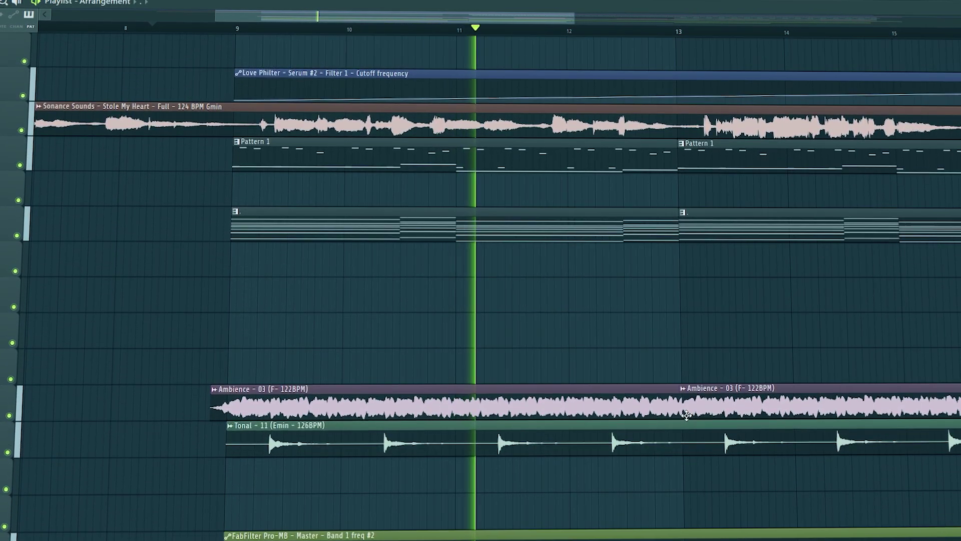
{"action": "left_click_drag", "start_coordinate": [479, 19], "coordinate": [558, 35]}
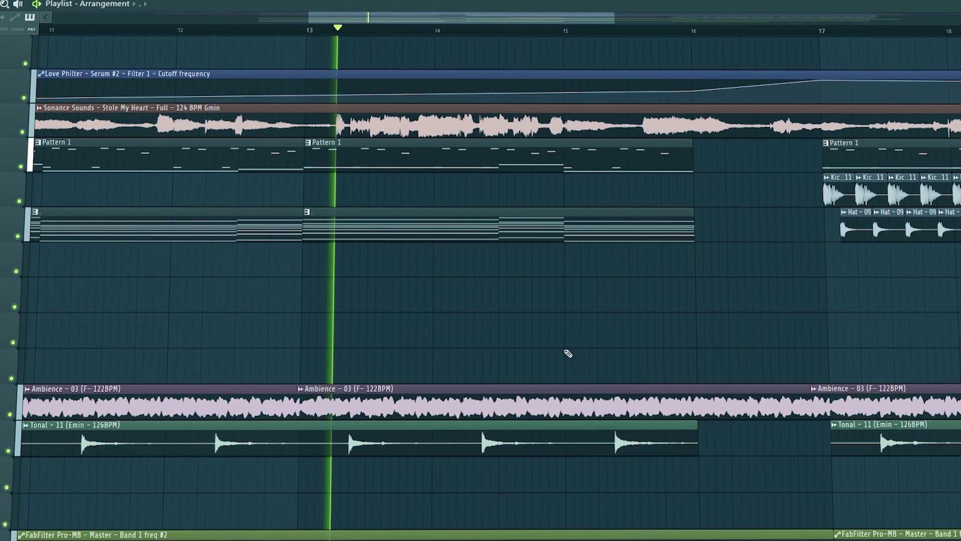
{"action": "scroll", "coordinate": [569, 354], "scroll_direction": "down", "scroll_amount": 4}
{"action": "scroll", "coordinate": [569, 356], "scroll_direction": "up", "scroll_amount": 4}
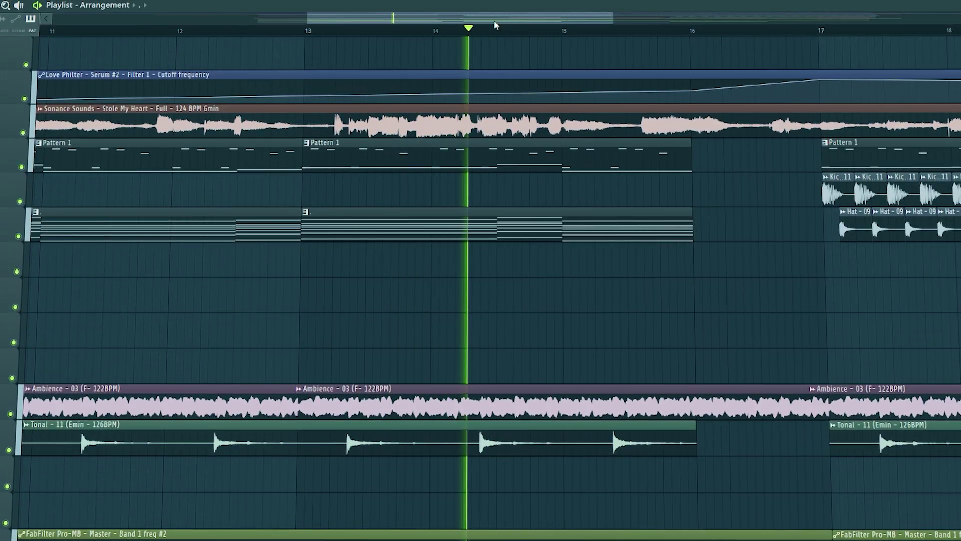
{"action": "left_click_drag", "start_coordinate": [494, 22], "coordinate": [555, 45]}
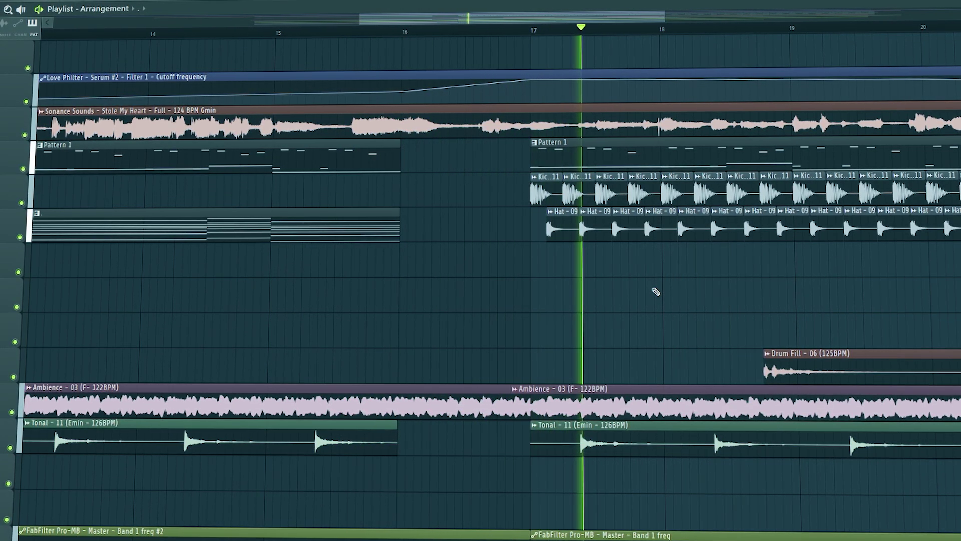
Follow the playback through the drop from bar 17, reviewing the bass, kicks, hats, drum fills, claps and drum loops.
{"action": "left_click_drag", "start_coordinate": [560, 25], "coordinate": [650, 60]}
{"action": "scroll", "coordinate": [714, 190], "scroll_direction": "down", "scroll_amount": 3}
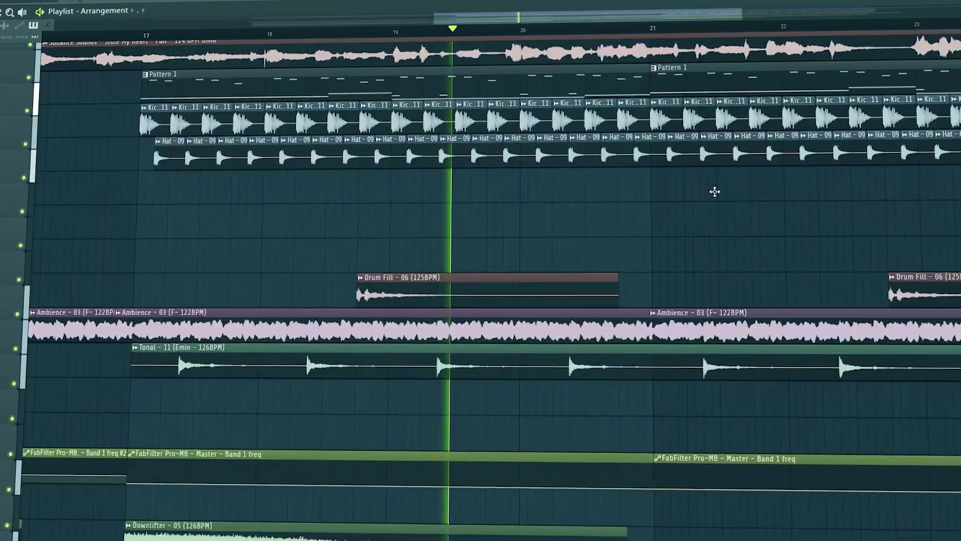
{"action": "scroll", "coordinate": [714, 191], "scroll_direction": "up", "scroll_amount": 4}
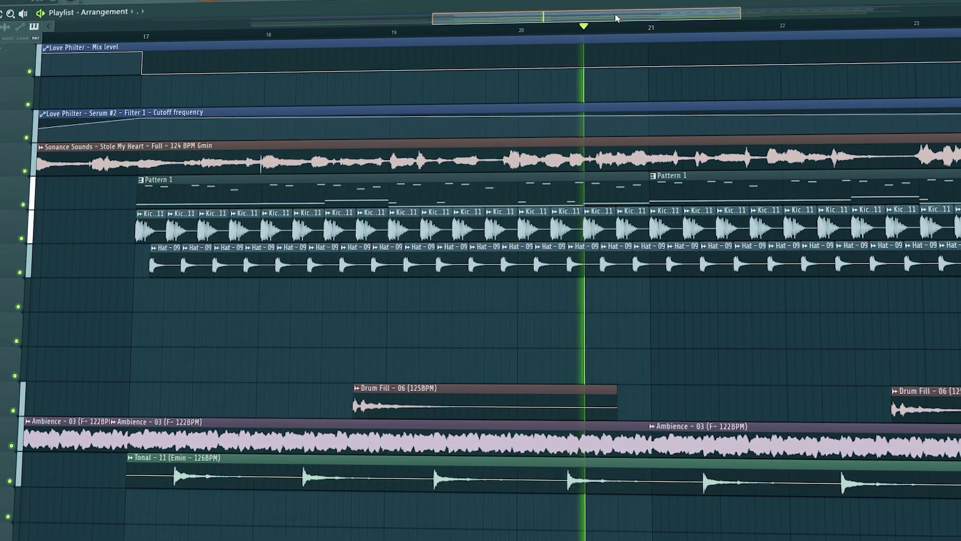
{"action": "left_click_drag", "start_coordinate": [616, 20], "coordinate": [675, 37]}
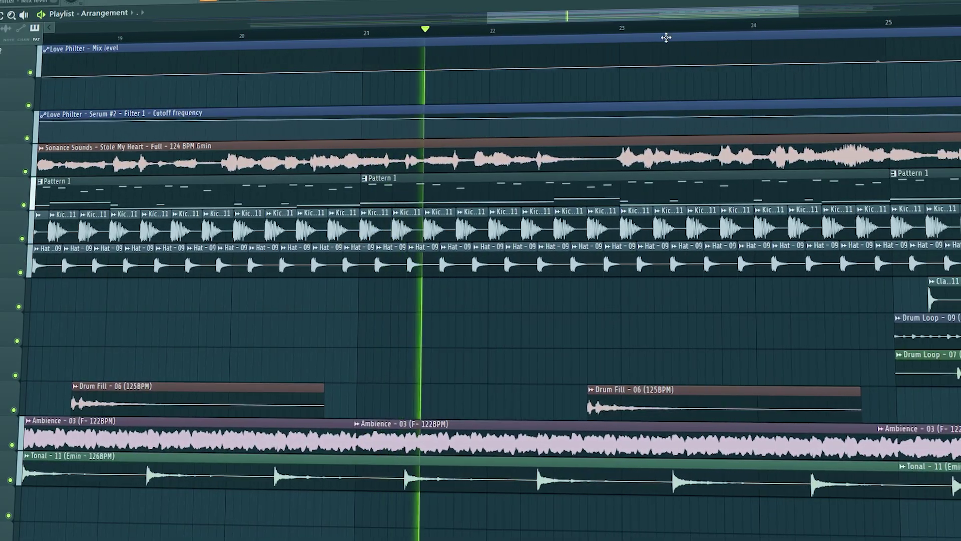
{"action": "scroll", "coordinate": [734, 176], "scroll_direction": "down", "scroll_amount": 3}
{"action": "scroll", "coordinate": [733, 183], "scroll_direction": "up", "scroll_amount": 1}
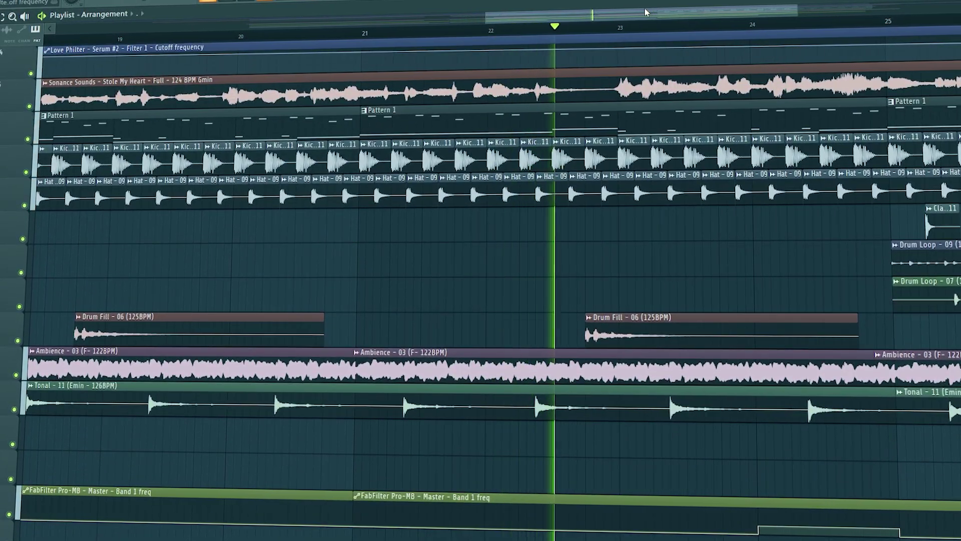
{"action": "left_click_drag", "start_coordinate": [645, 12], "coordinate": [706, 14]}
{"action": "scroll", "coordinate": [720, 75], "scroll_direction": "up", "scroll_amount": 2}
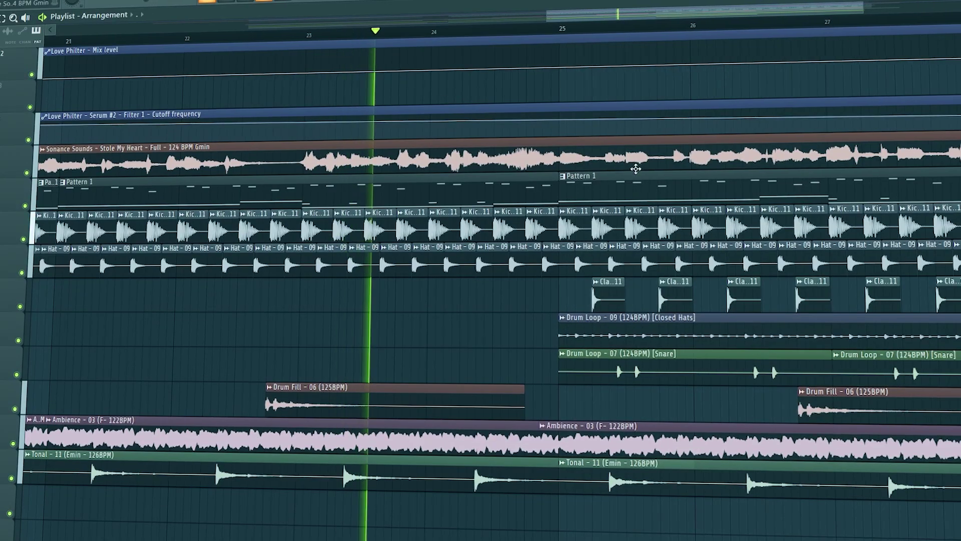
{"action": "scroll", "coordinate": [630, 180], "scroll_direction": "down", "scroll_amount": 2}
{"action": "scroll", "coordinate": [630, 182], "scroll_direction": "down", "scroll_amount": 5}
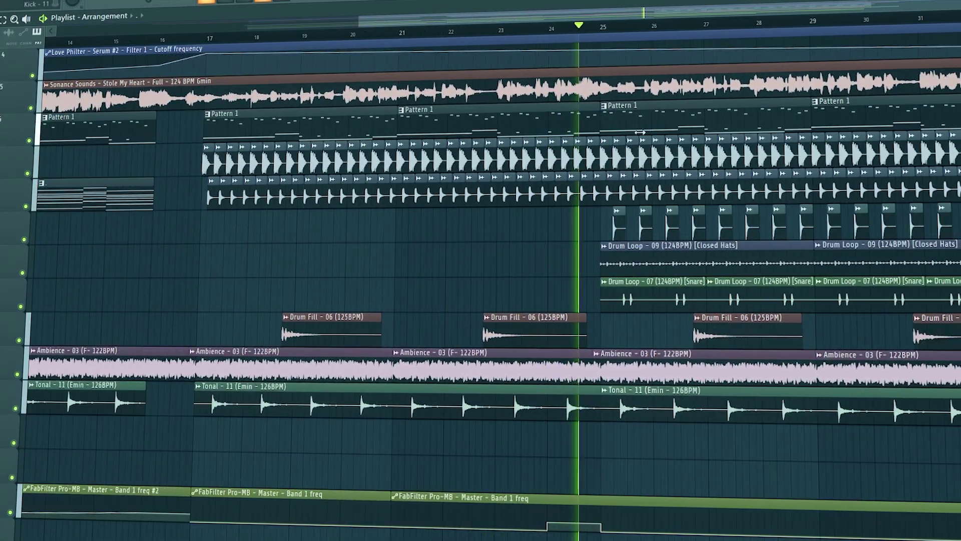
{"action": "left_click_drag", "start_coordinate": [609, 18], "coordinate": [700, 47]}
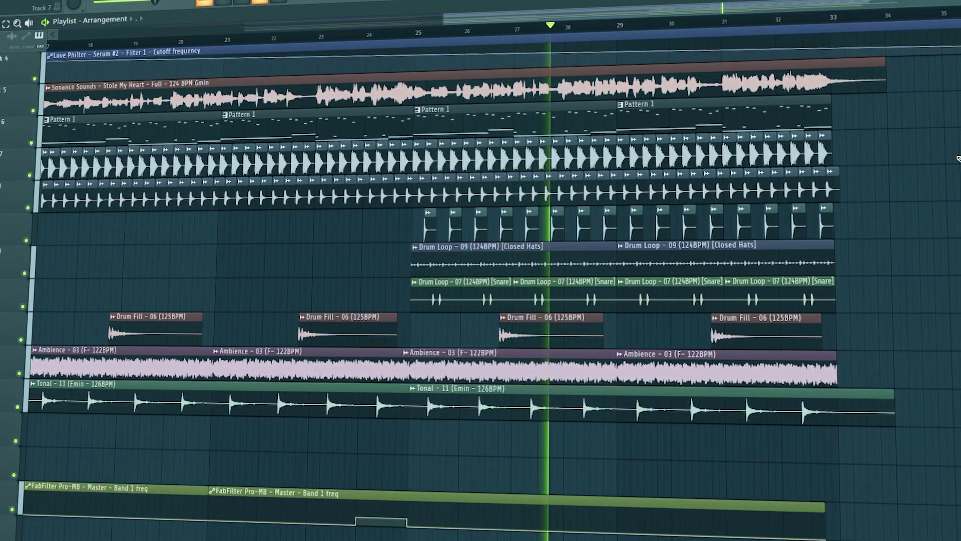